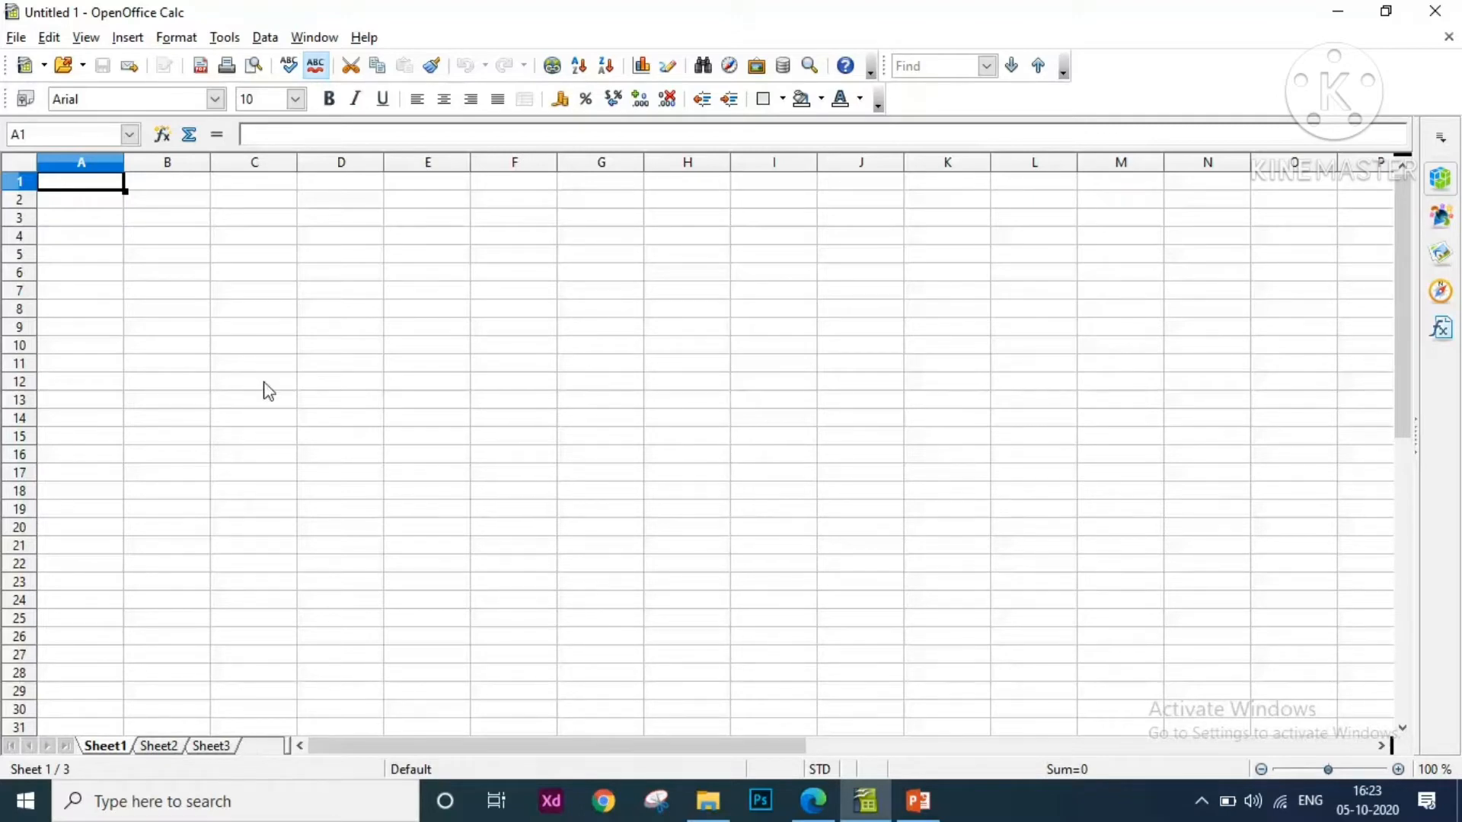
Insert four new sheets after the current sheet, Sheet1
{"action": "left_click", "coordinate": [128, 38]}
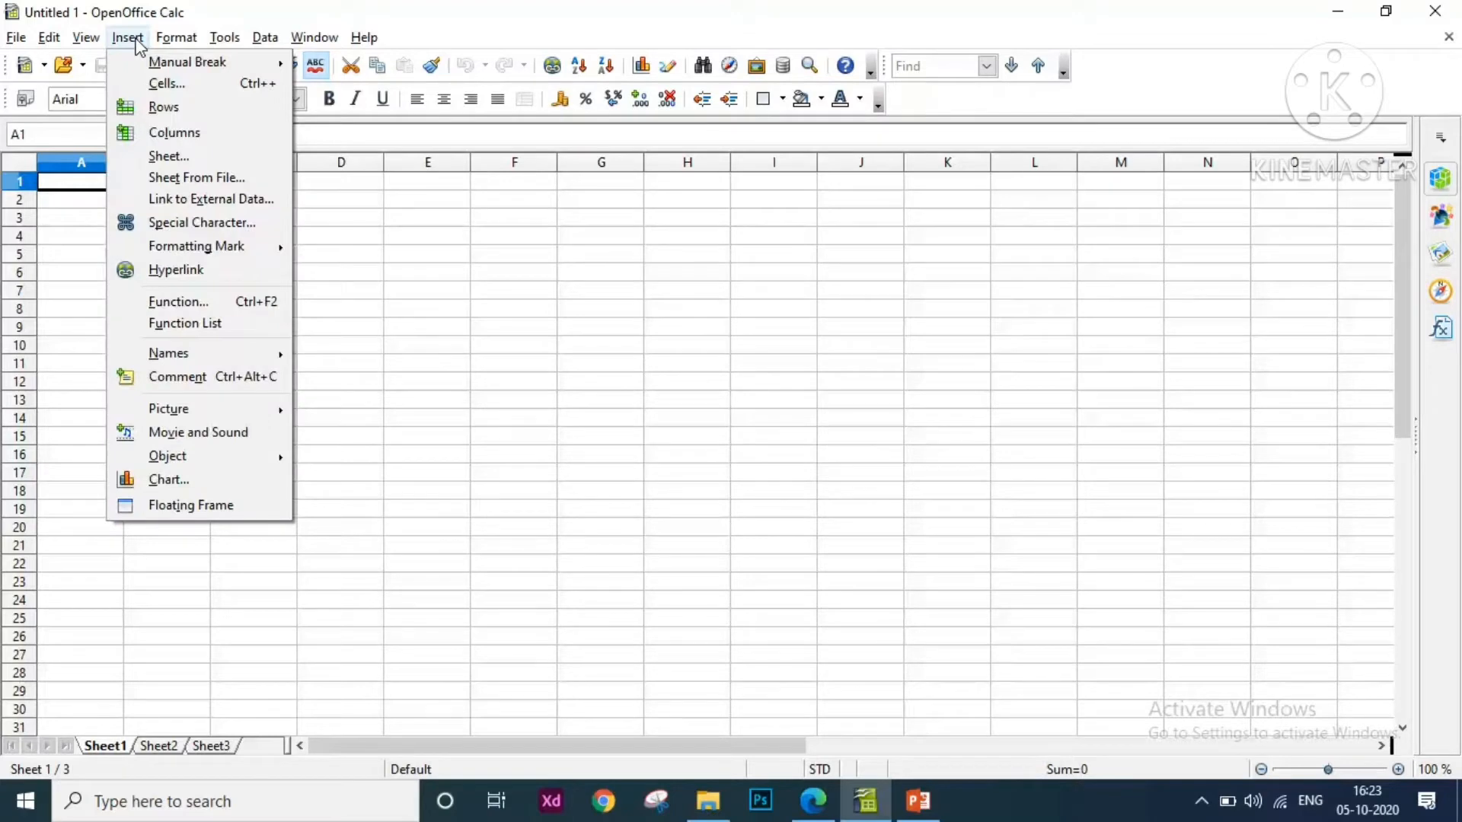
{"action": "left_click", "coordinate": [186, 155]}
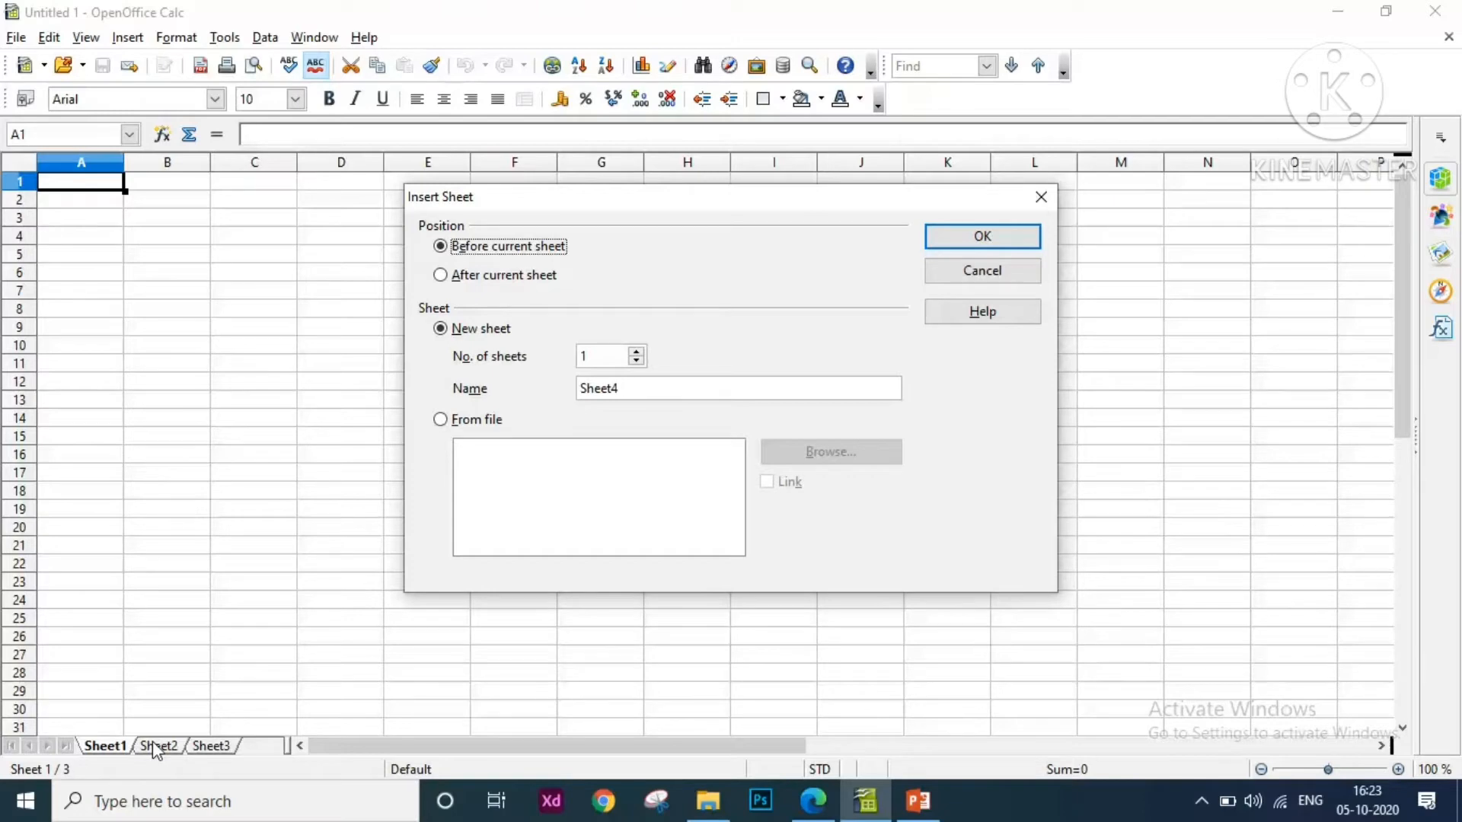
{"action": "left_click", "coordinate": [441, 278]}
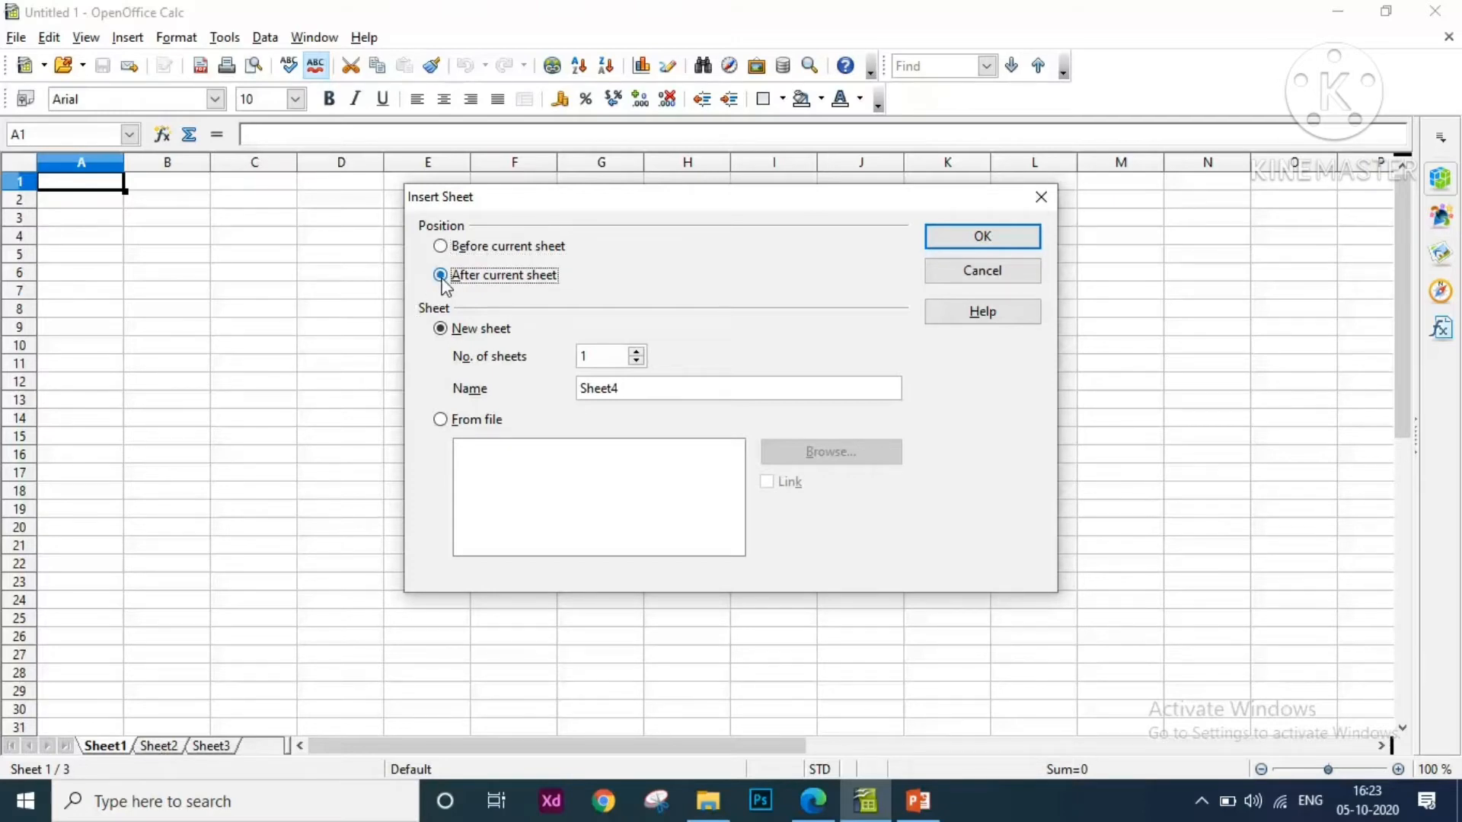
{"action": "left_click", "coordinate": [639, 354]}
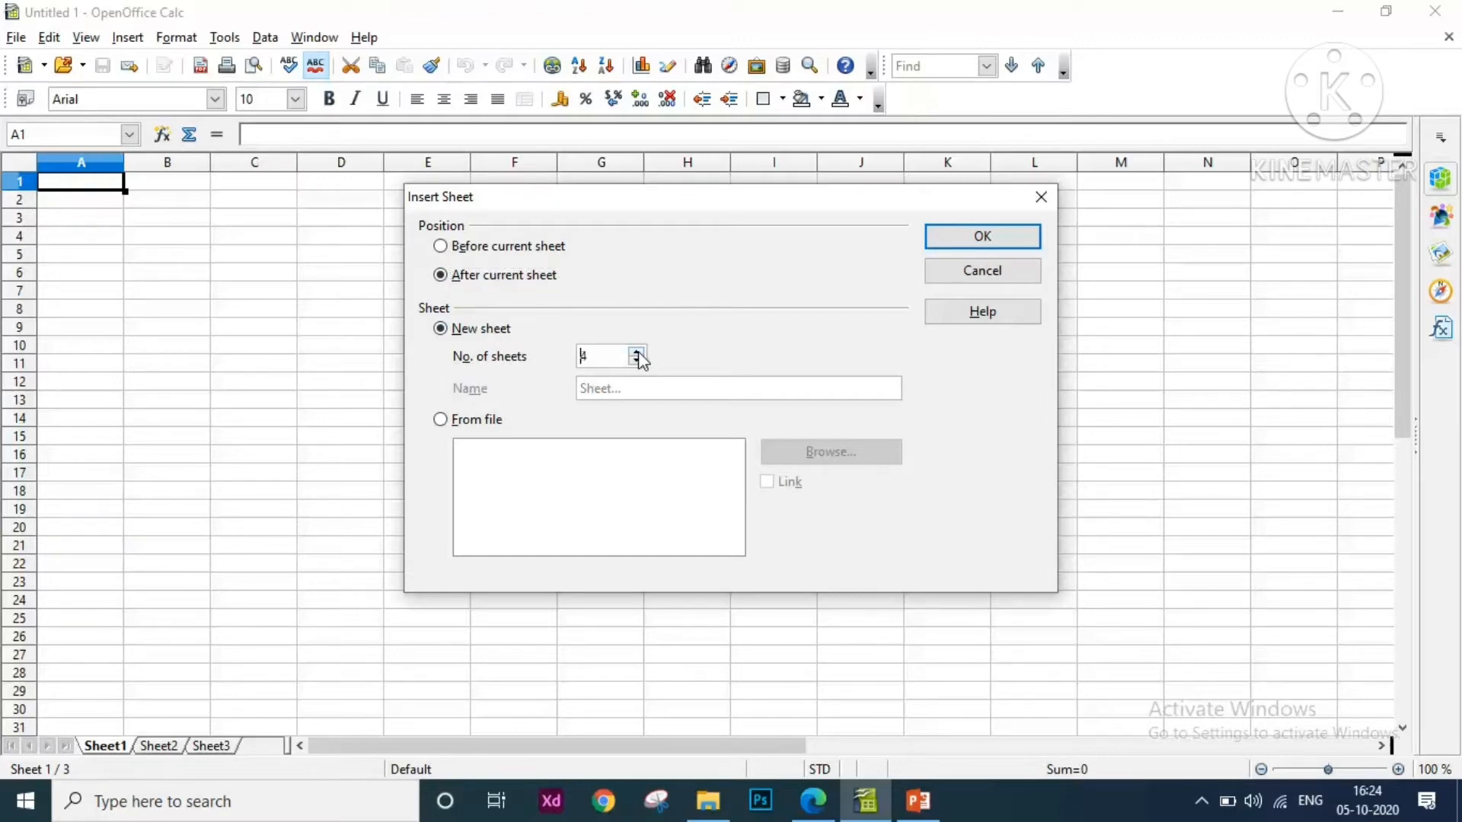
{"action": "left_click", "coordinate": [978, 243]}
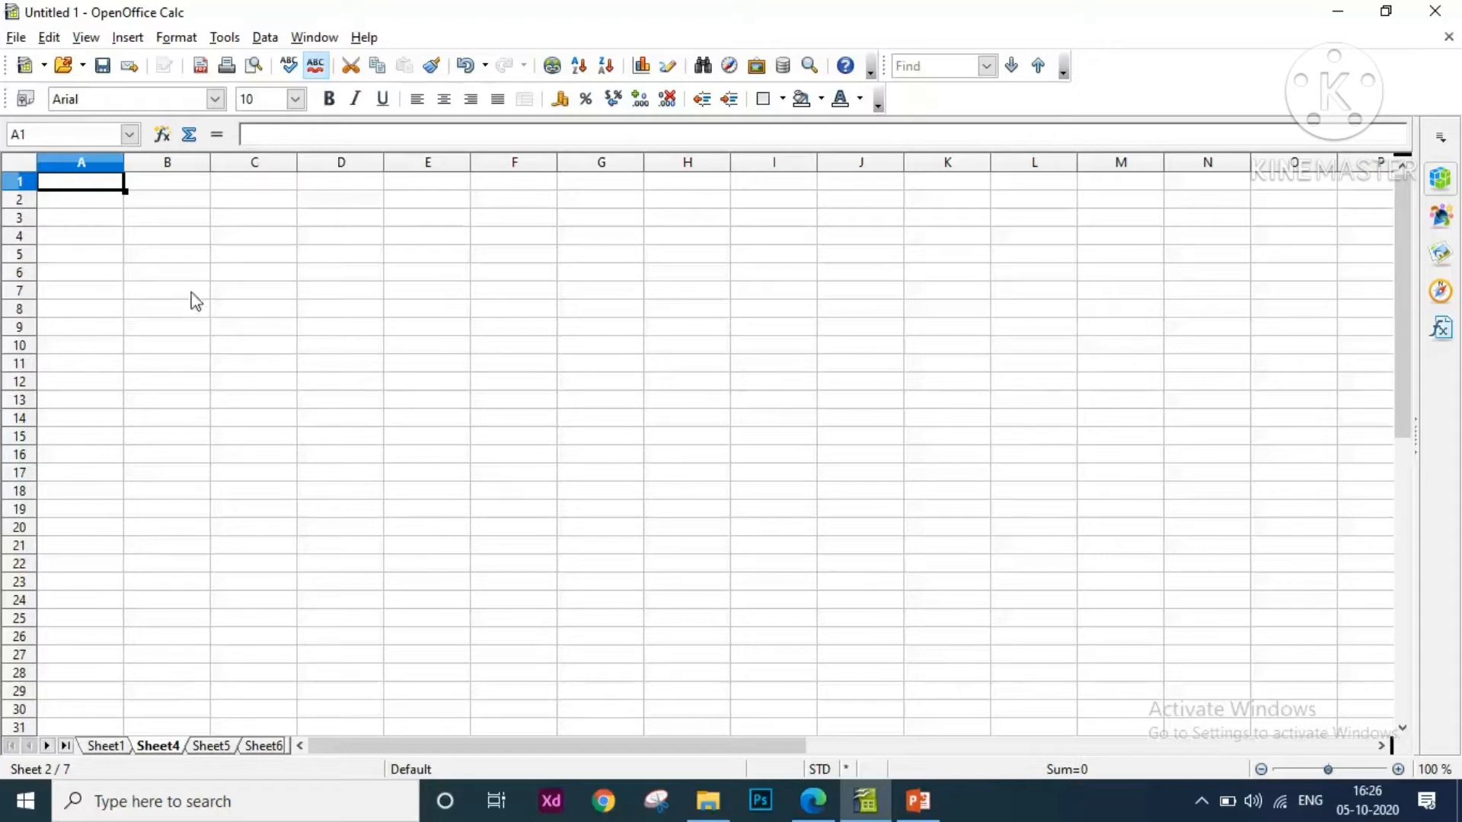
{"action": "left_click", "coordinate": [128, 39]}
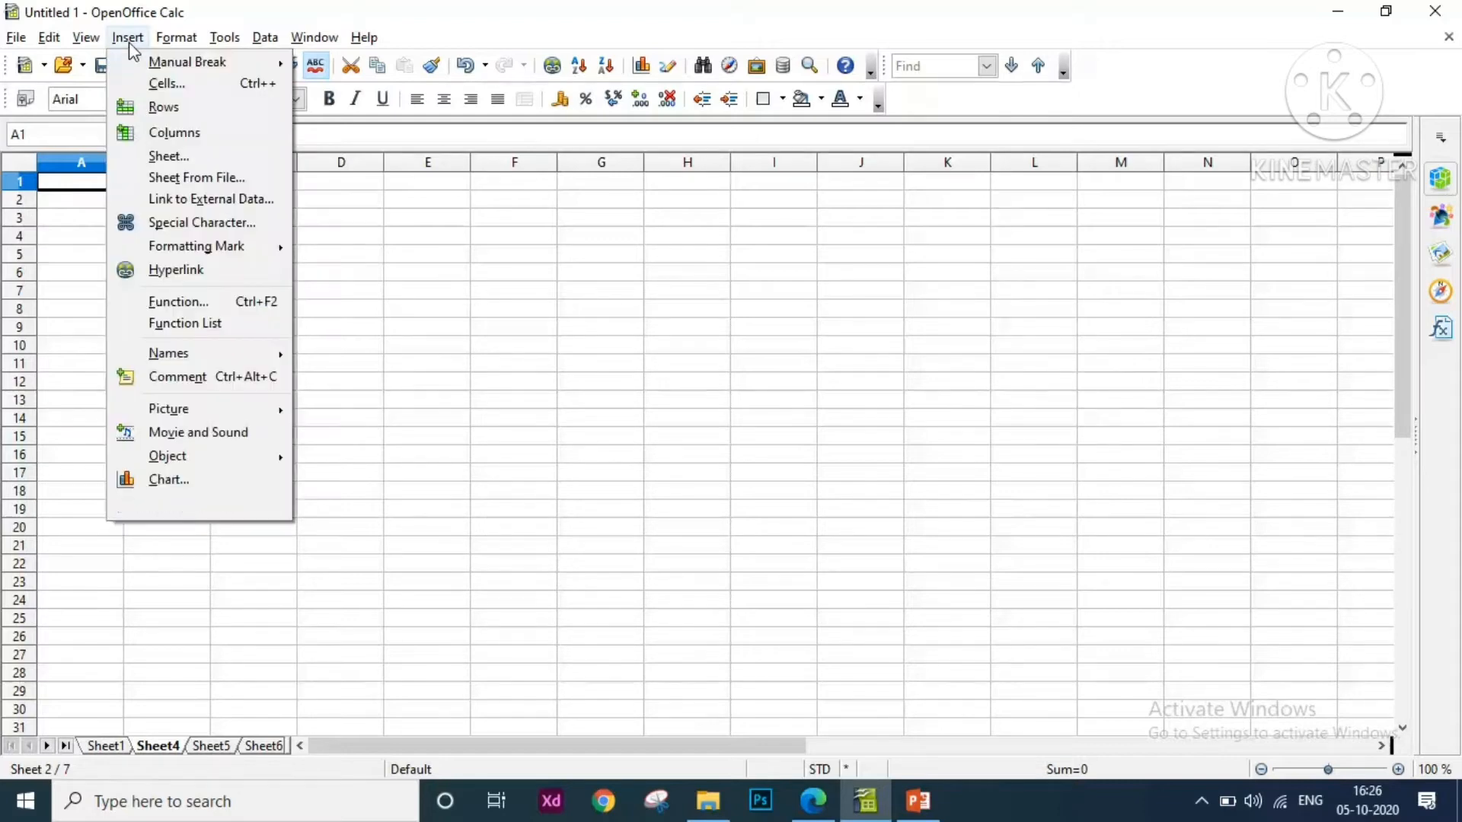
{"action": "left_click", "coordinate": [166, 157]}
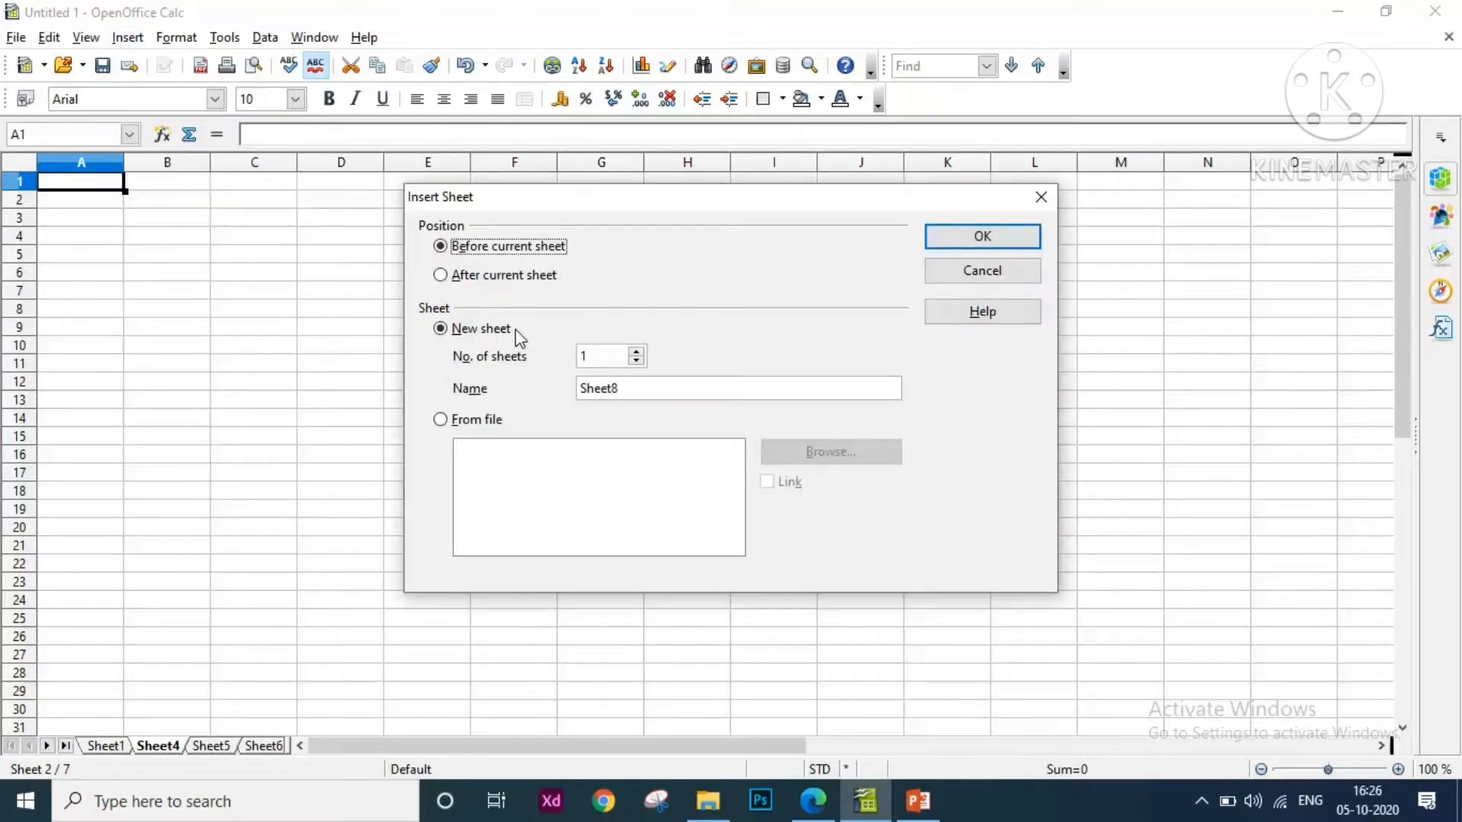
{"action": "left_click", "coordinate": [441, 421]}
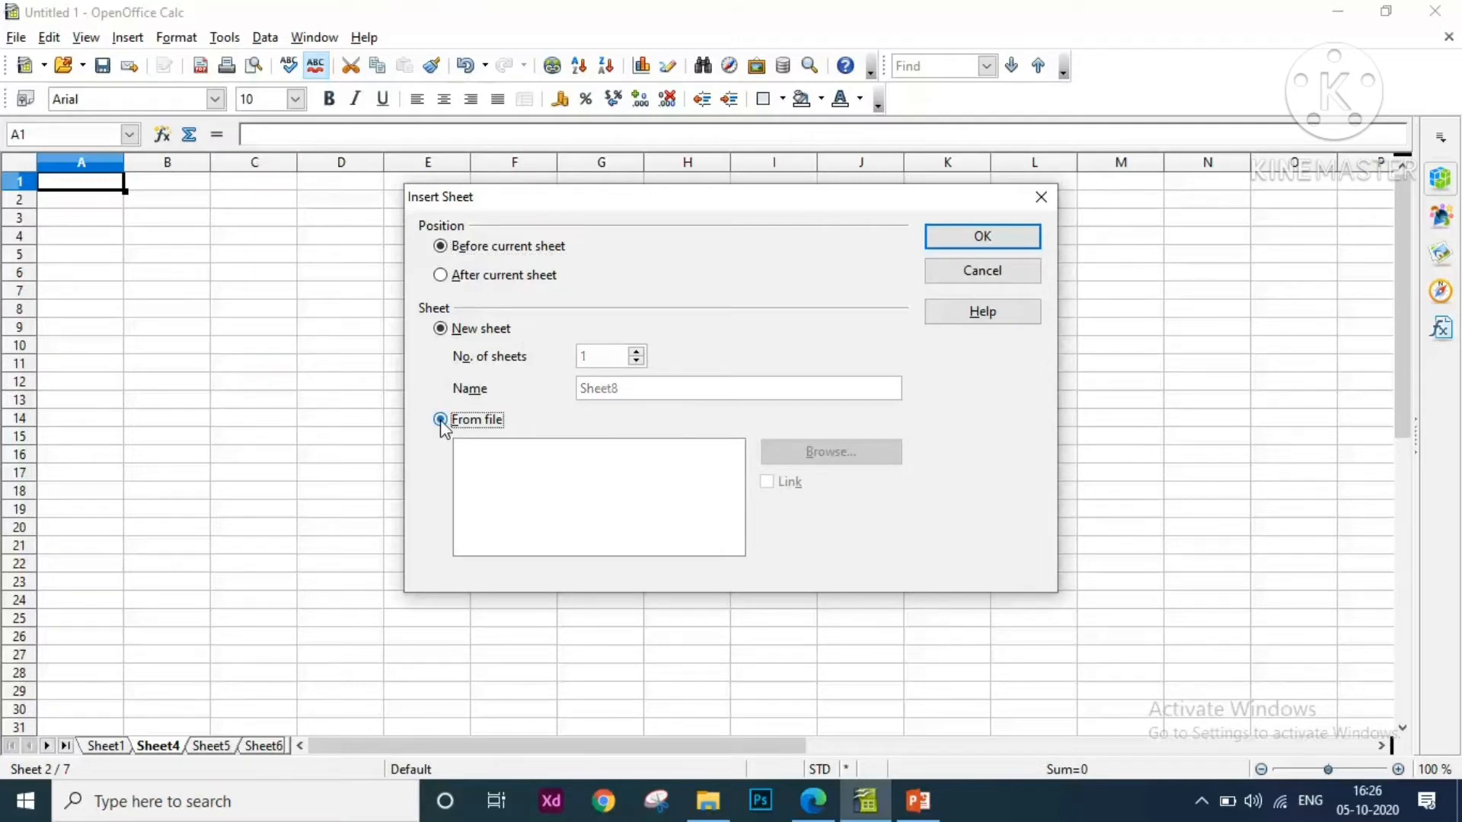
{"action": "left_click", "coordinate": [441, 331]}
{"action": "key", "text": "alt+Tab"}
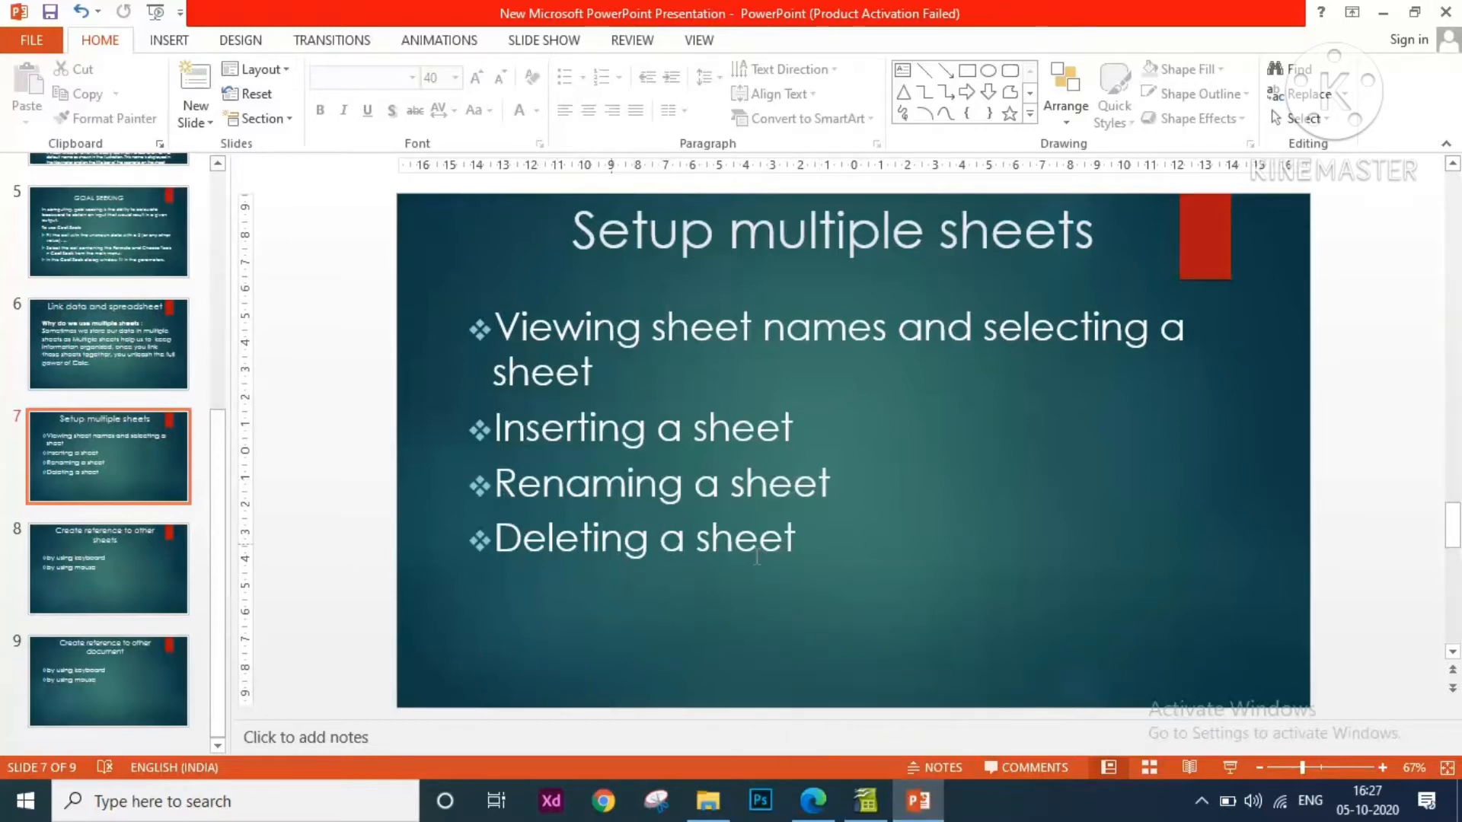
{"action": "left_click", "coordinate": [866, 801]}
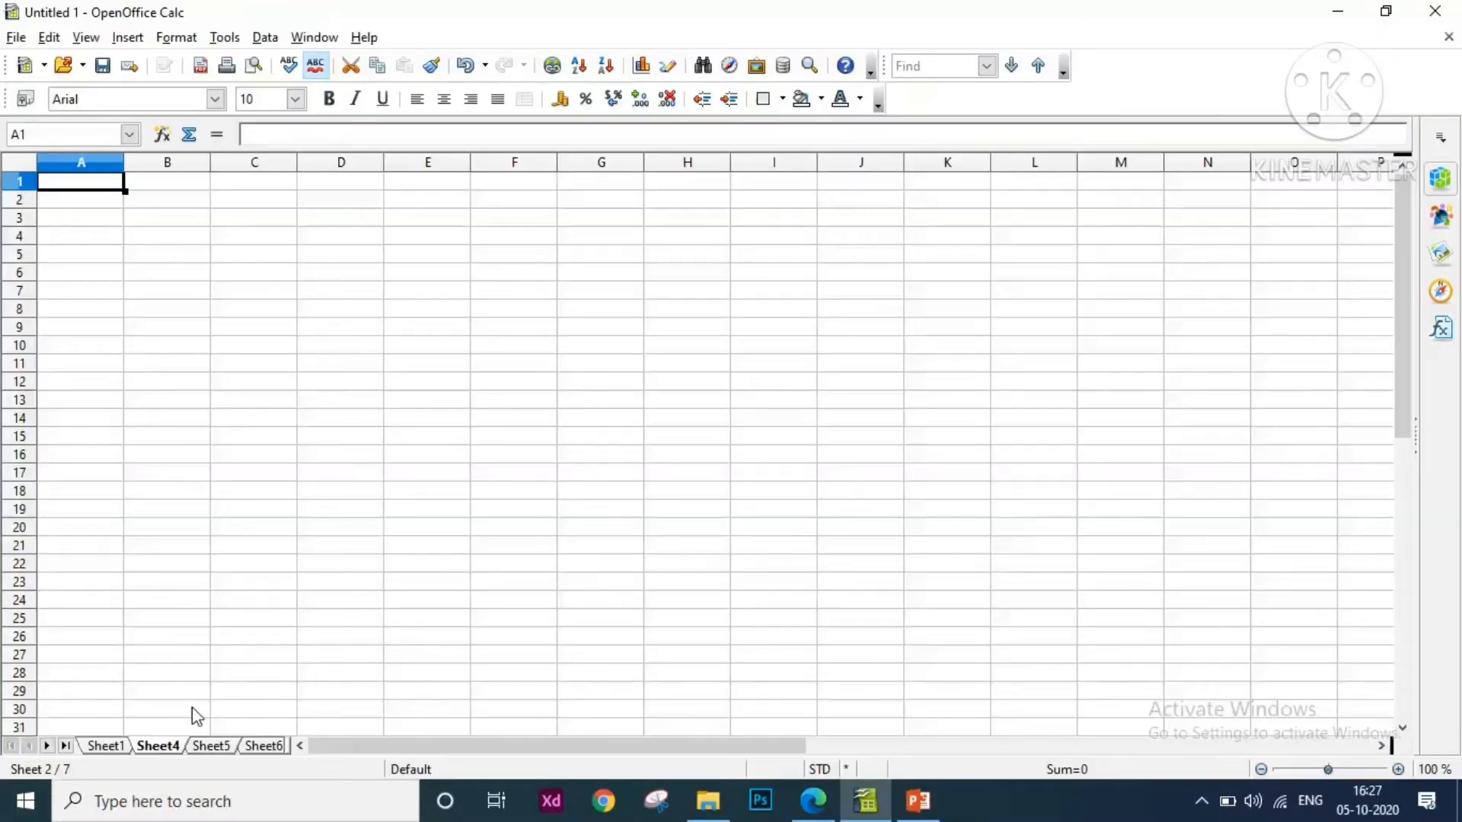
Rename Sheet4 as "student data"
{"action": "double_click", "coordinate": [169, 747]}
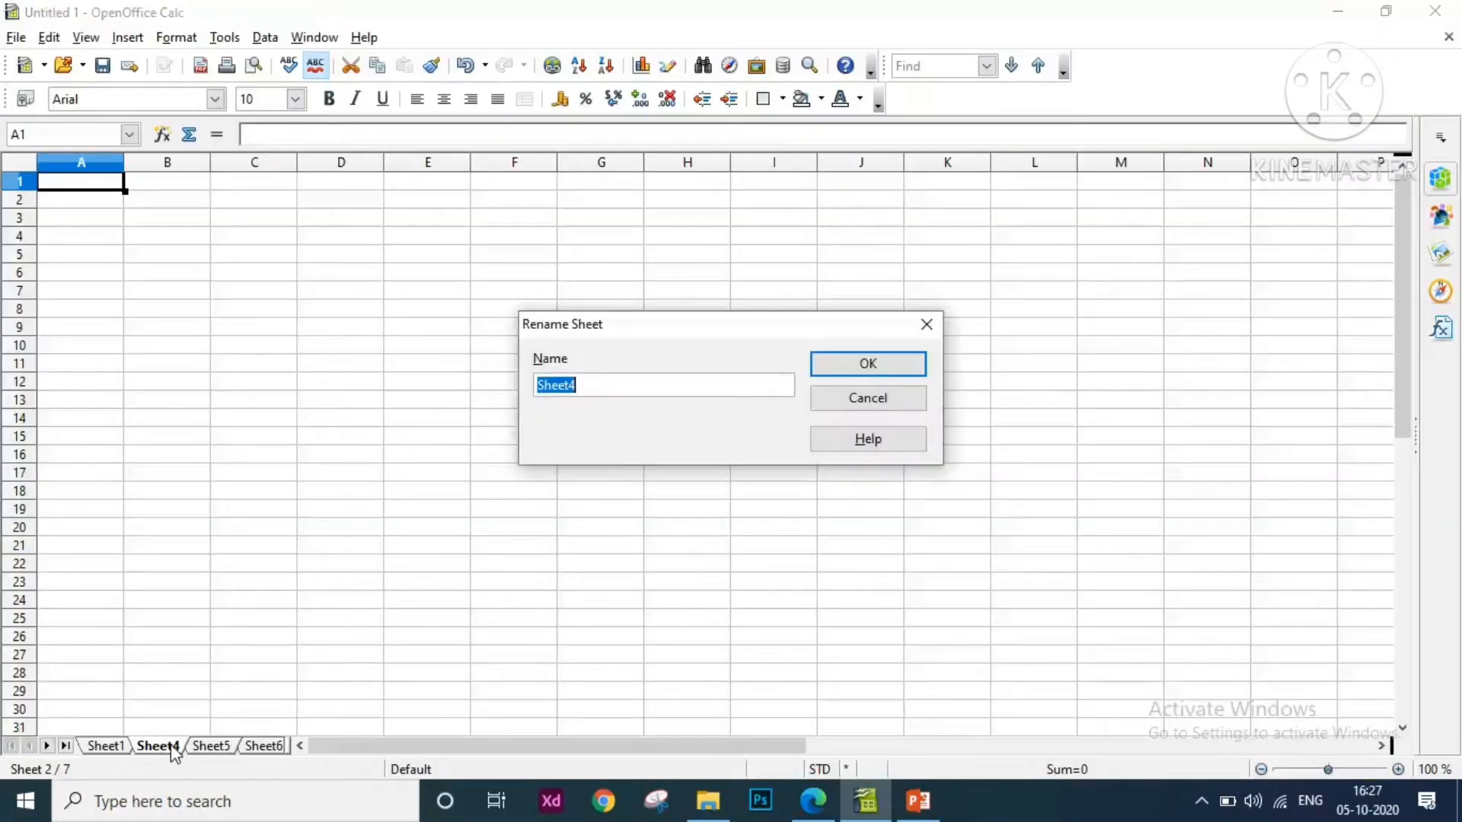
{"action": "left_click", "coordinate": [593, 393]}
{"action": "key", "text": "BackSpace"}
{"action": "key", "text": "BackSpace"}
{"action": "key", "text": "BackSpace"}
{"action": "key", "text": "BackSpace"}
{"action": "key", "text": "BackSpace"}
{"action": "key", "text": "BackSpace"}
{"action": "type", "text": "student da"}
{"action": "left_click", "coordinate": [868, 365]}
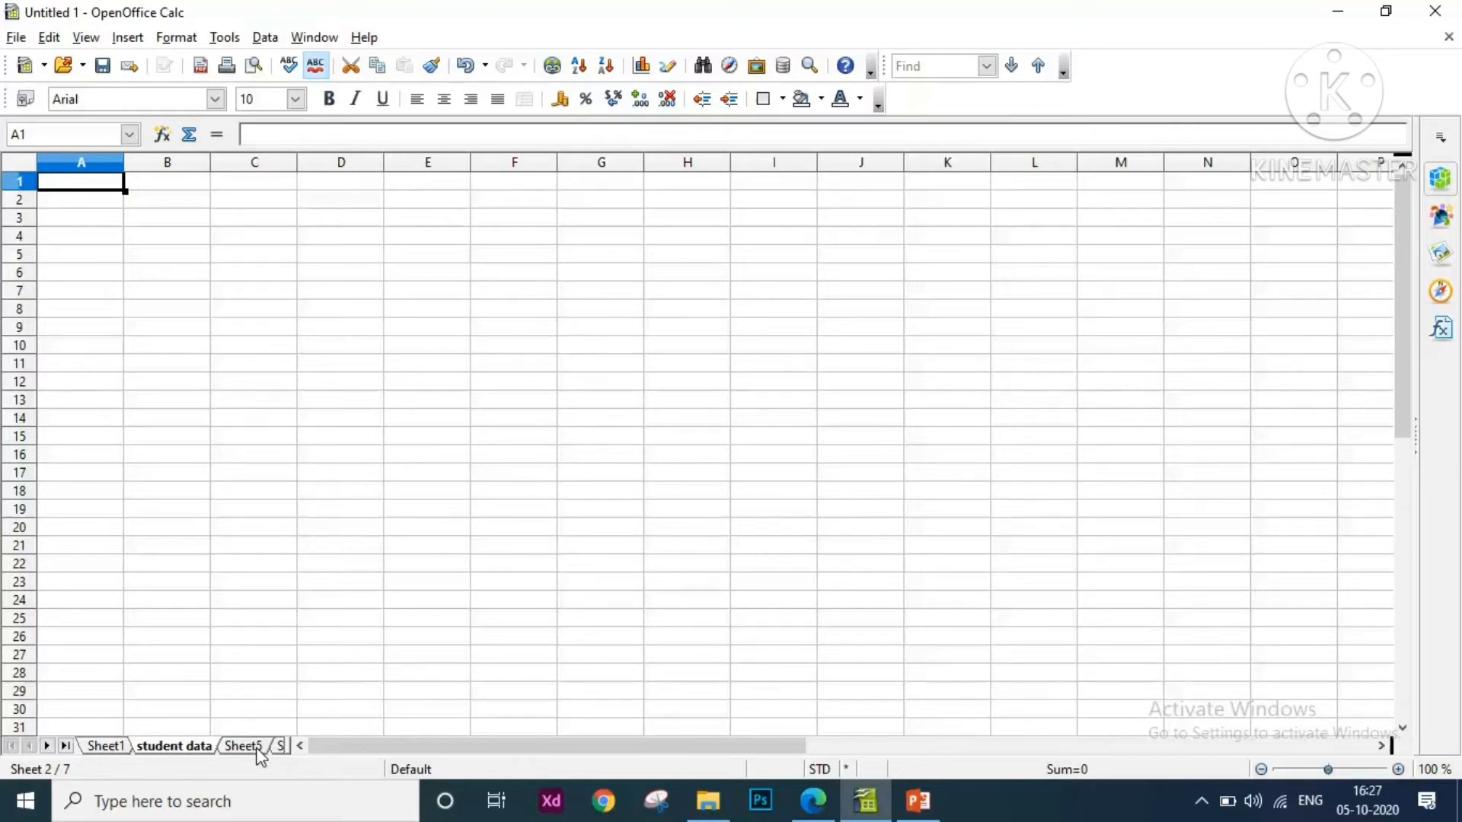
Rename Sheet2 as "marks"
{"action": "right_click", "coordinate": [219, 750]}
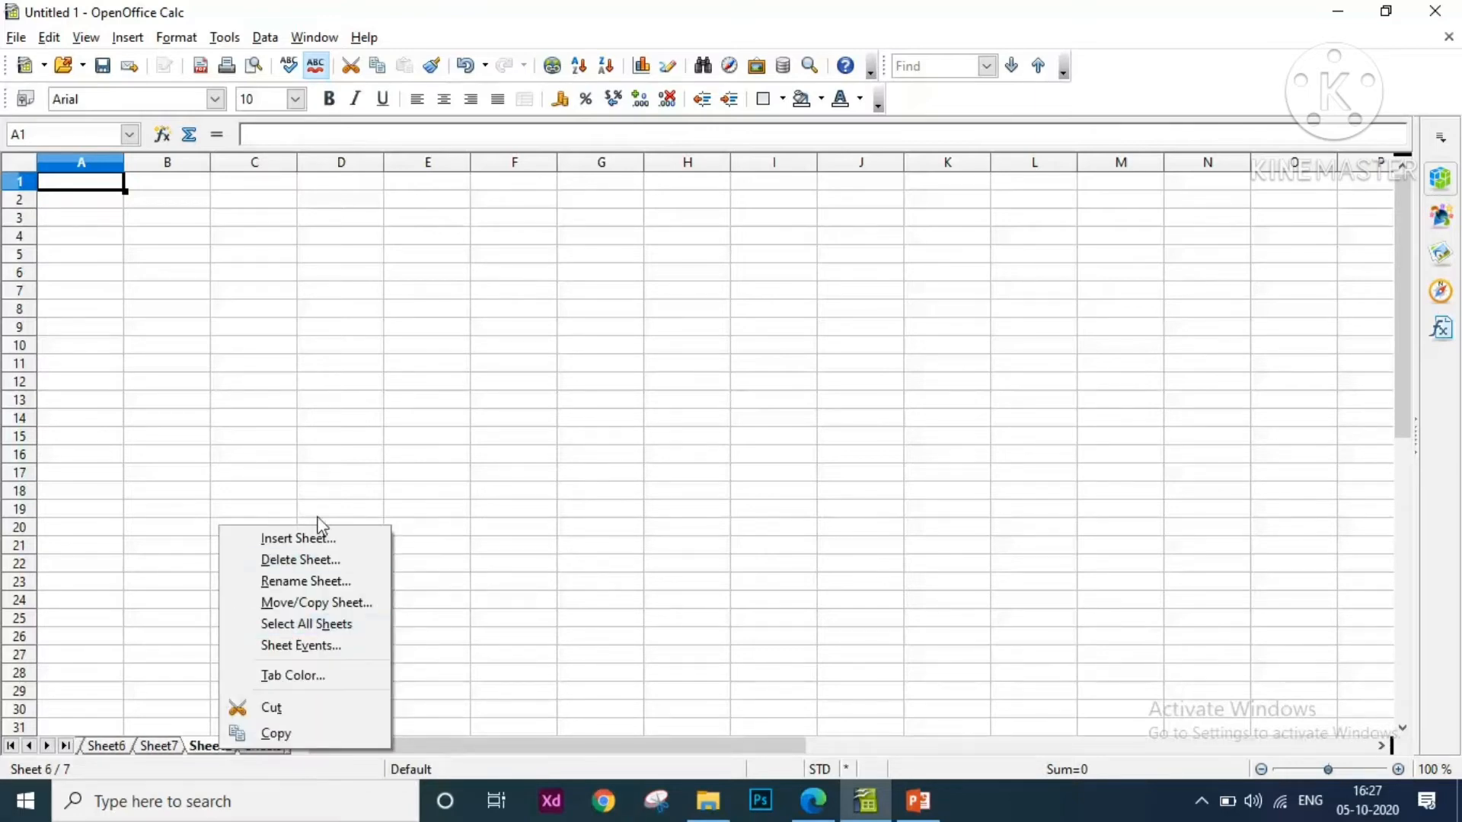
{"action": "left_click", "coordinate": [322, 581]}
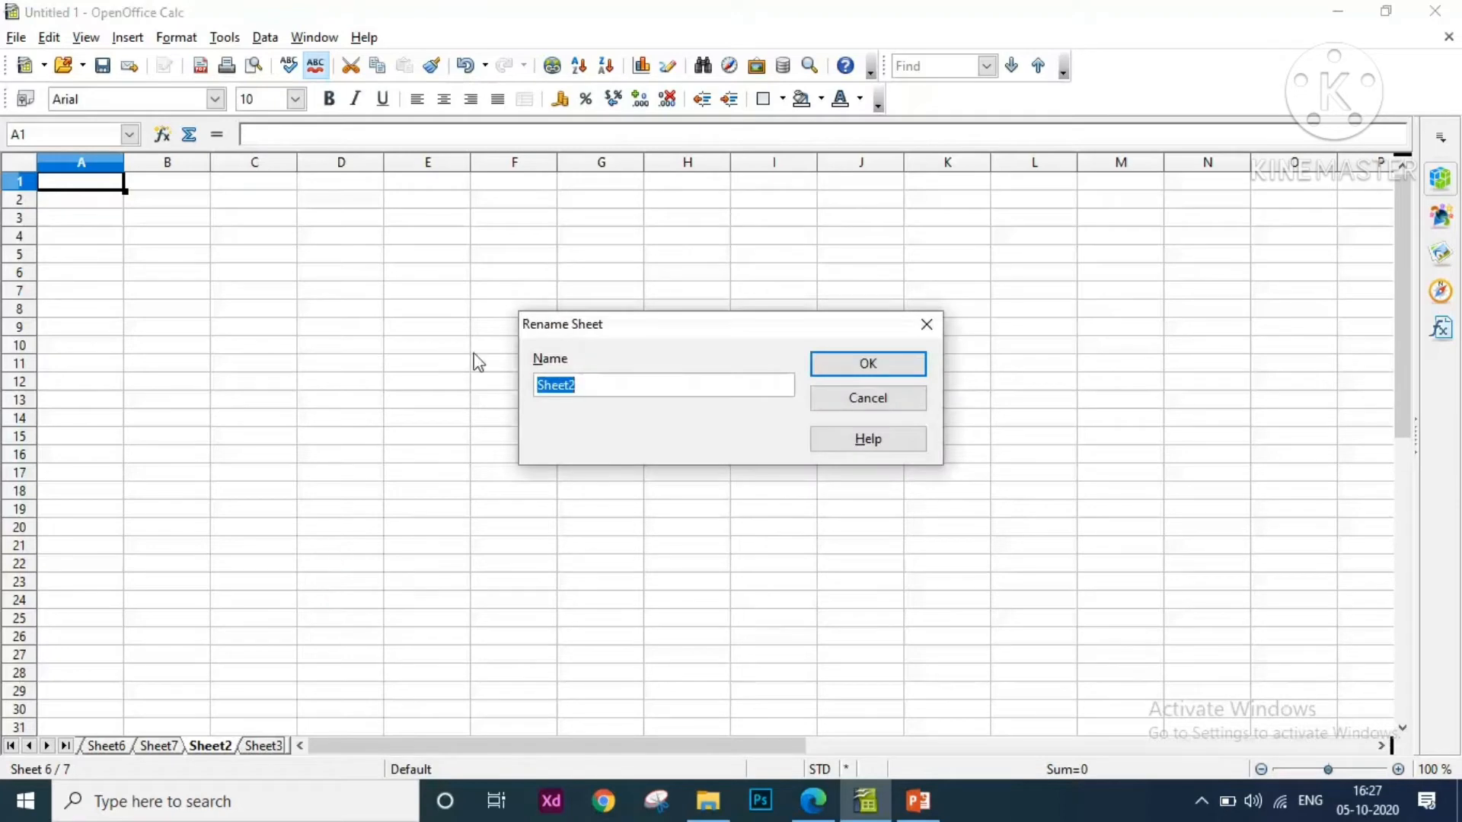
{"action": "left_click", "coordinate": [615, 379]}
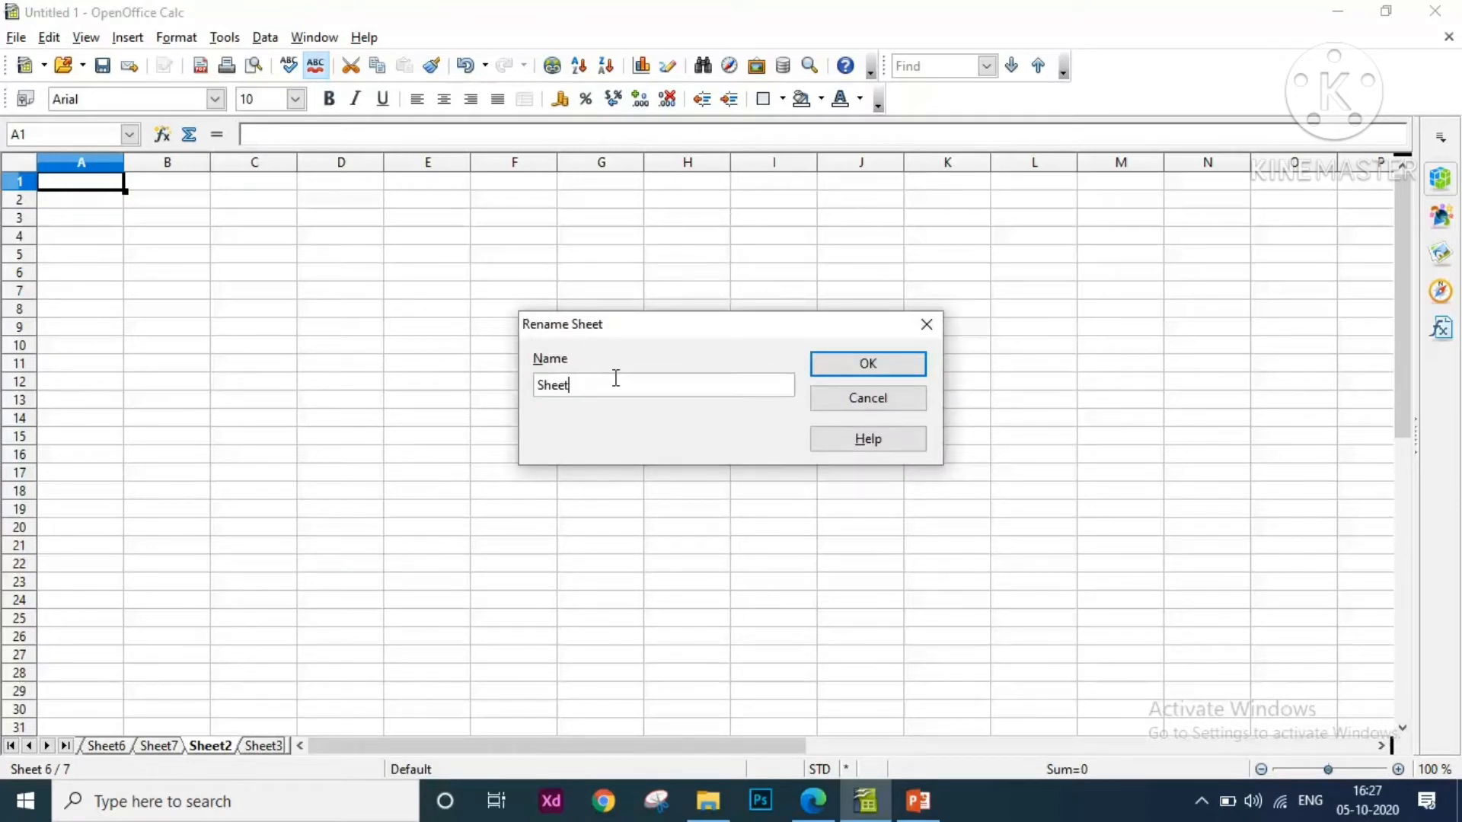
{"action": "key", "text": "BackSpace"}
{"action": "key", "text": "BackSpace"}
{"action": "key", "text": "BackSpace"}
{"action": "key", "text": "BackSpace"}
{"action": "key", "text": "BackSpace"}
{"action": "type", "text": "marks"}
{"action": "left_click", "coordinate": [863, 368]}
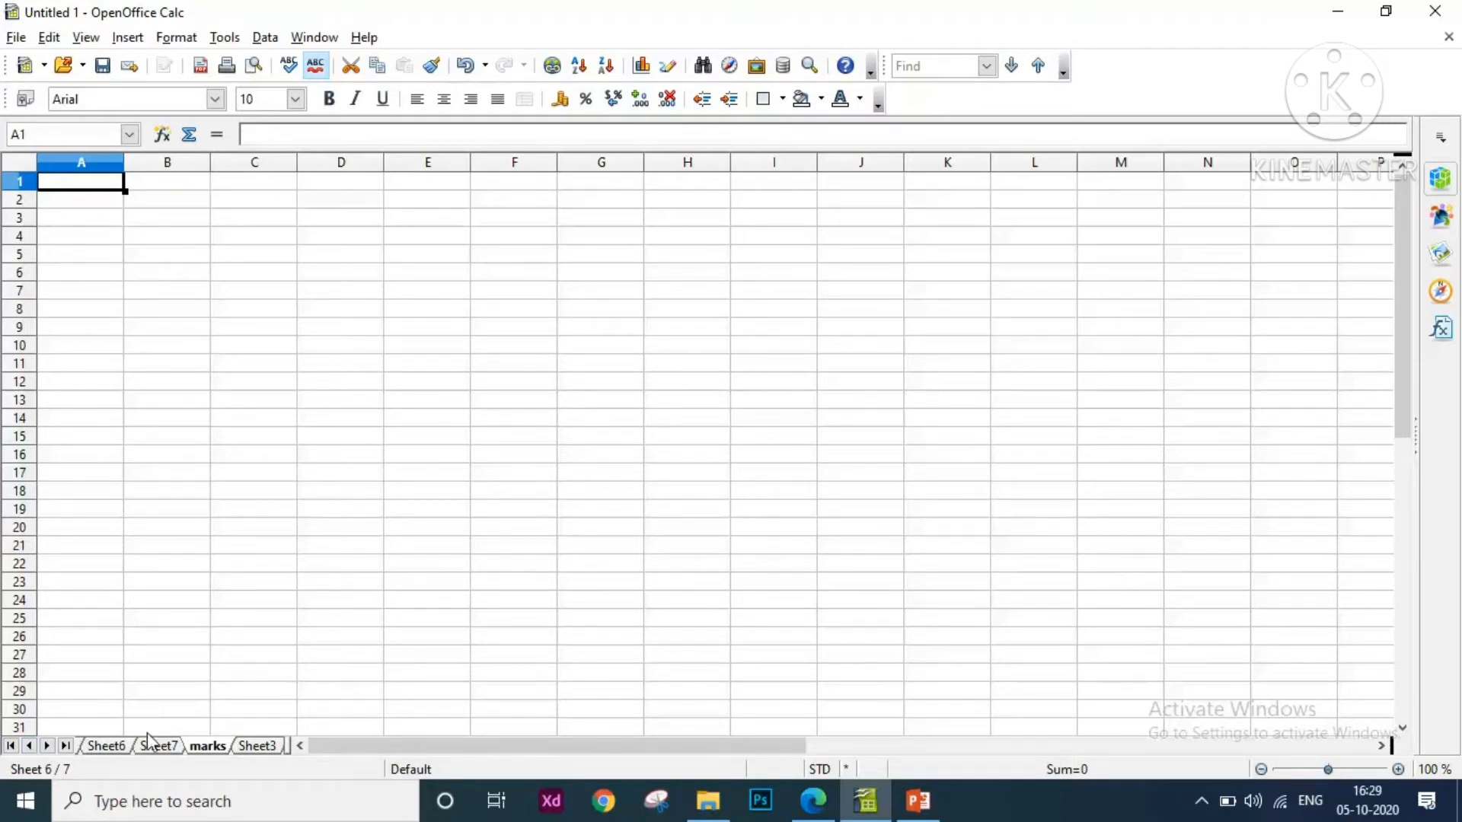
Delete the "marks" sheet and confirm its removal
{"action": "right_click", "coordinate": [223, 750]}
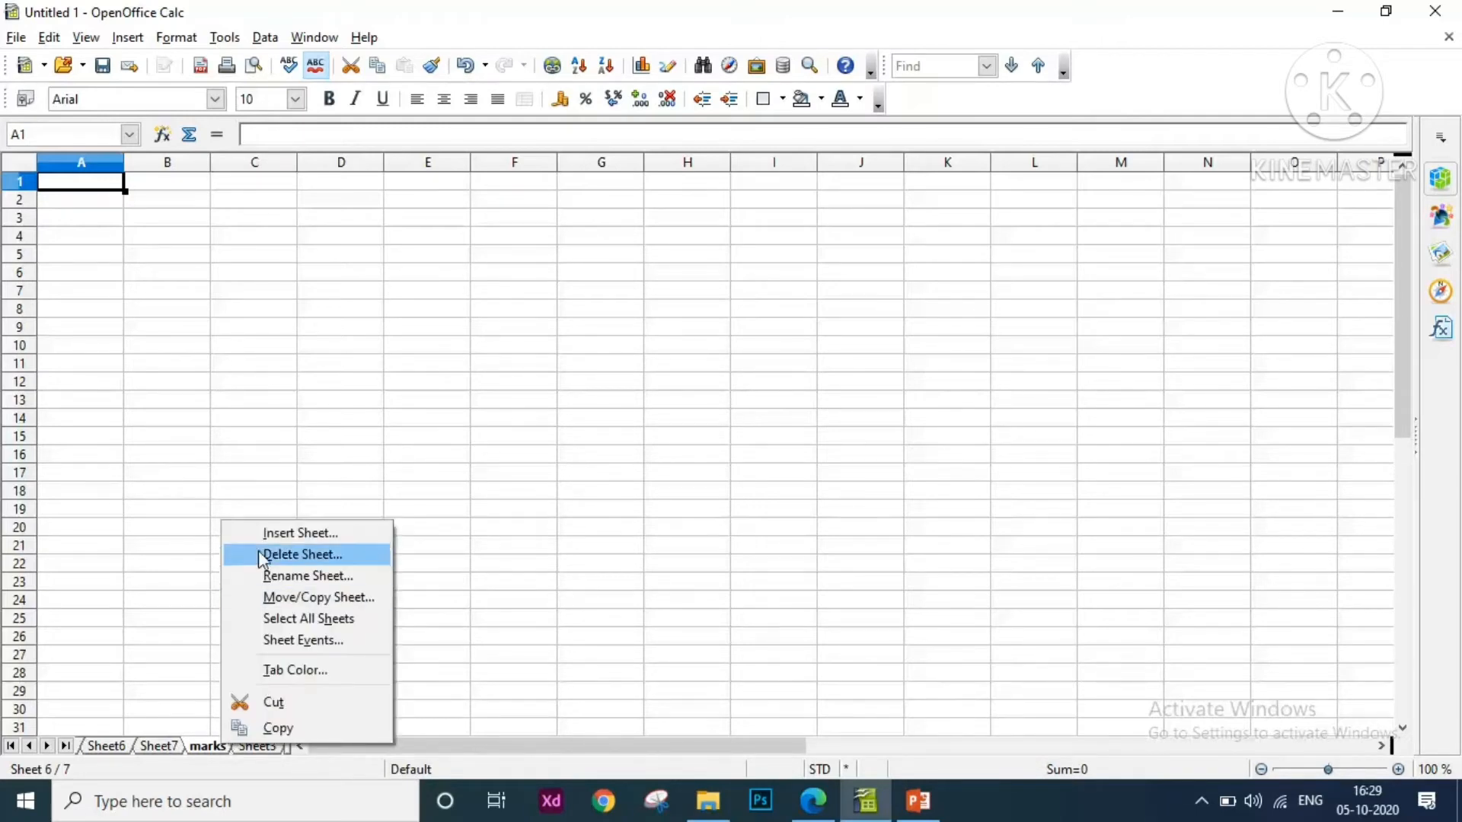
{"action": "left_click", "coordinate": [312, 560]}
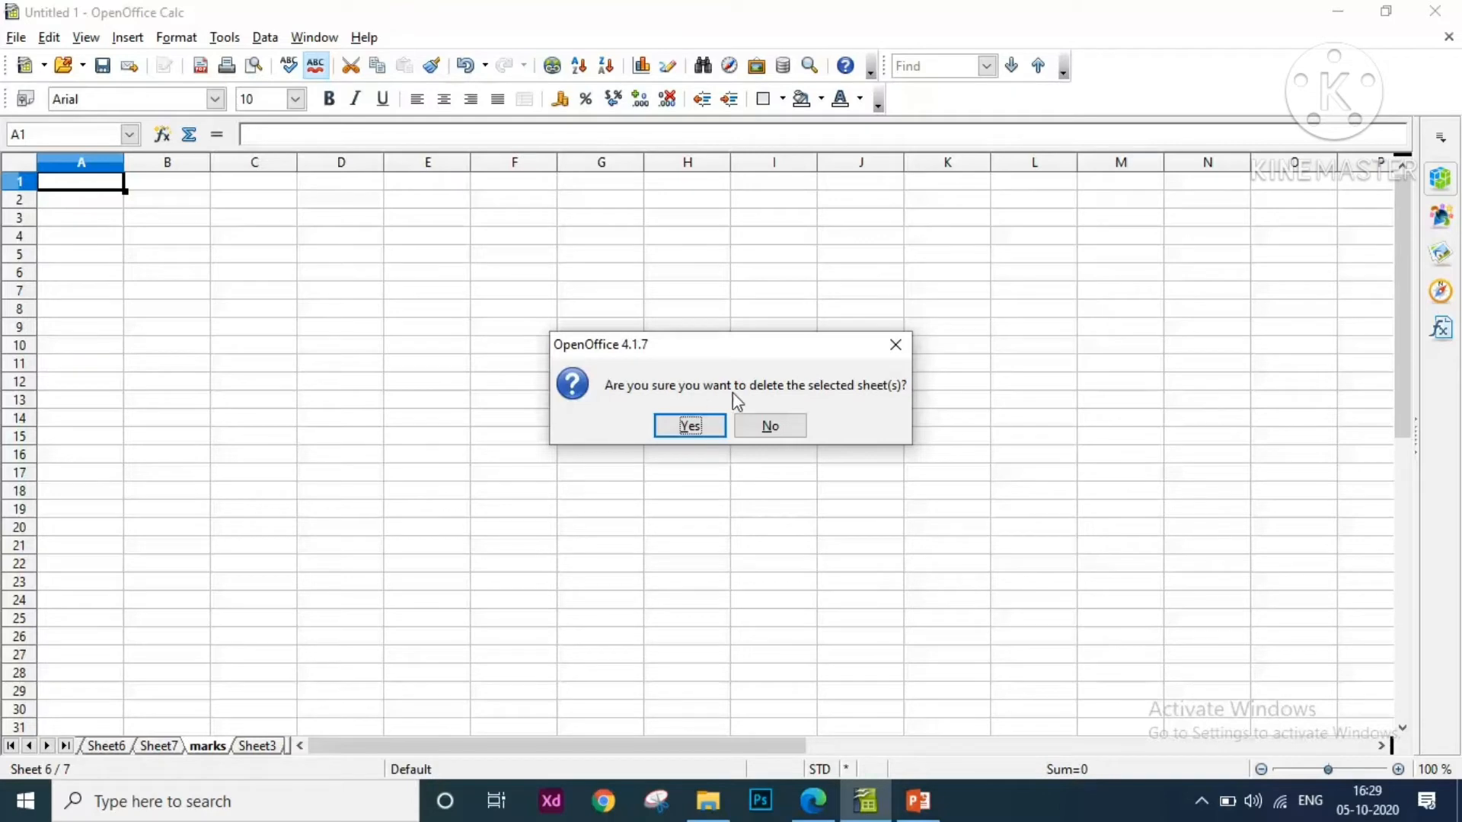
{"action": "left_click", "coordinate": [696, 430]}
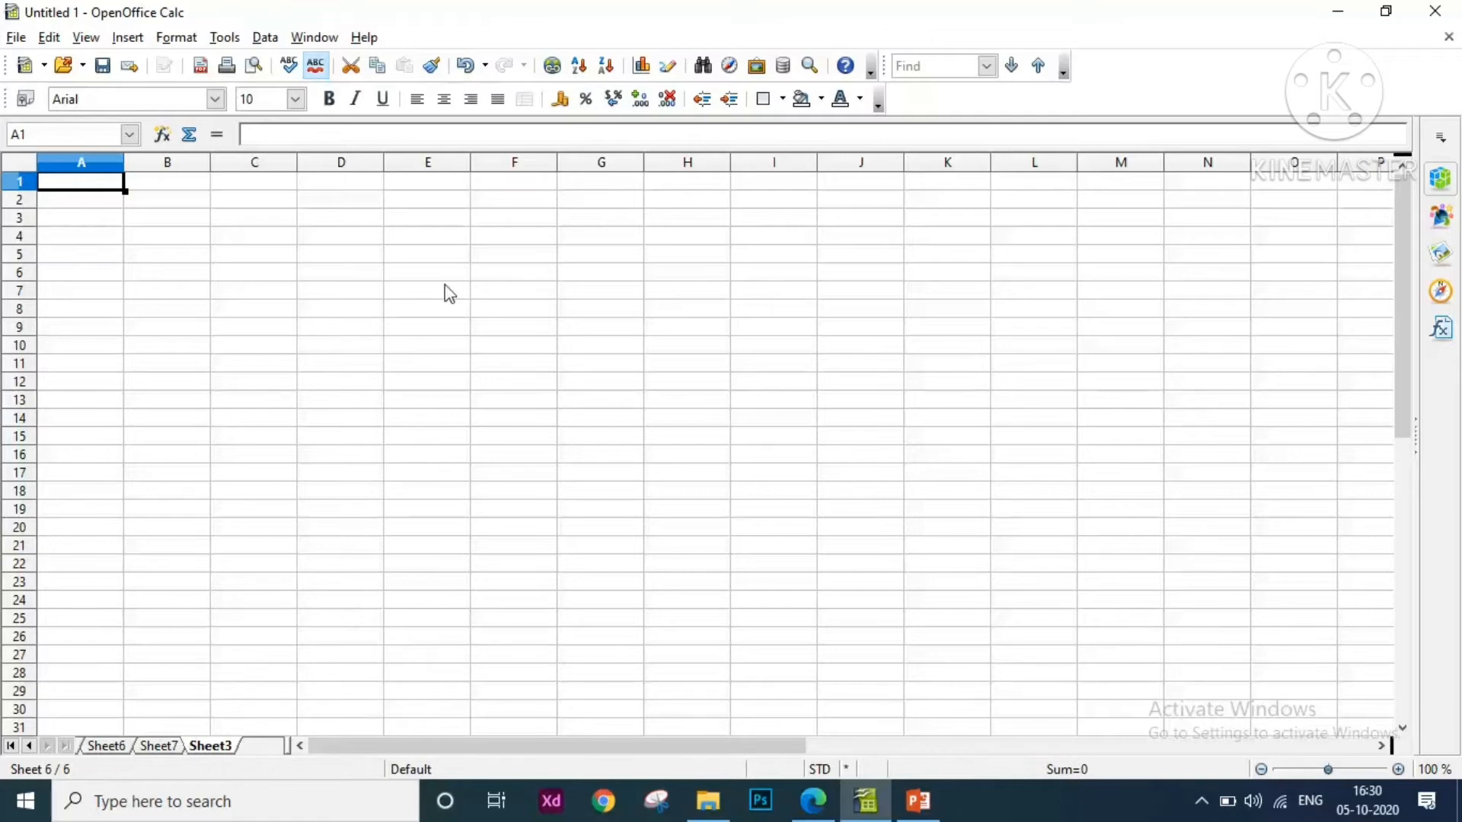
Insert the "goal seek" sheet from the desktop file "use goalseek and solver" before Sheet3 as a link, updating all links
{"action": "left_click", "coordinate": [127, 38]}
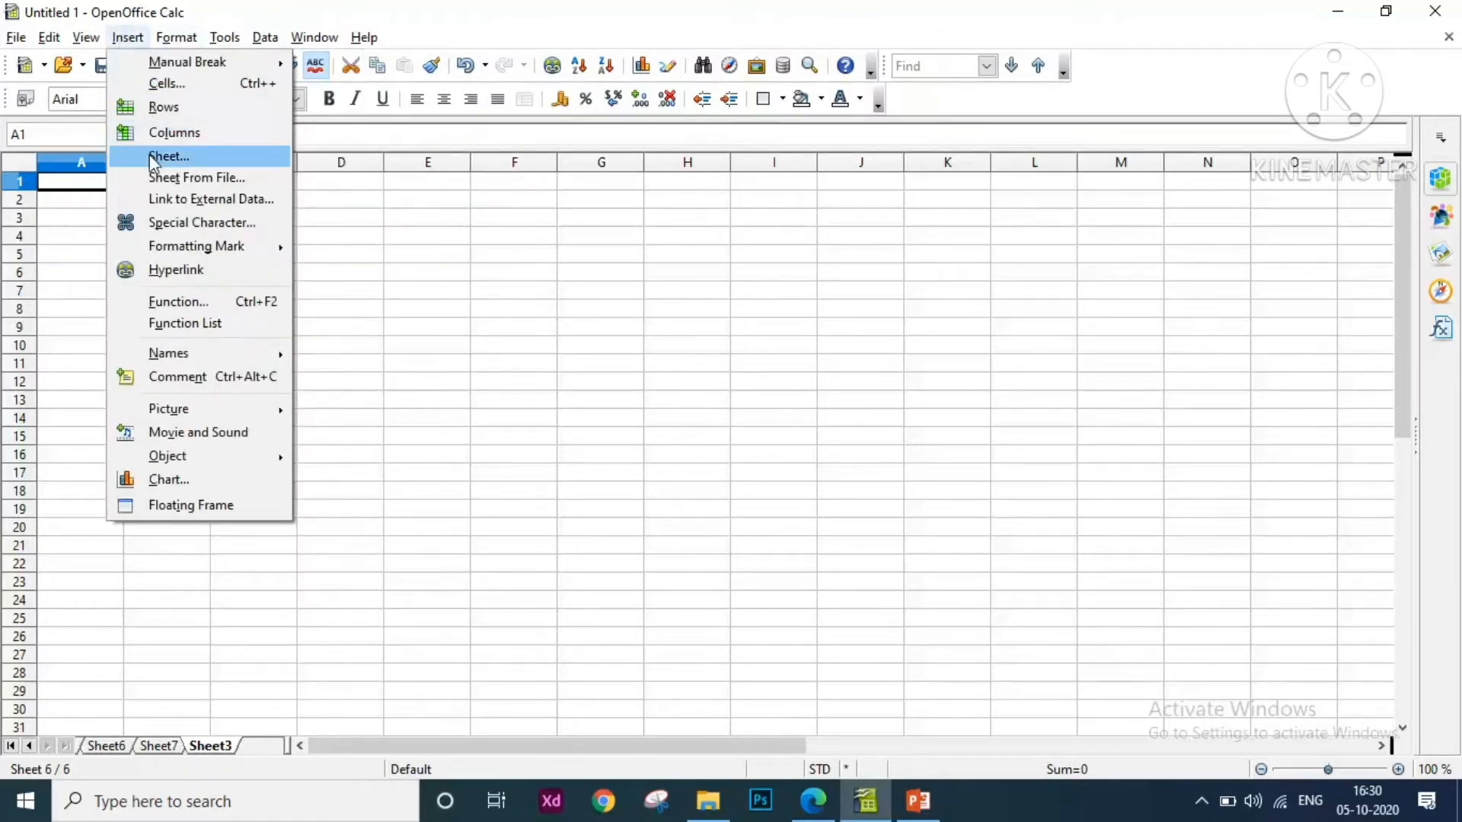
{"action": "left_click", "coordinate": [149, 155]}
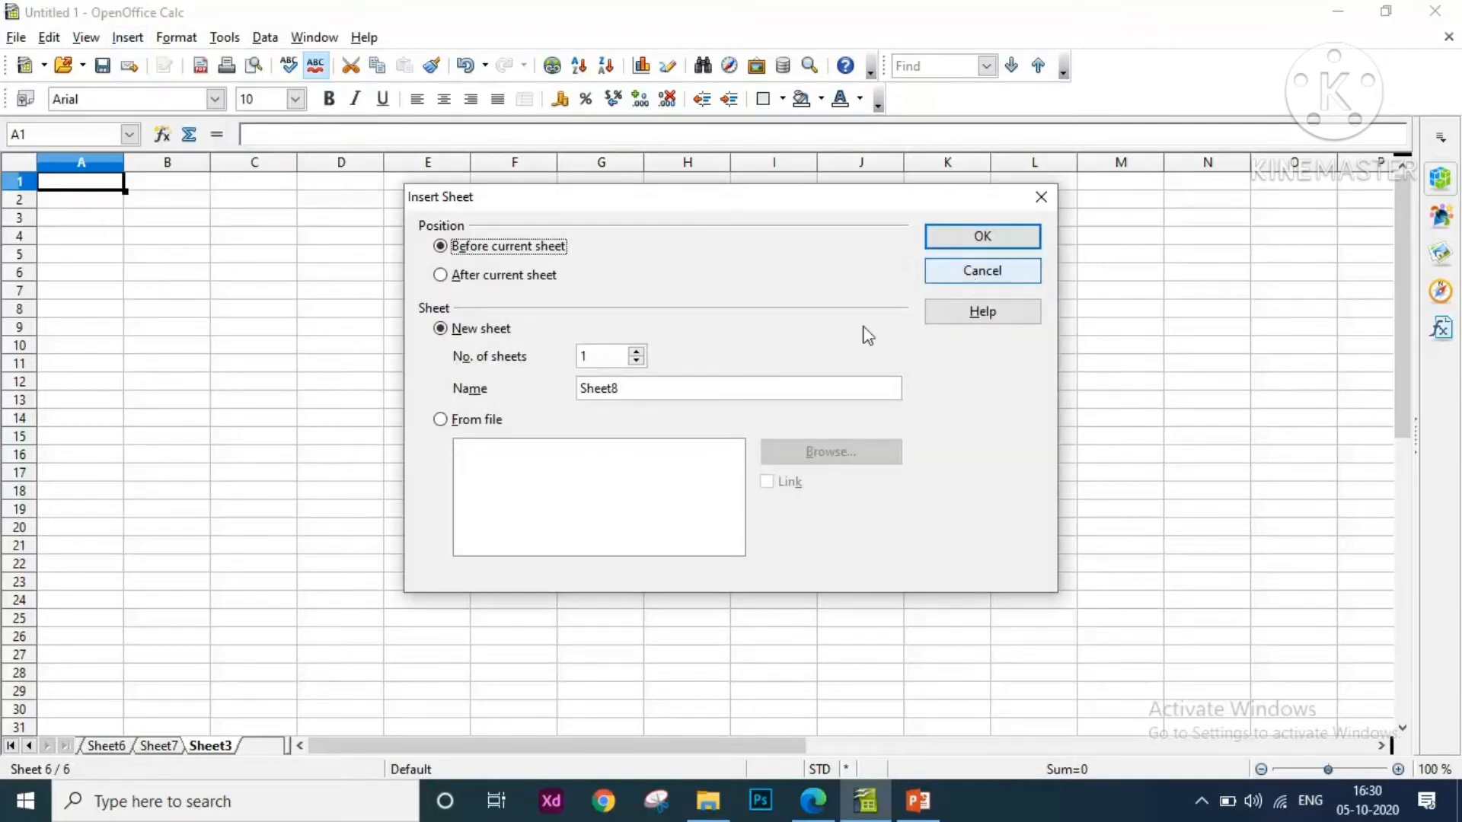
{"action": "left_click", "coordinate": [441, 421]}
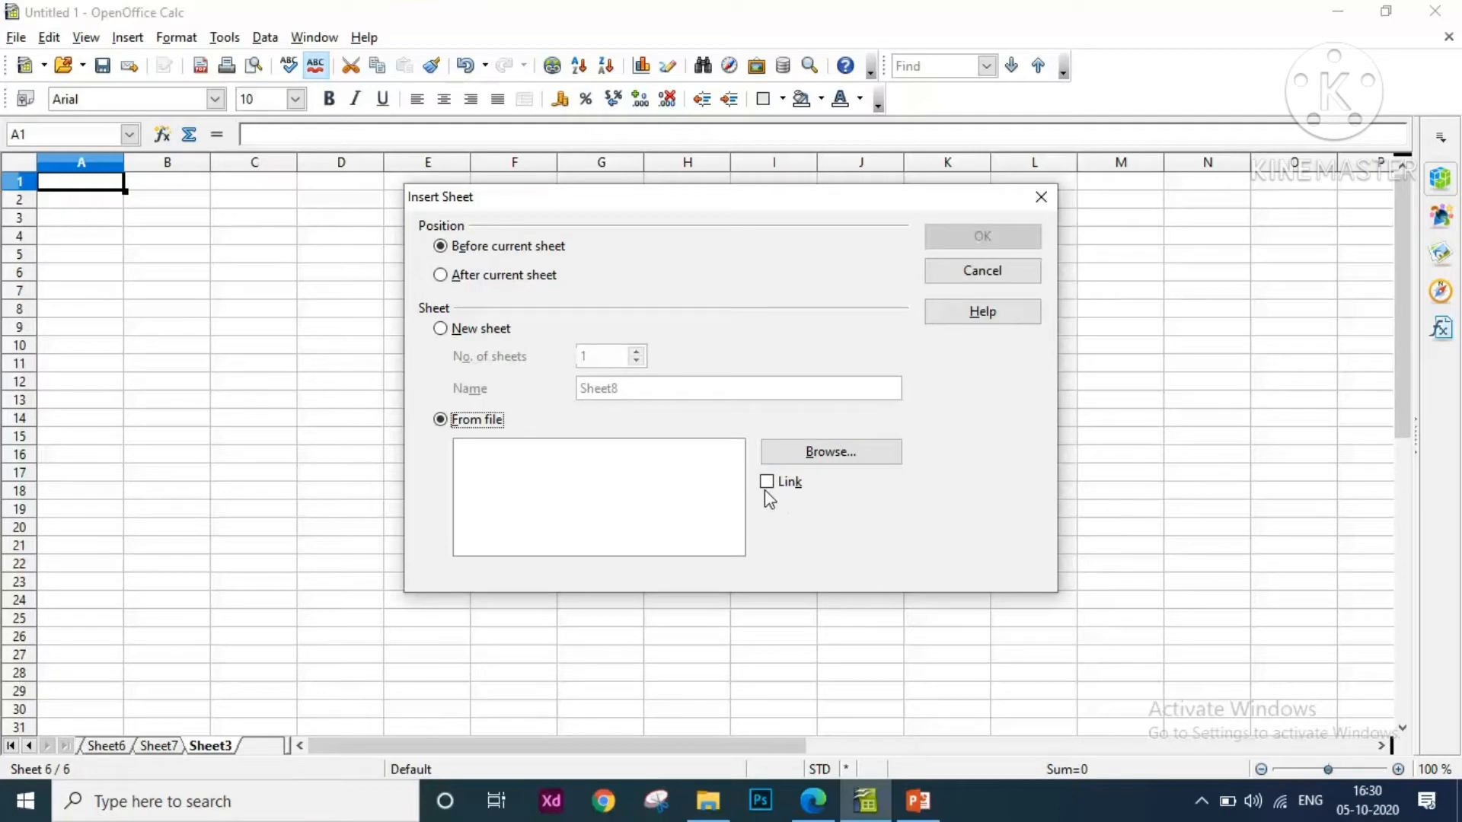
{"action": "left_click", "coordinate": [831, 458]}
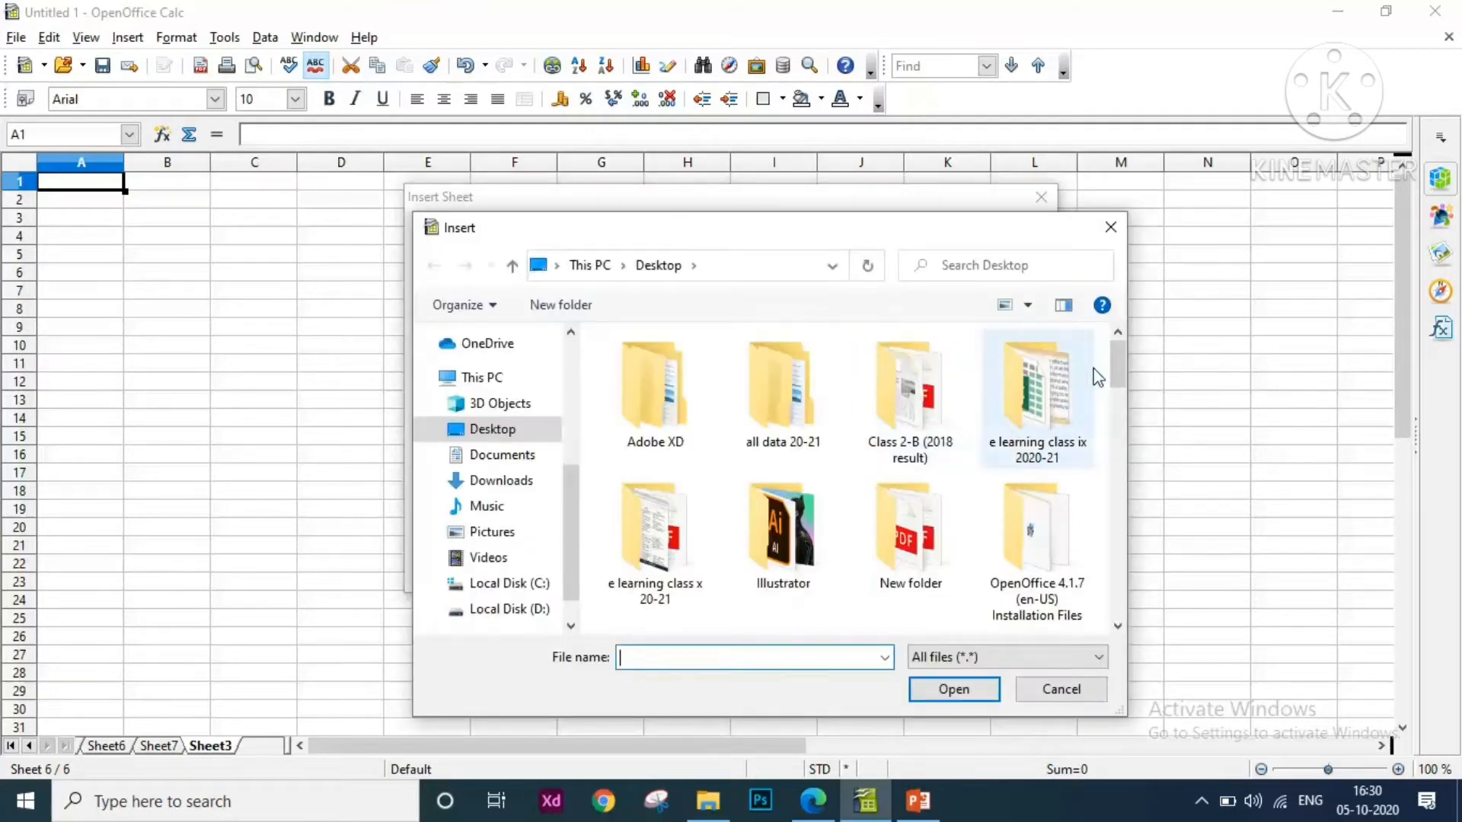
{"action": "left_click_drag", "start_coordinate": [1119, 381], "coordinate": [1123, 611]}
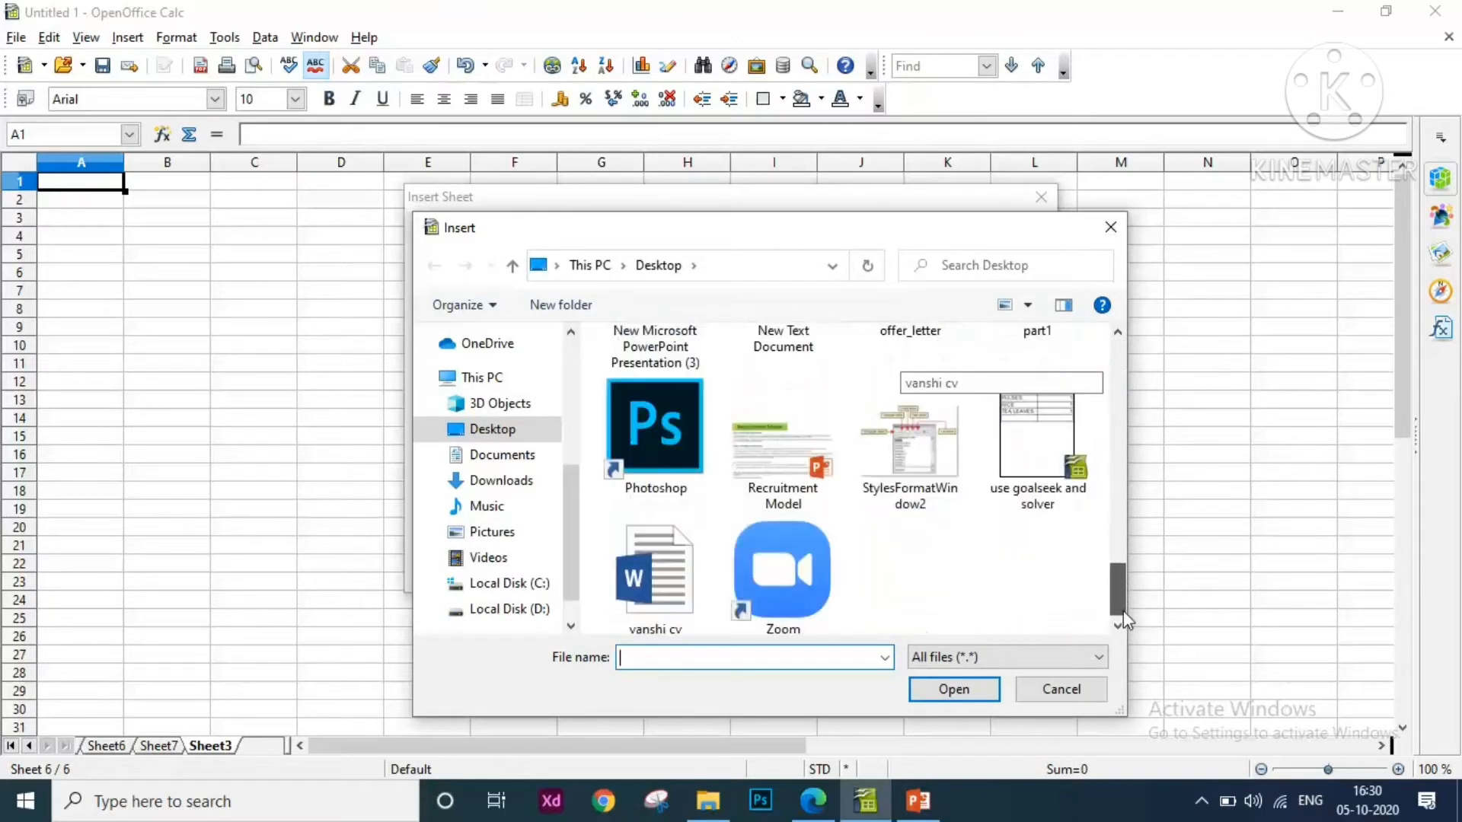
{"action": "left_click", "coordinate": [1043, 438]}
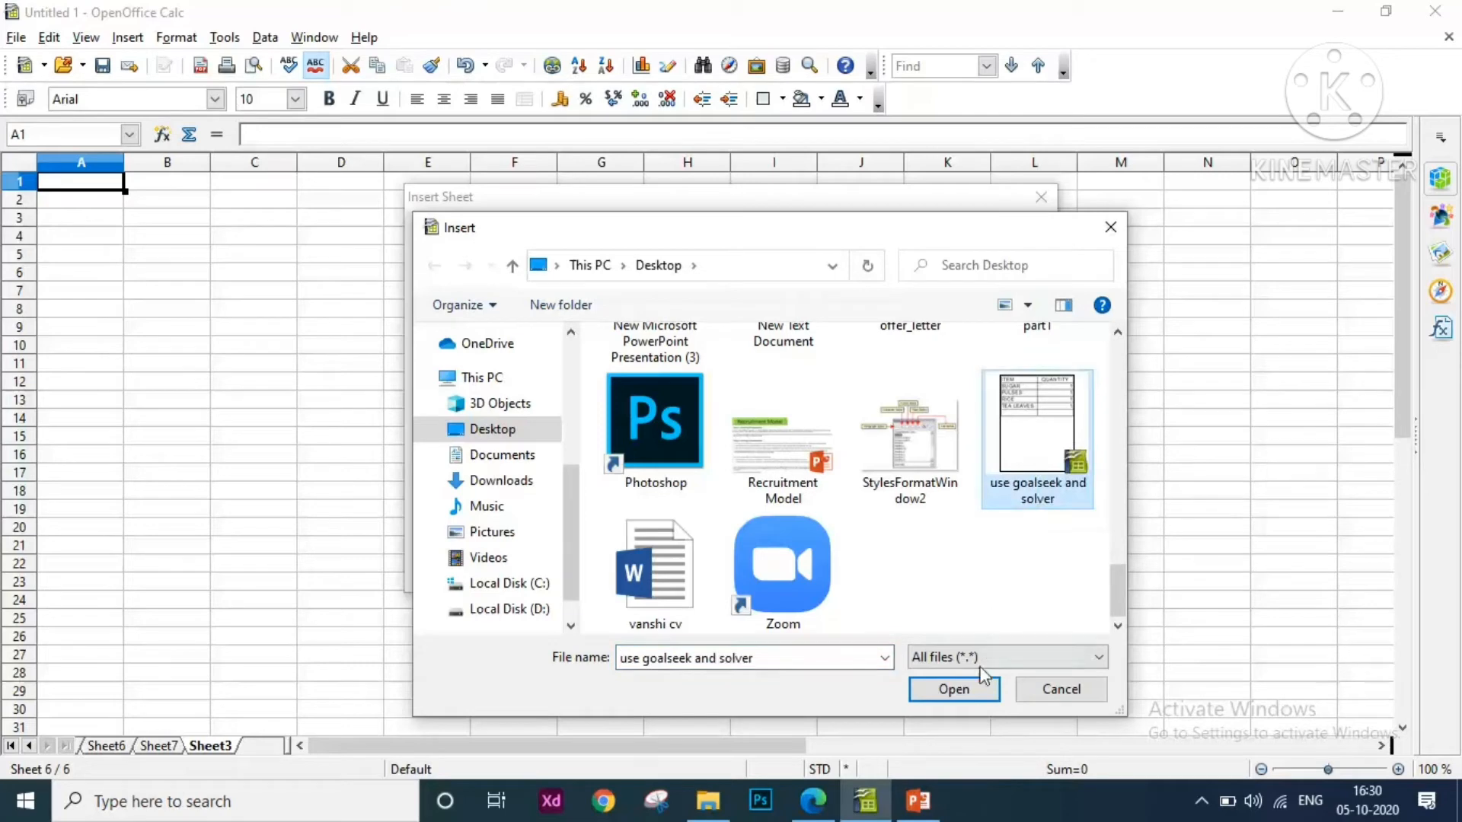
{"action": "left_click", "coordinate": [979, 688]}
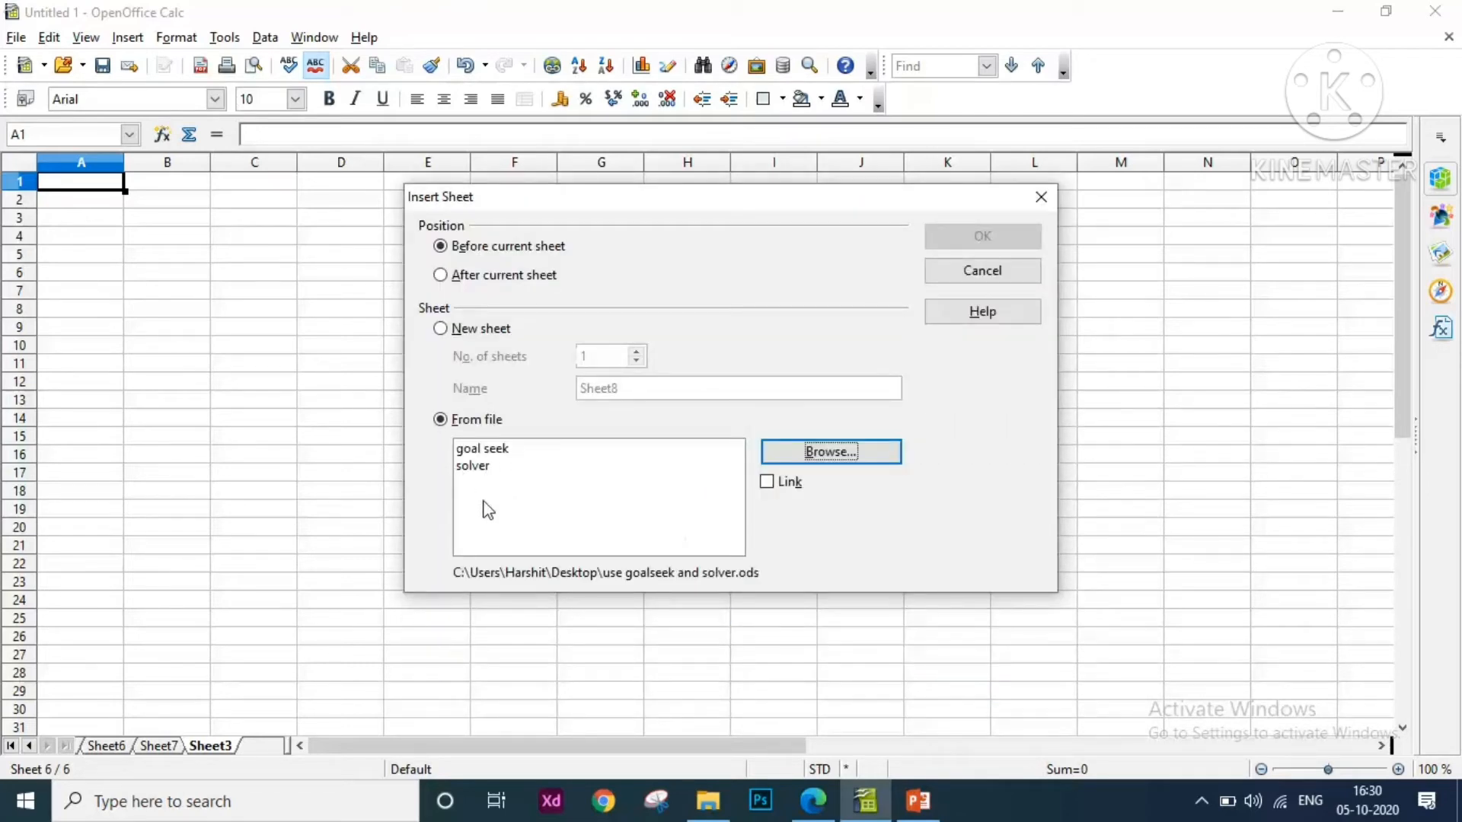
{"action": "left_click", "coordinate": [485, 451]}
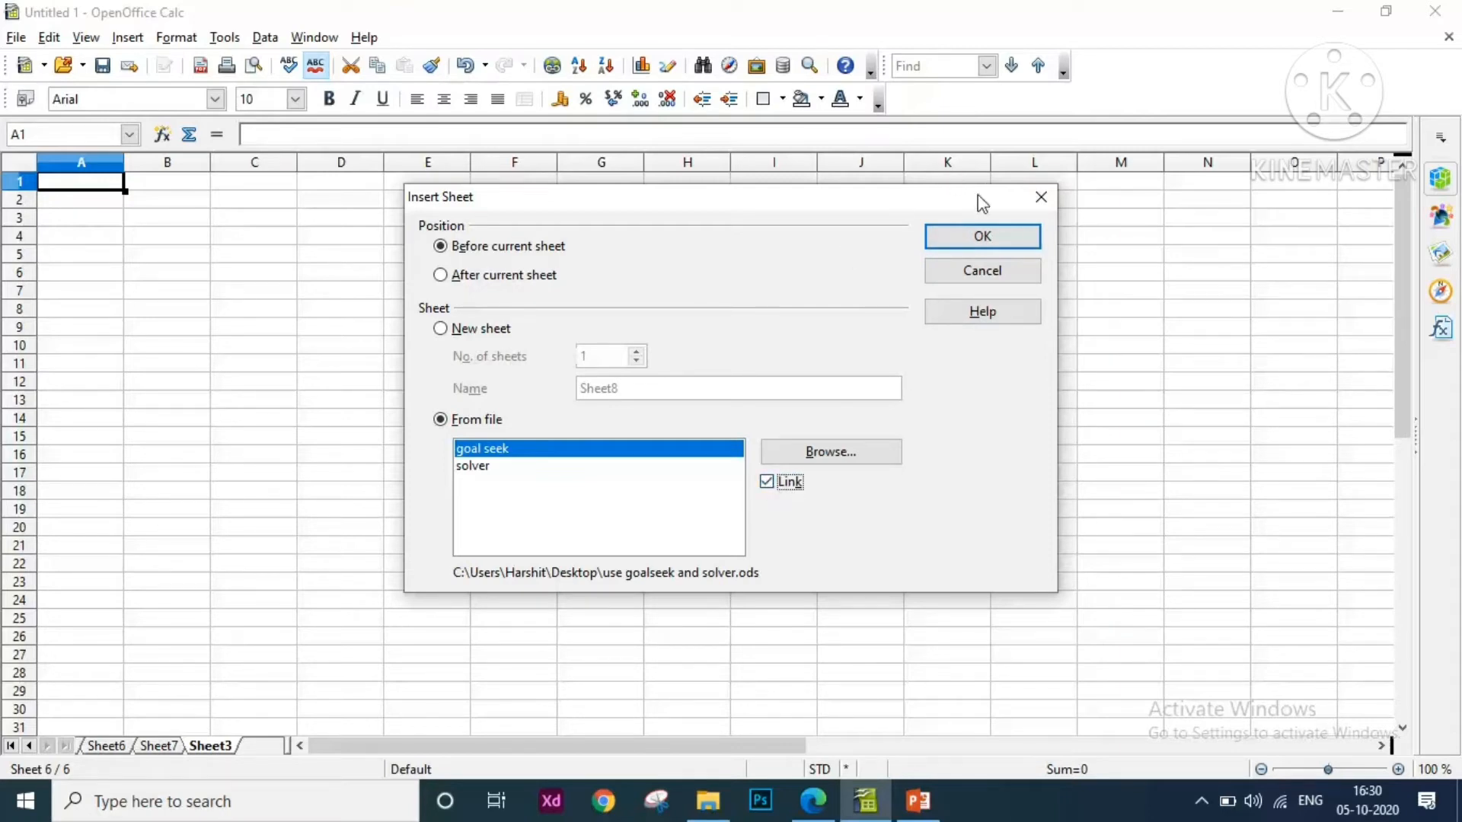
{"action": "left_click", "coordinate": [984, 237]}
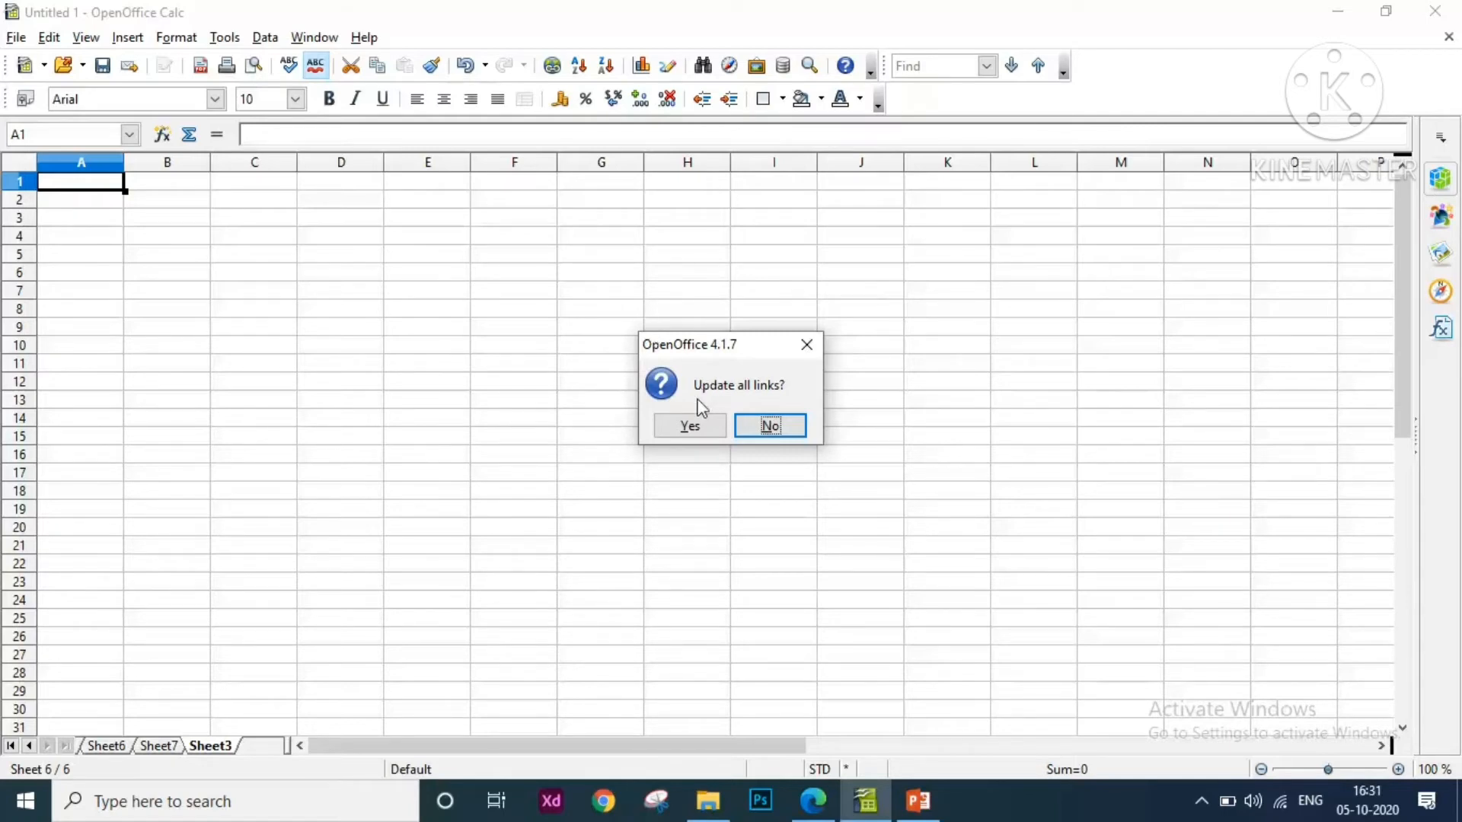
{"action": "left_click", "coordinate": [691, 427]}
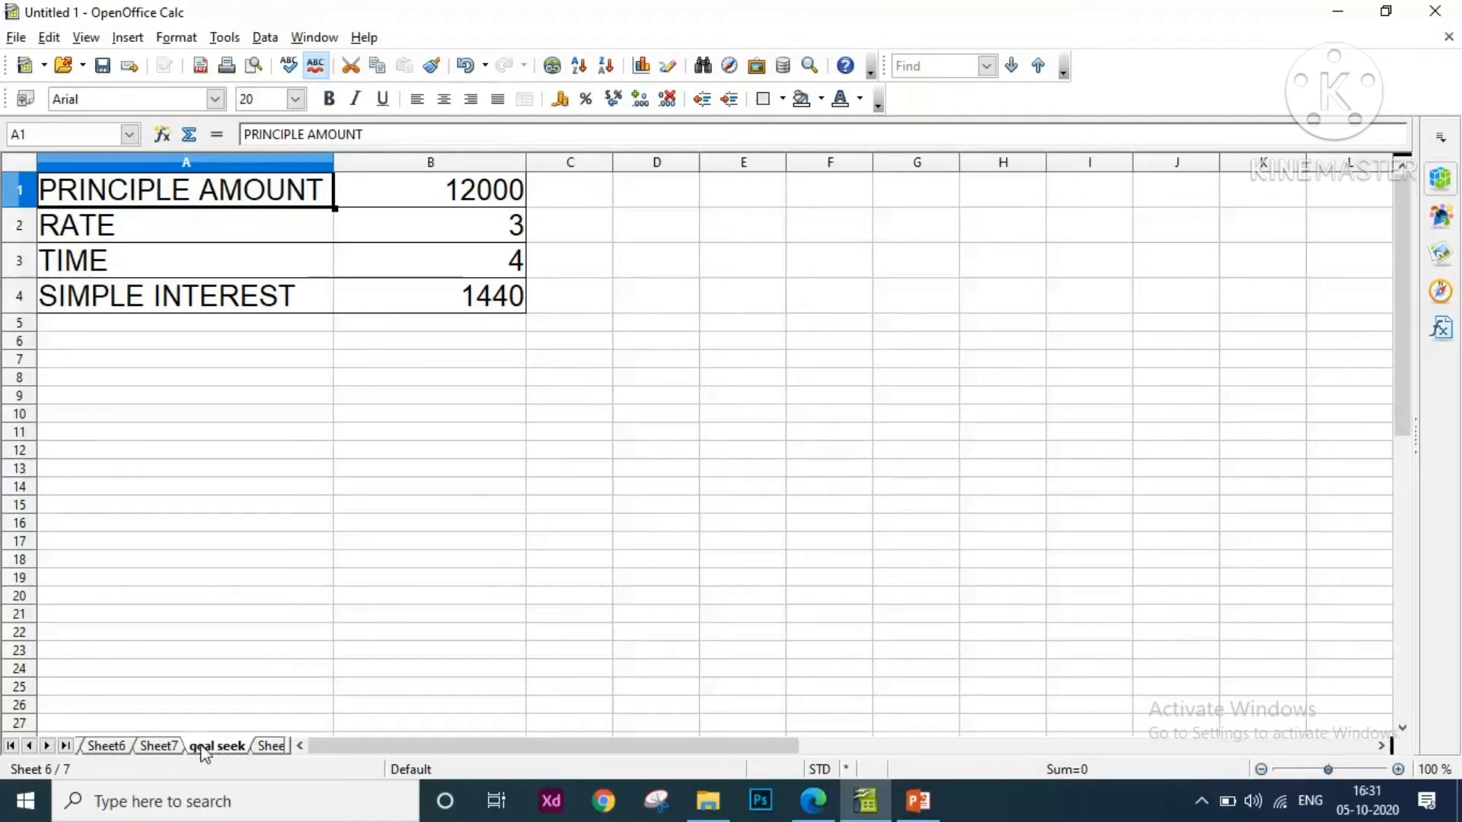
Examine the solver and goal seek sheets in the desktop file "use goalseek and solver" and compare them with the linked sheet in Untitled 1
{"action": "left_click", "coordinate": [1336, 23]}
{"action": "left_click", "coordinate": [1336, 14]}
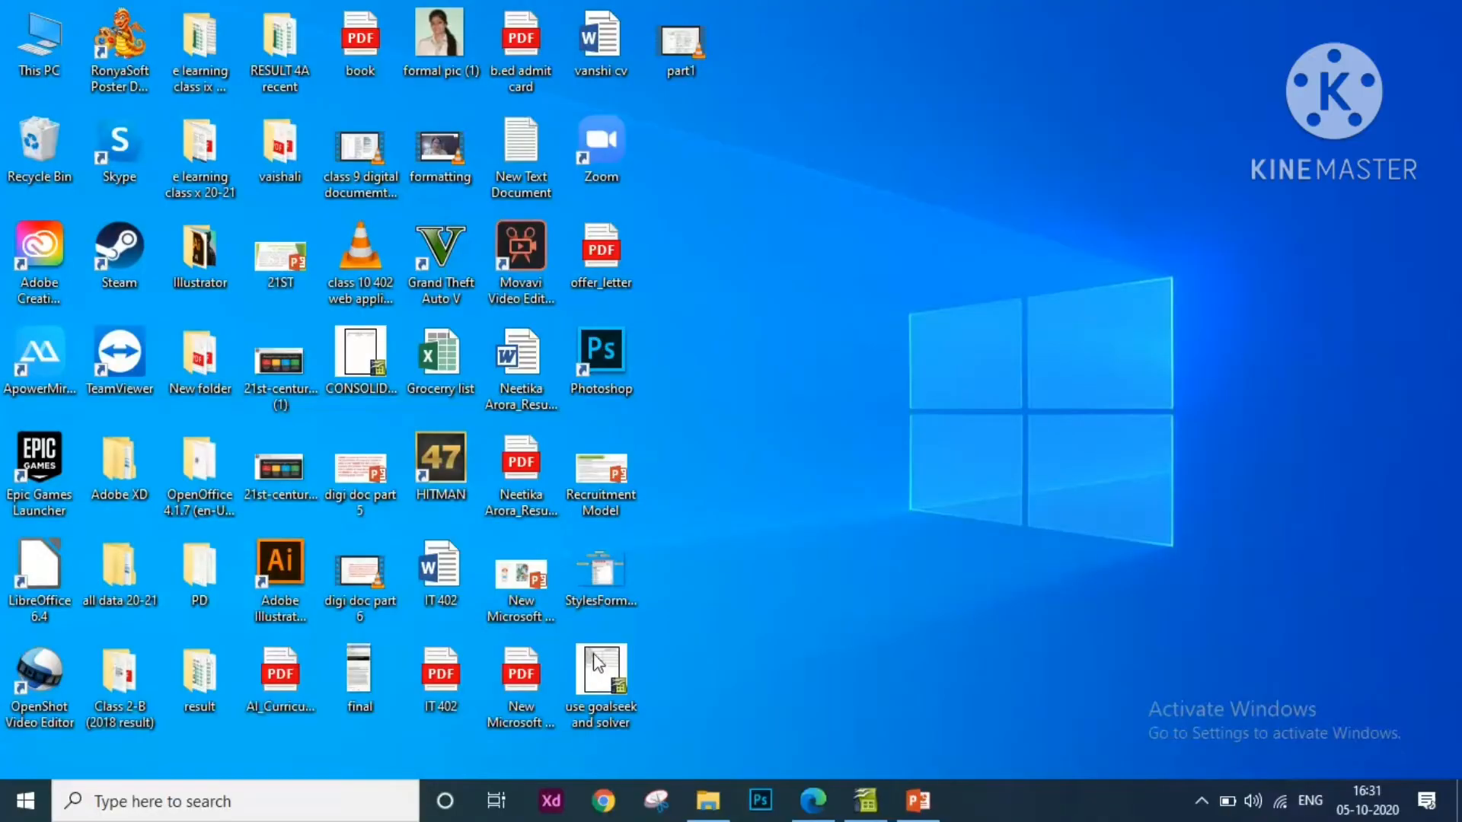
{"action": "double_click", "coordinate": [599, 683]}
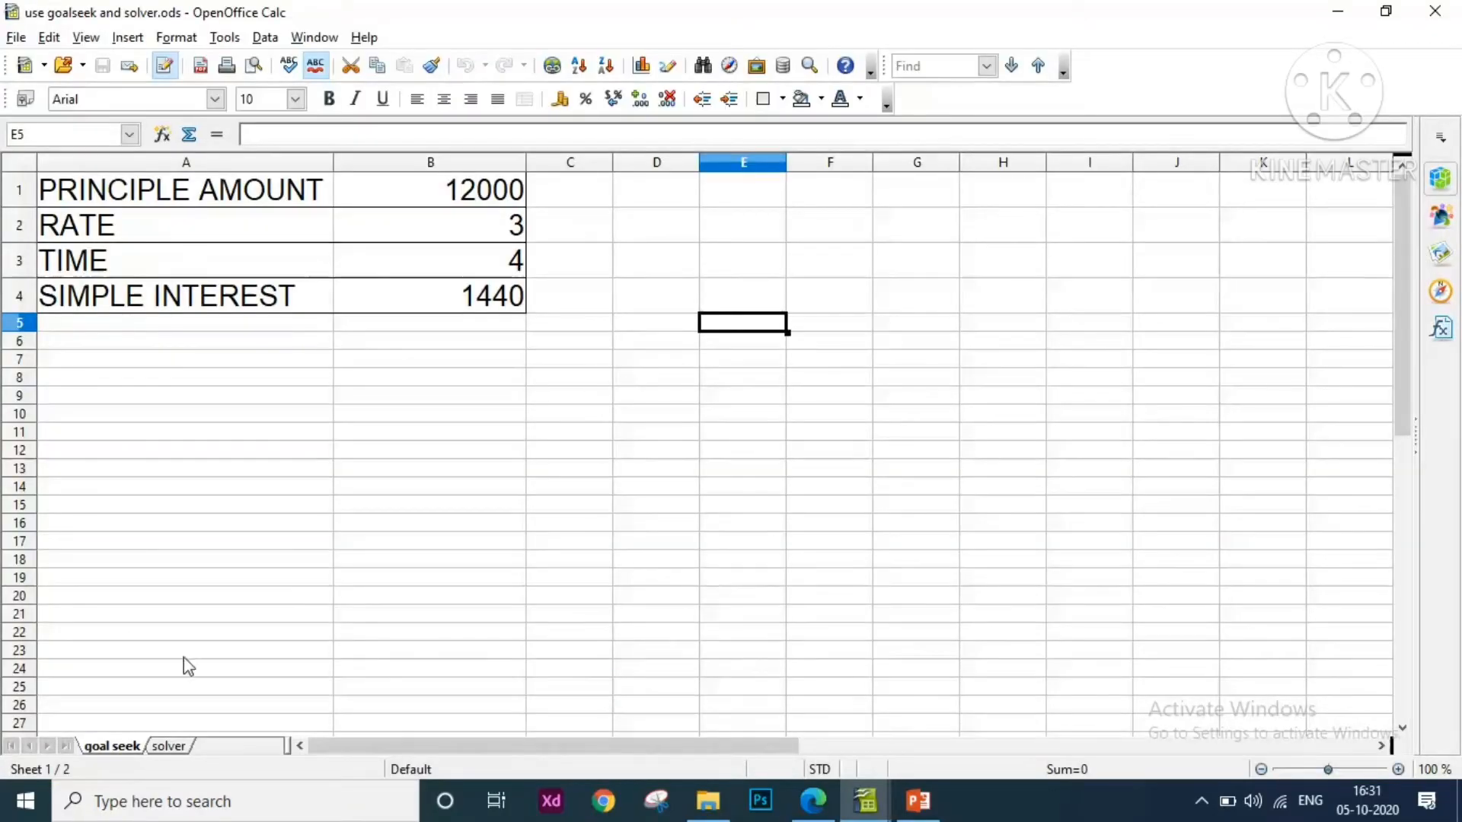
{"action": "left_click", "coordinate": [161, 746]}
{"action": "left_click", "coordinate": [134, 746]}
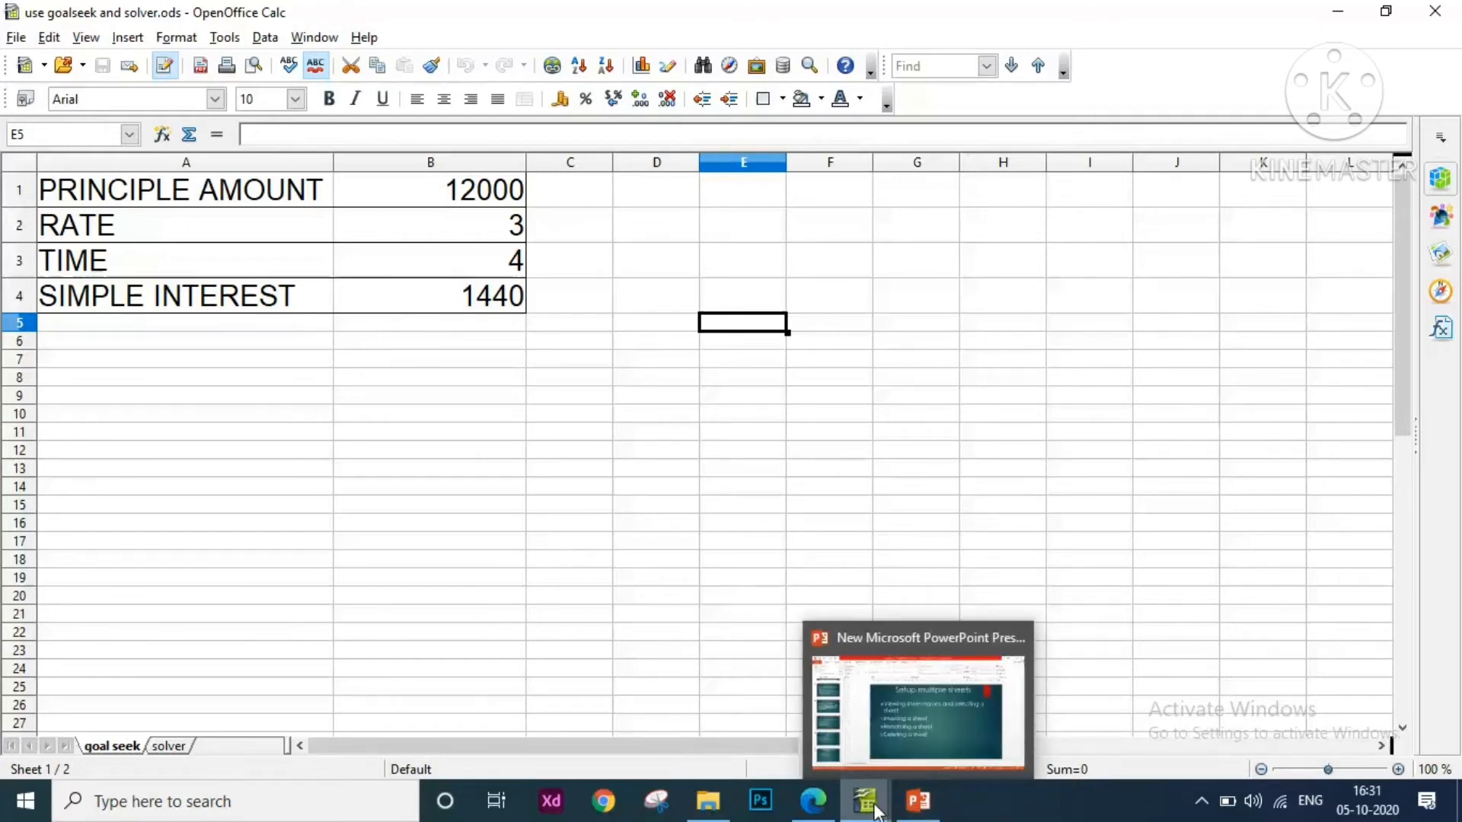
{"action": "left_click", "coordinate": [1452, 17]}
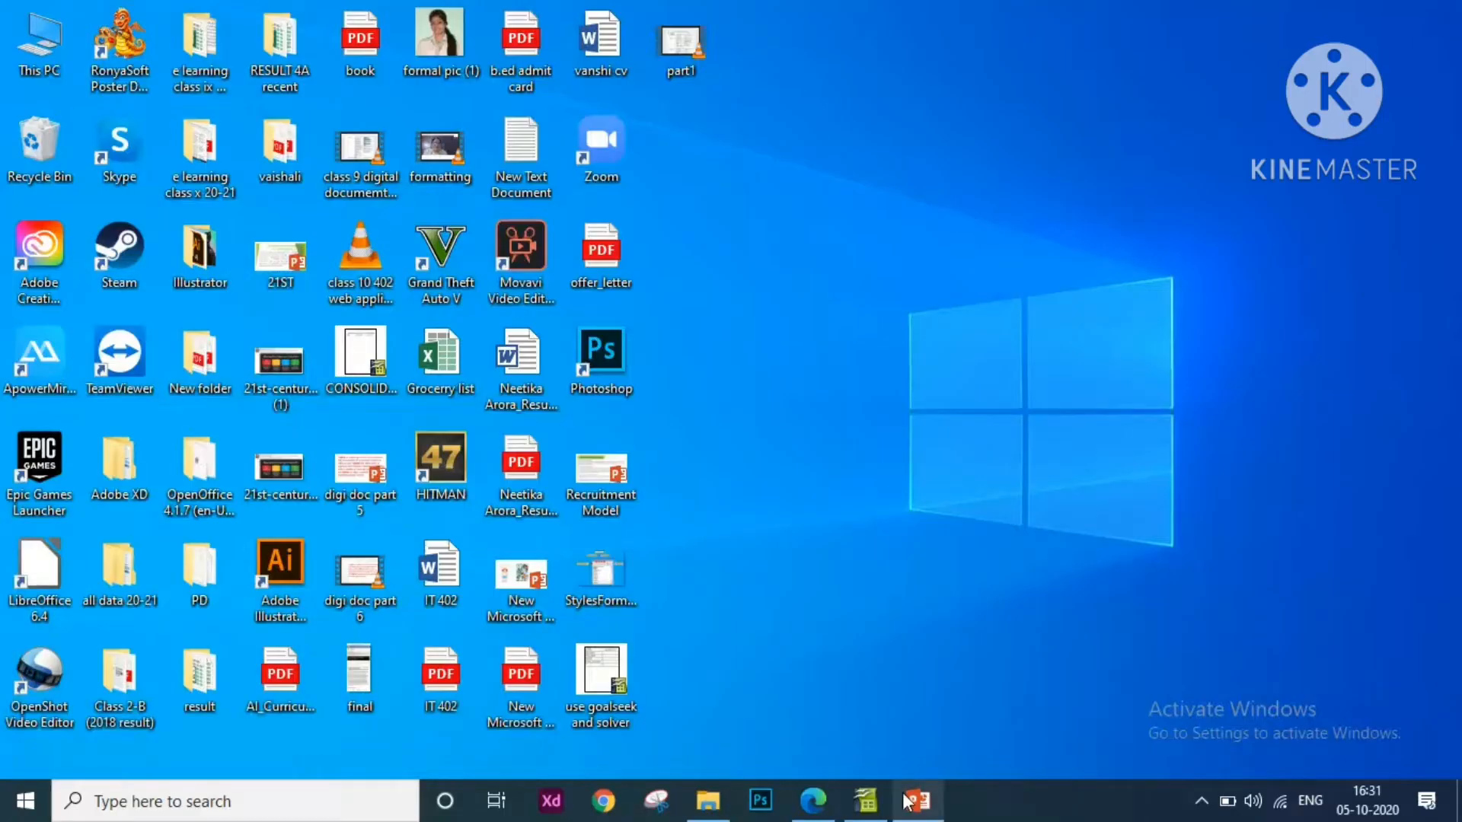
{"action": "left_click", "coordinate": [865, 800]}
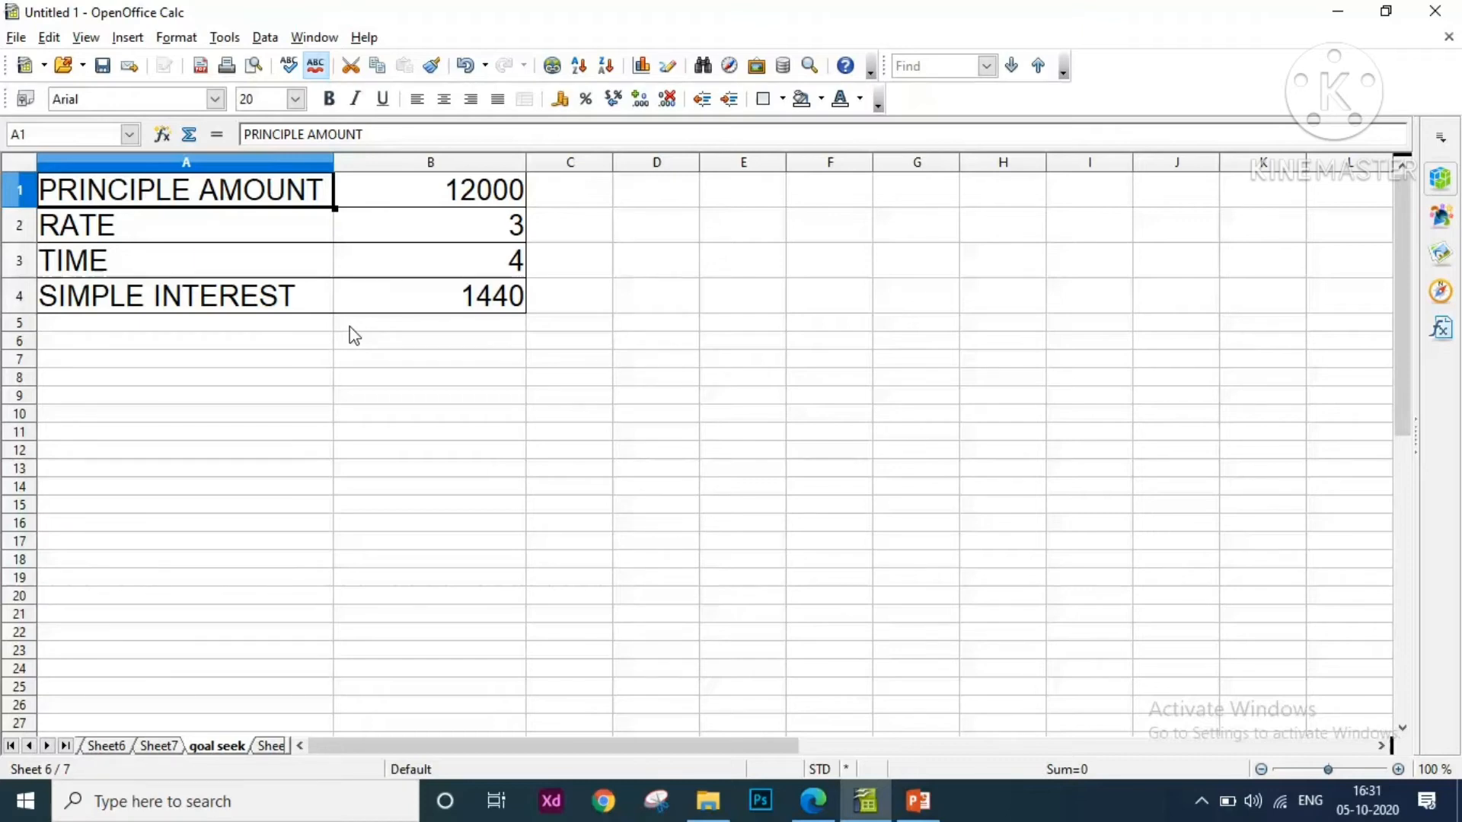
{"action": "left_click", "coordinate": [1337, 13]}
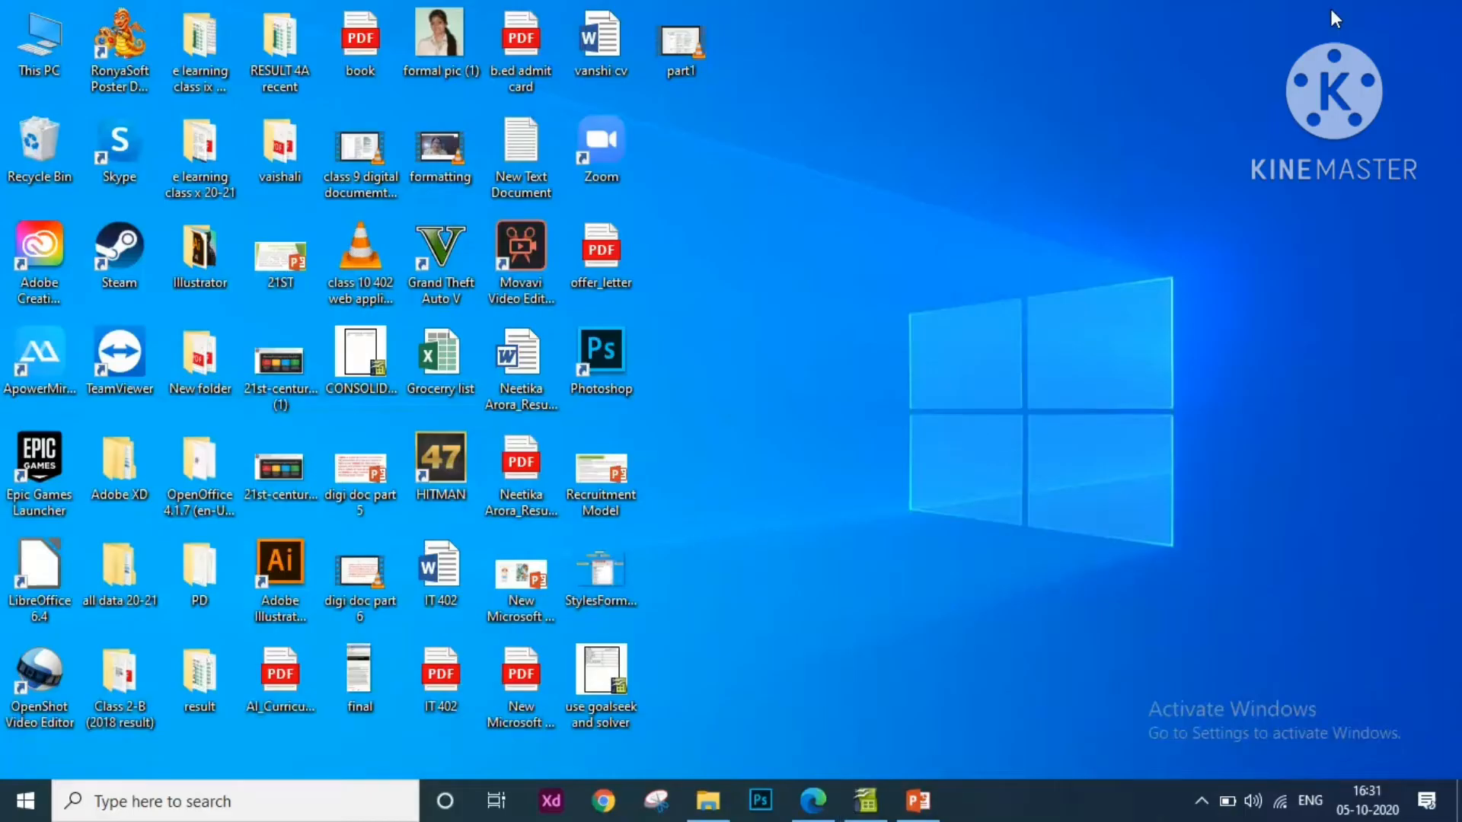
Open the desktop file "use goalseek and solver", set TIME in B3 of the goal seek sheet to 5, then save and close it
{"action": "double_click", "coordinate": [601, 685]}
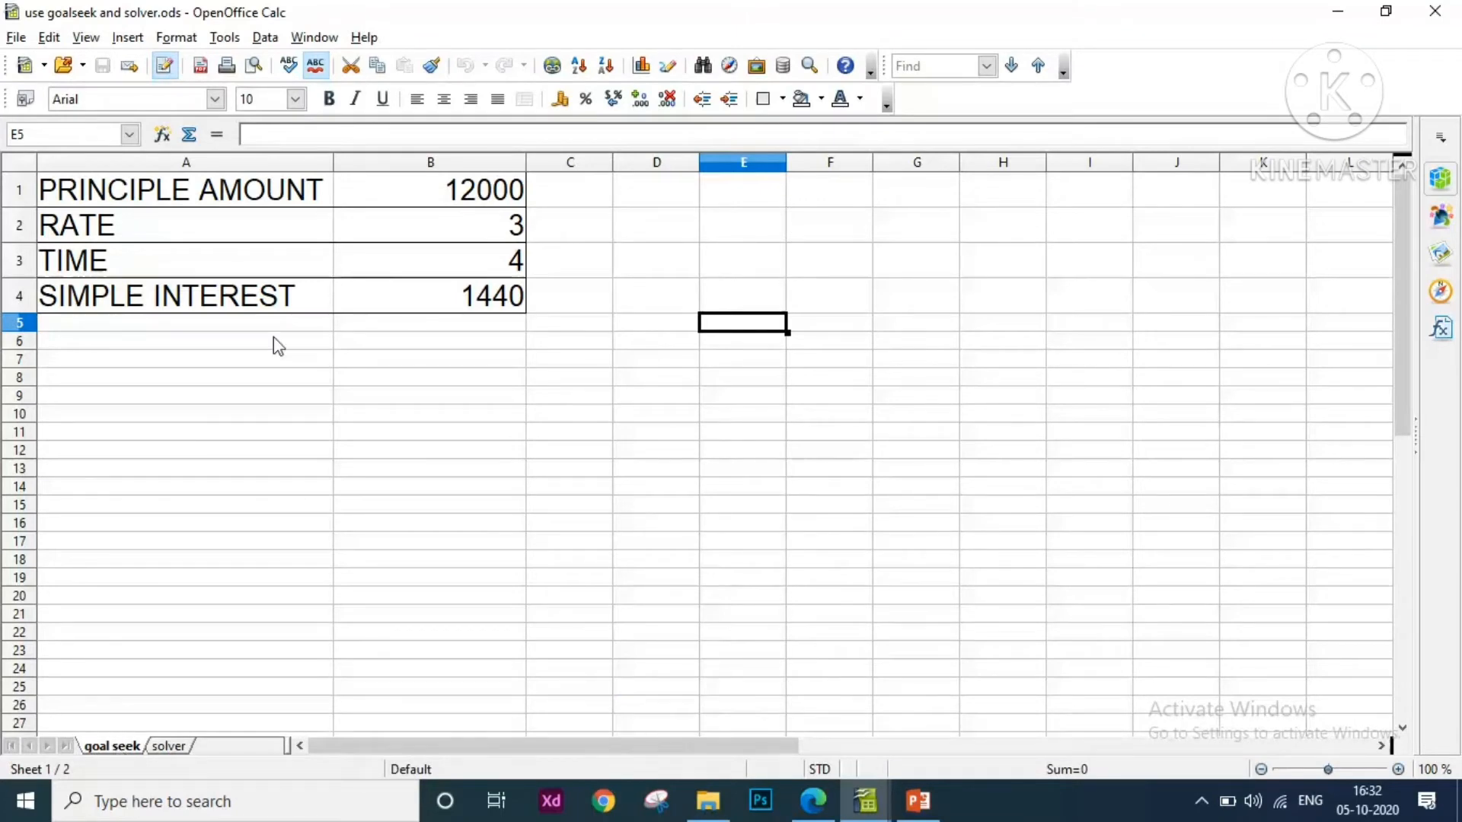
{"action": "left_click", "coordinate": [506, 268]}
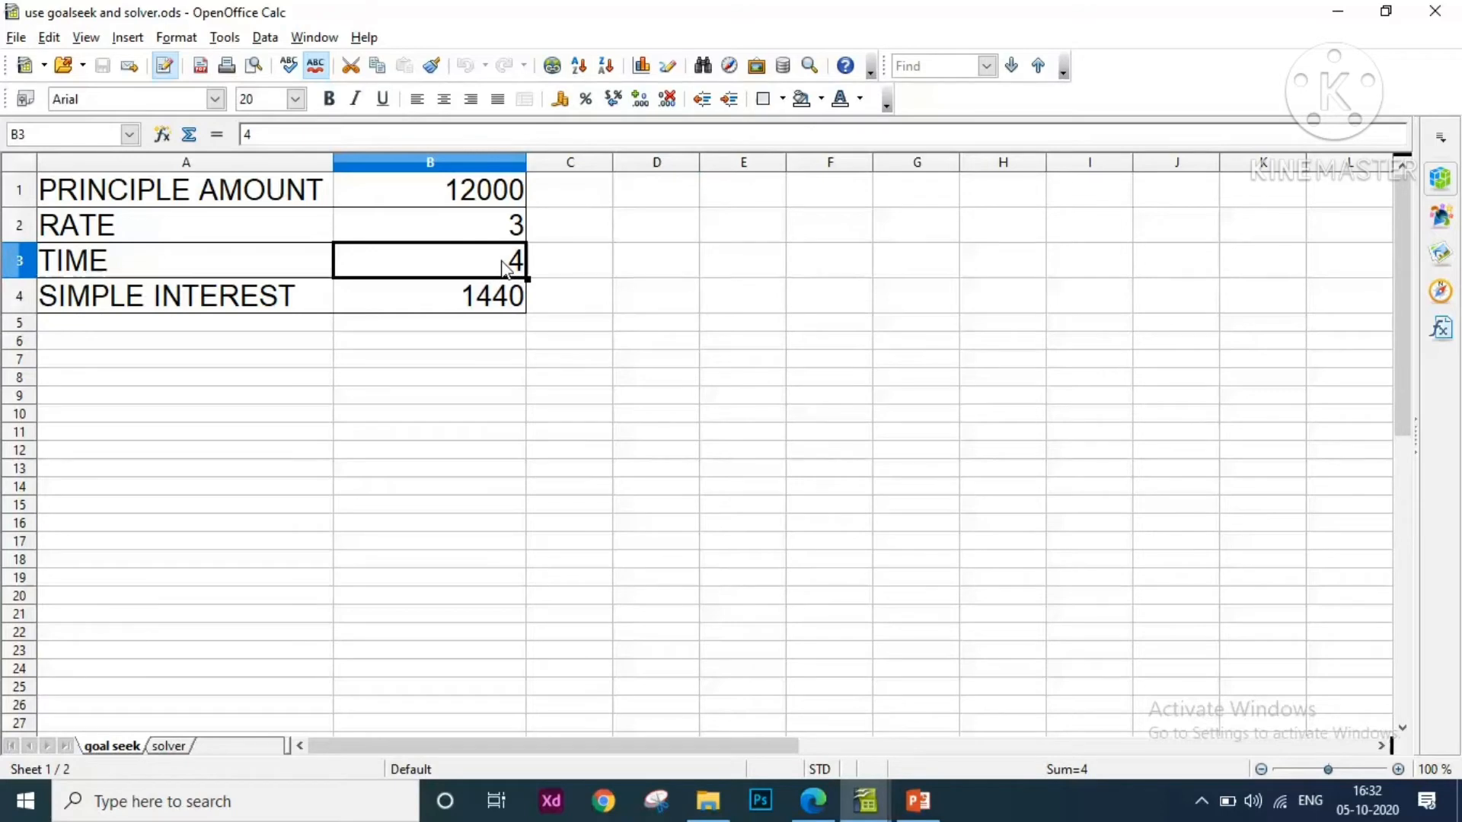
{"action": "type", "text": "5"}
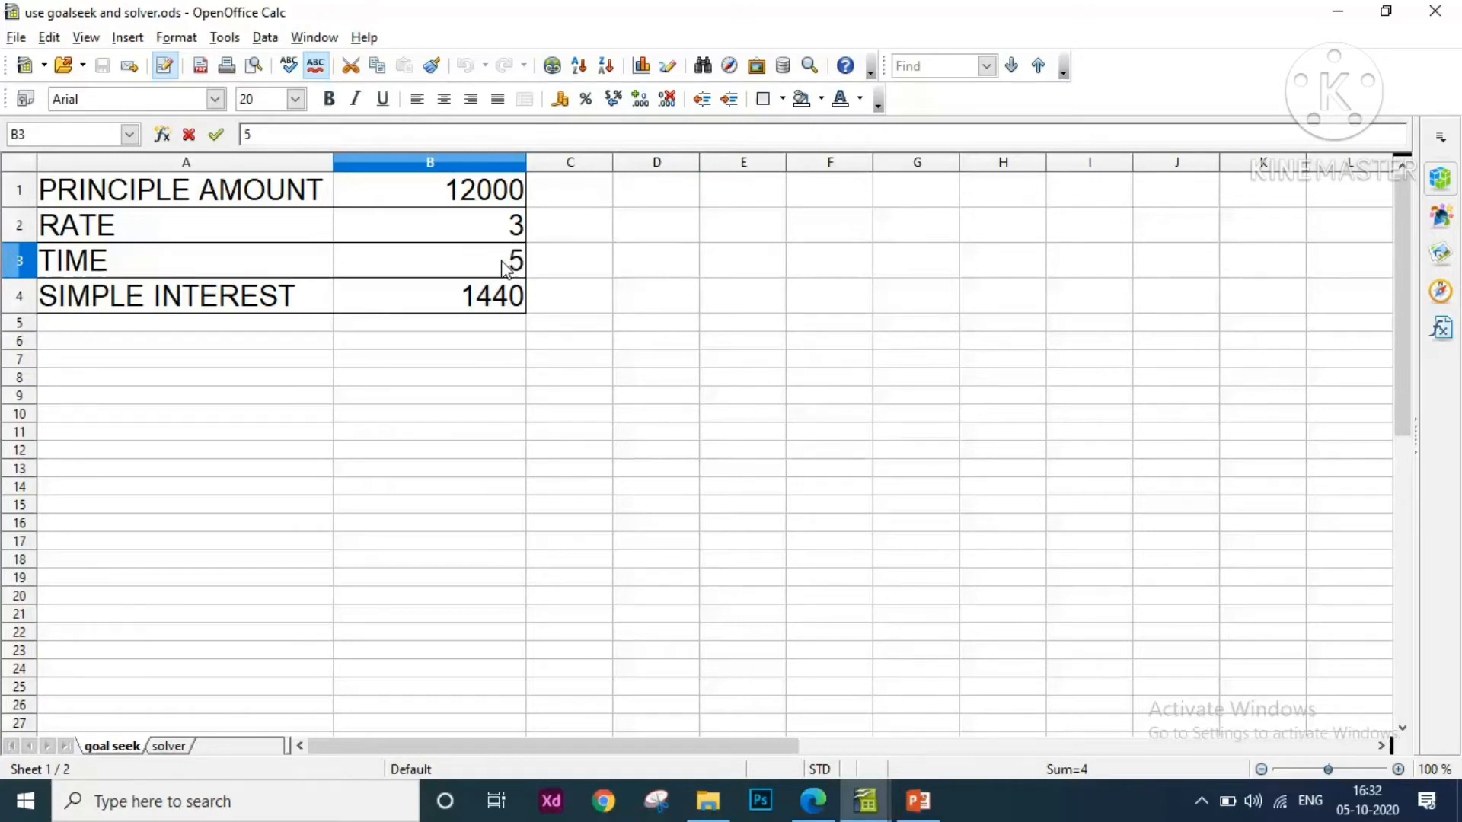
{"action": "key", "text": "Return"}
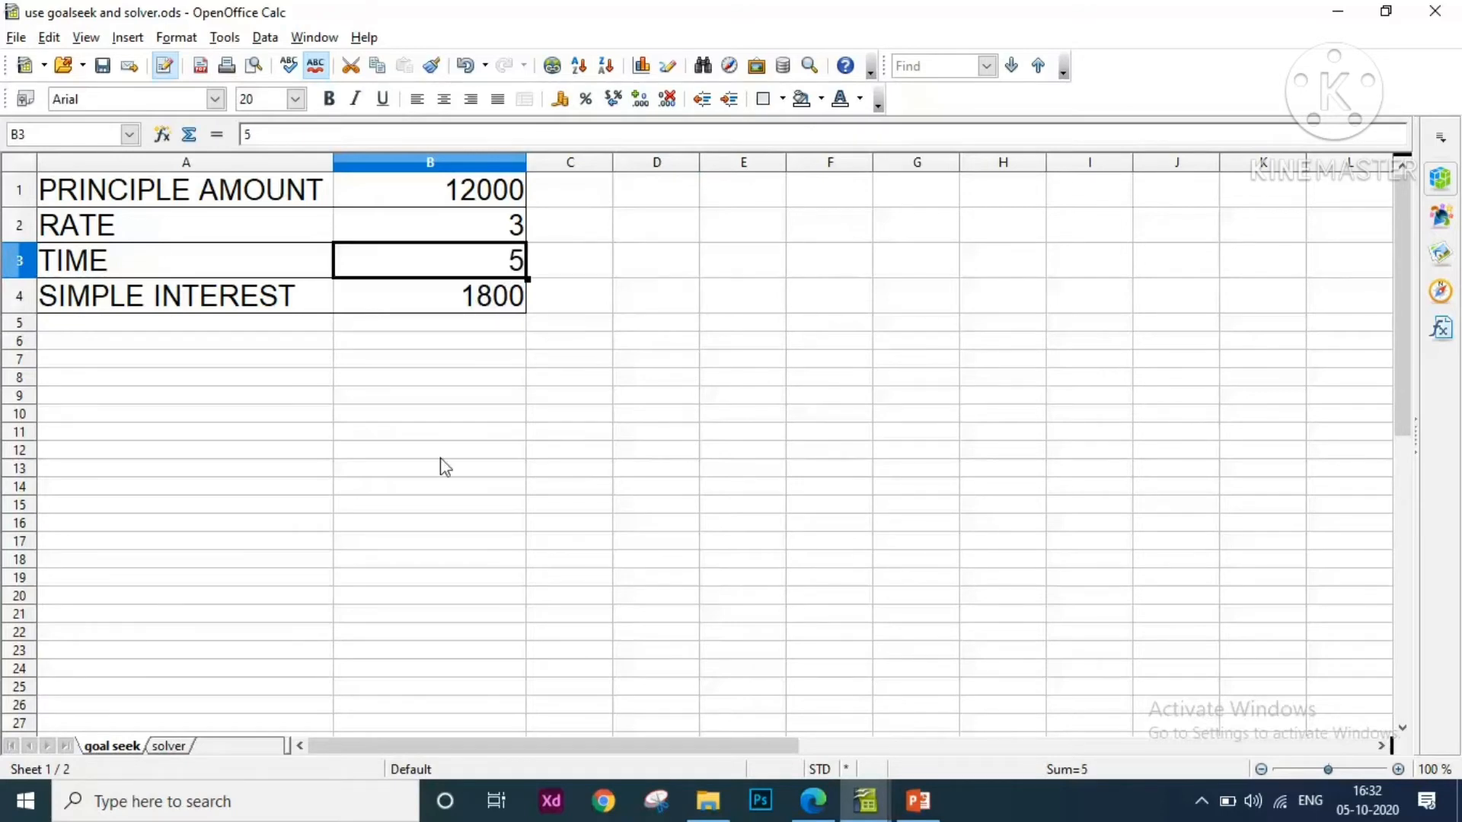
{"action": "left_click", "coordinate": [99, 66]}
{"action": "left_click", "coordinate": [1434, 17]}
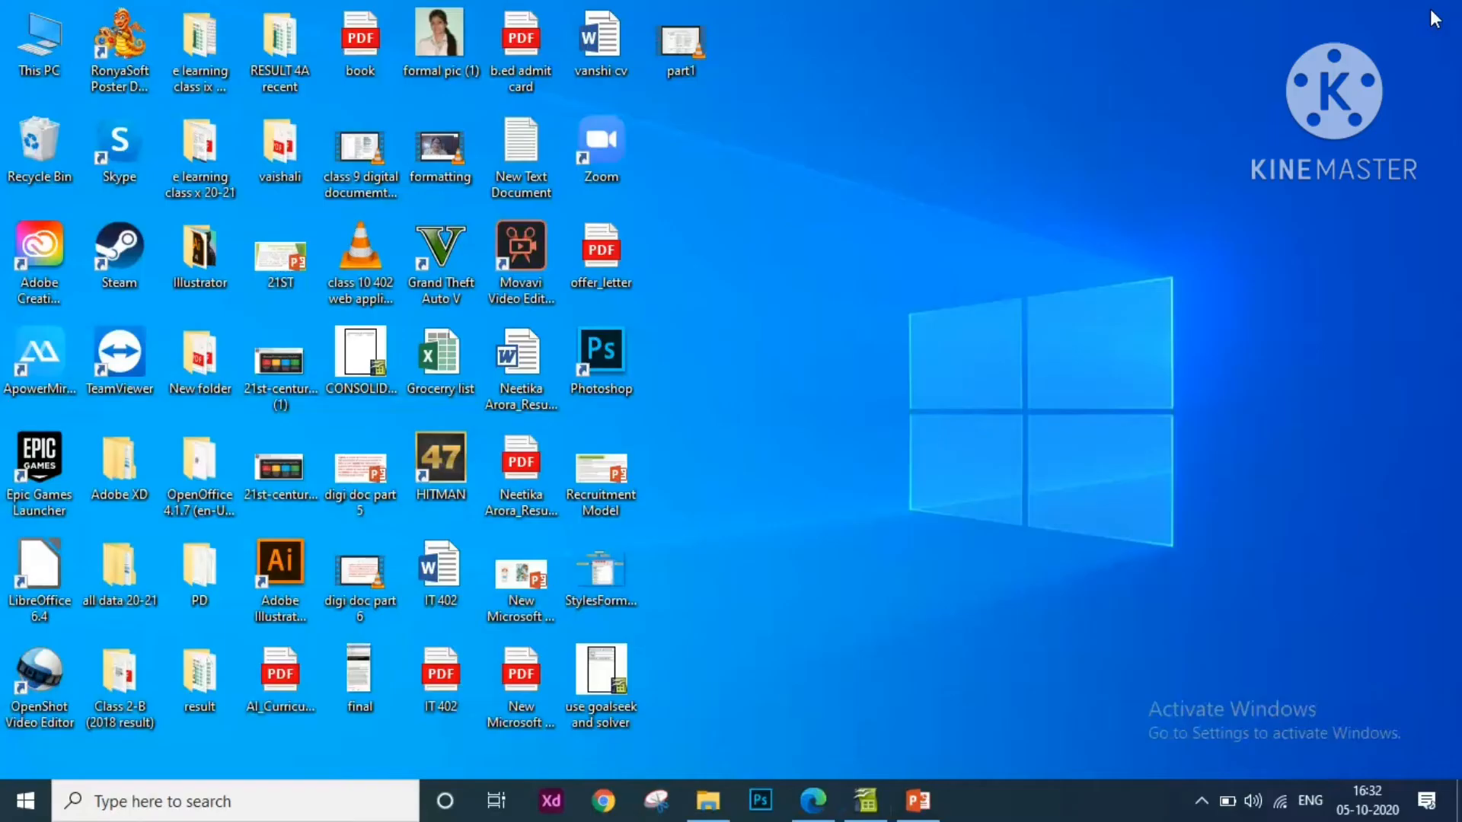
Save the Untitled 1 spreadsheet to the Desktop as "stufile" in ODF Spreadsheet format
{"action": "mouse_move", "coordinate": [866, 799]}
{"action": "left_click", "coordinate": [865, 763]}
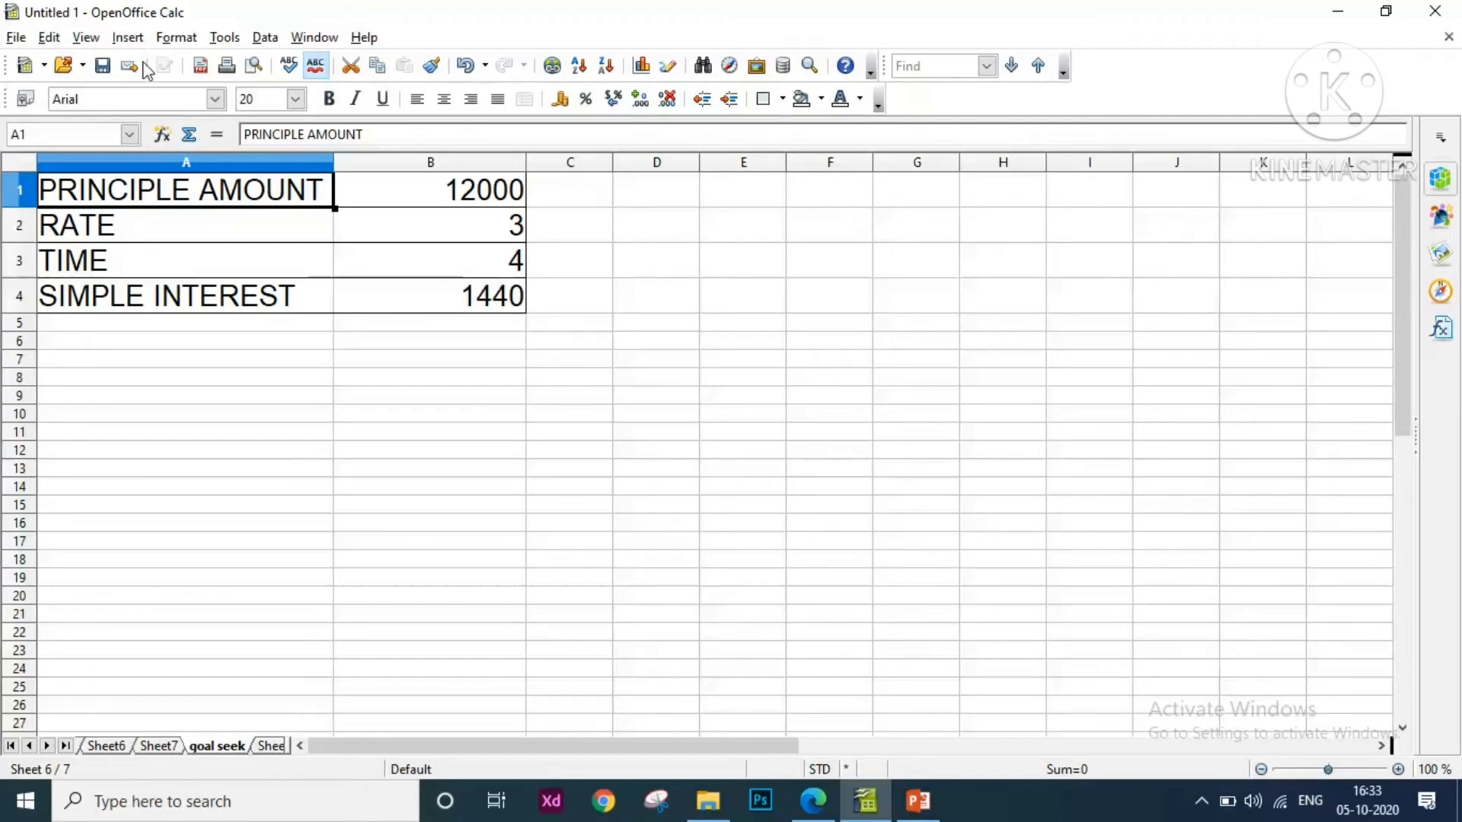
{"action": "left_click", "coordinate": [102, 66]}
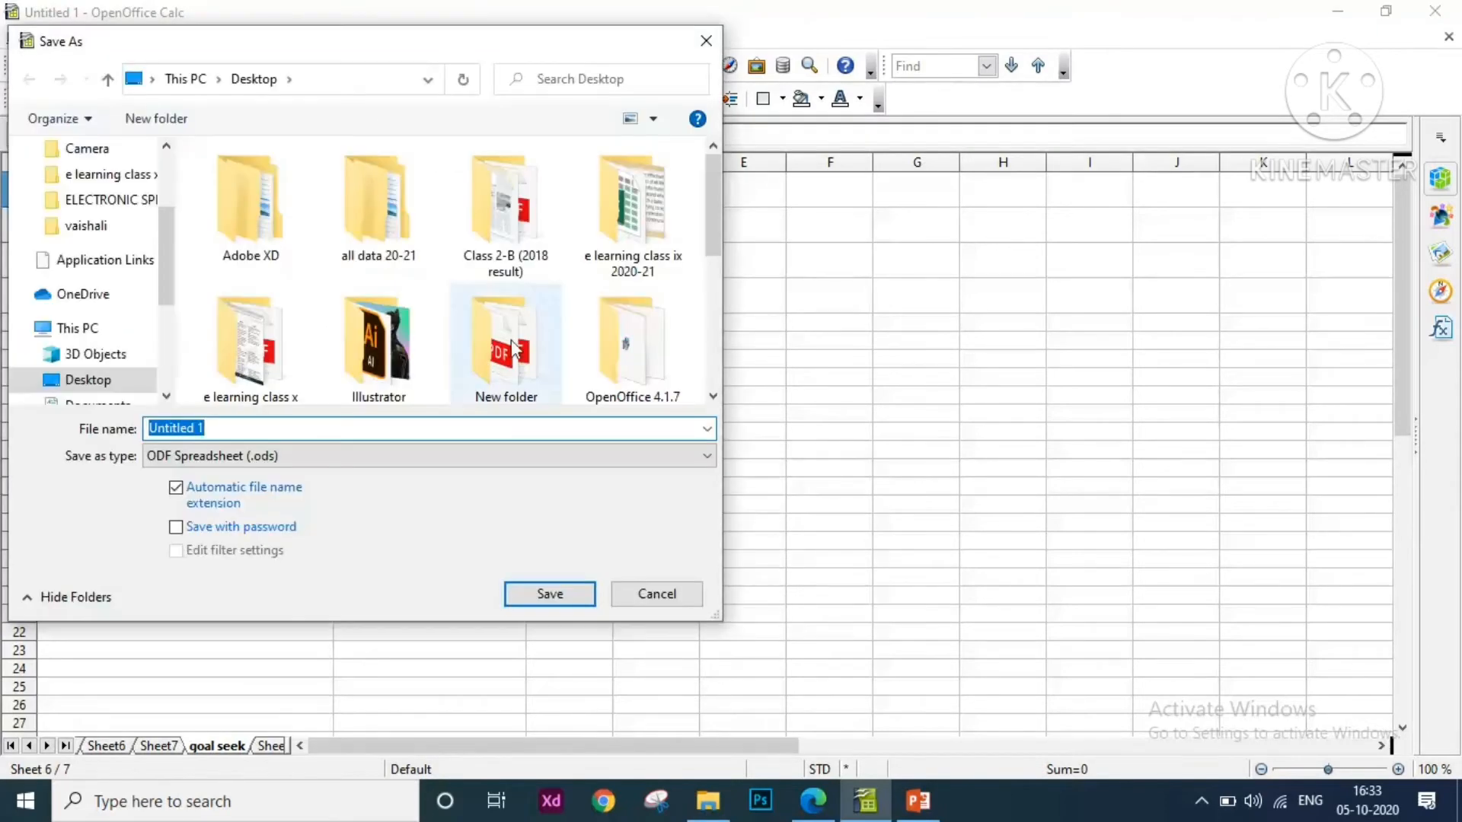
{"action": "left_click", "coordinate": [392, 422]}
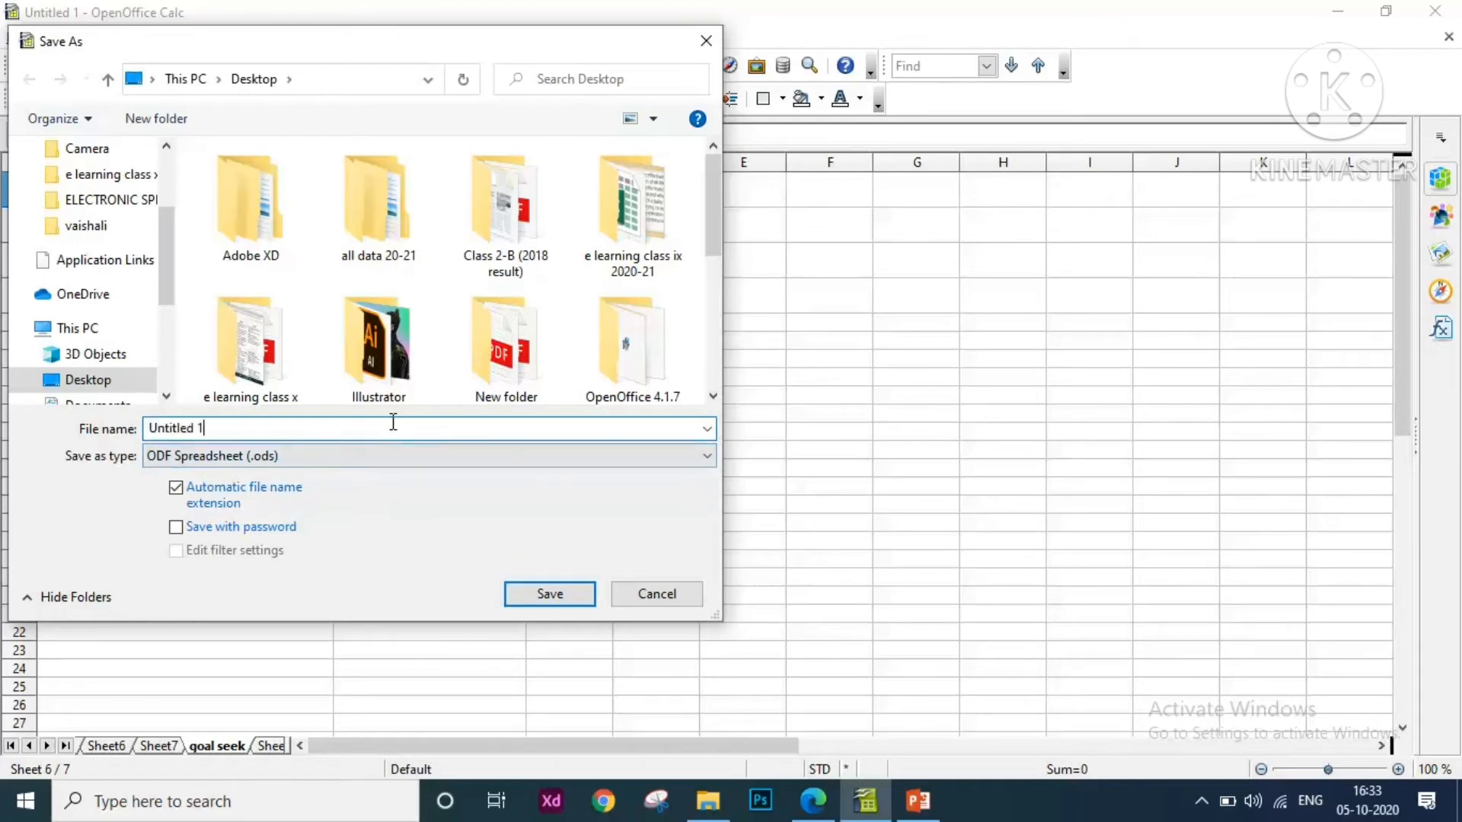
{"action": "key", "text": "BackSpace"}
{"action": "key", "text": "BackSpace"}
{"action": "key", "text": "BackSpace"}
{"action": "key", "text": "BackSpace"}
{"action": "key", "text": "BackSpace"}
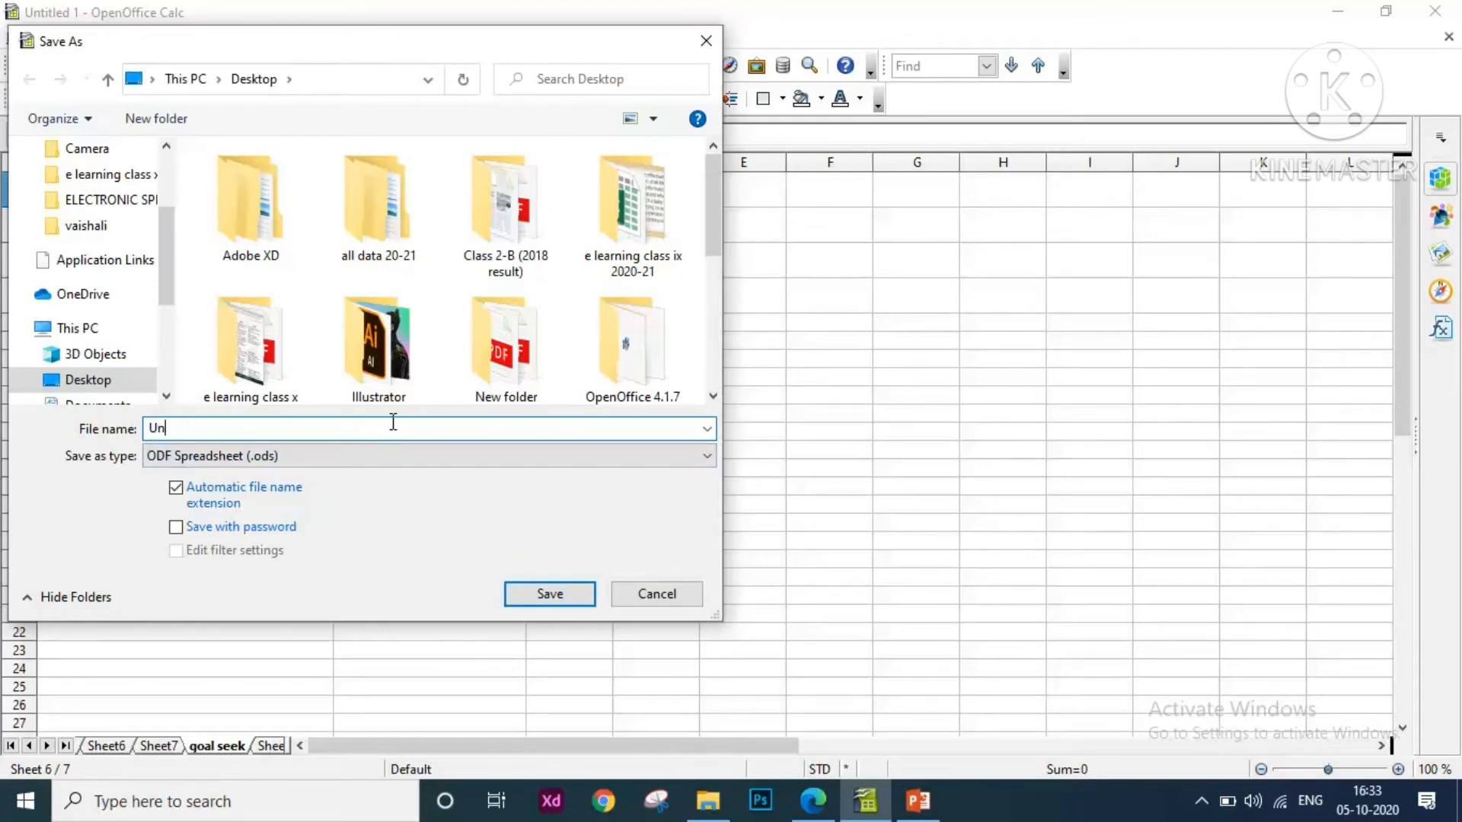
{"action": "key", "text": "BackSpace"}
{"action": "key", "text": "BackSpace"}
{"action": "type", "text": "st"}
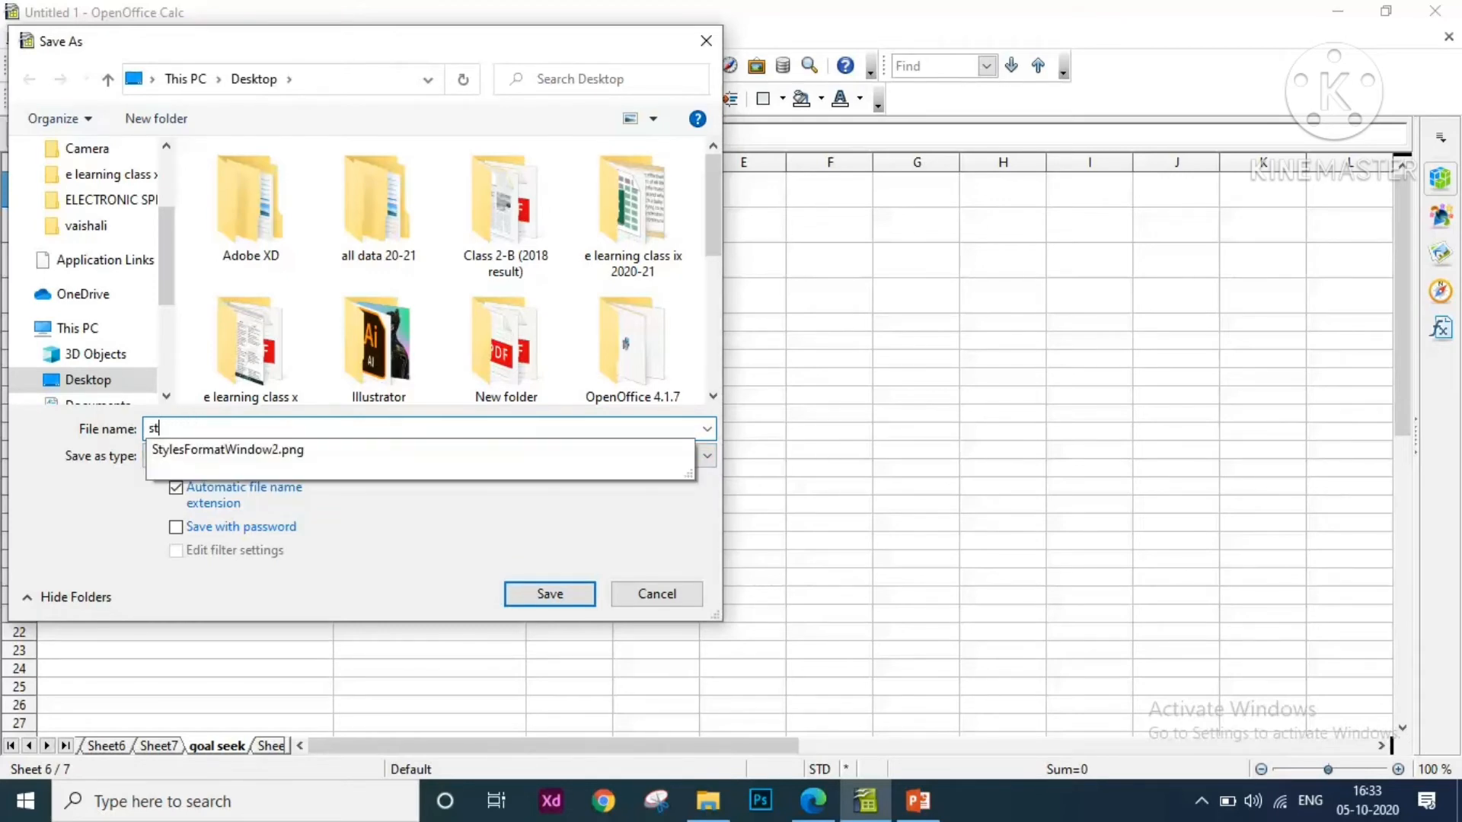
{"action": "type", "text": "ufile"}
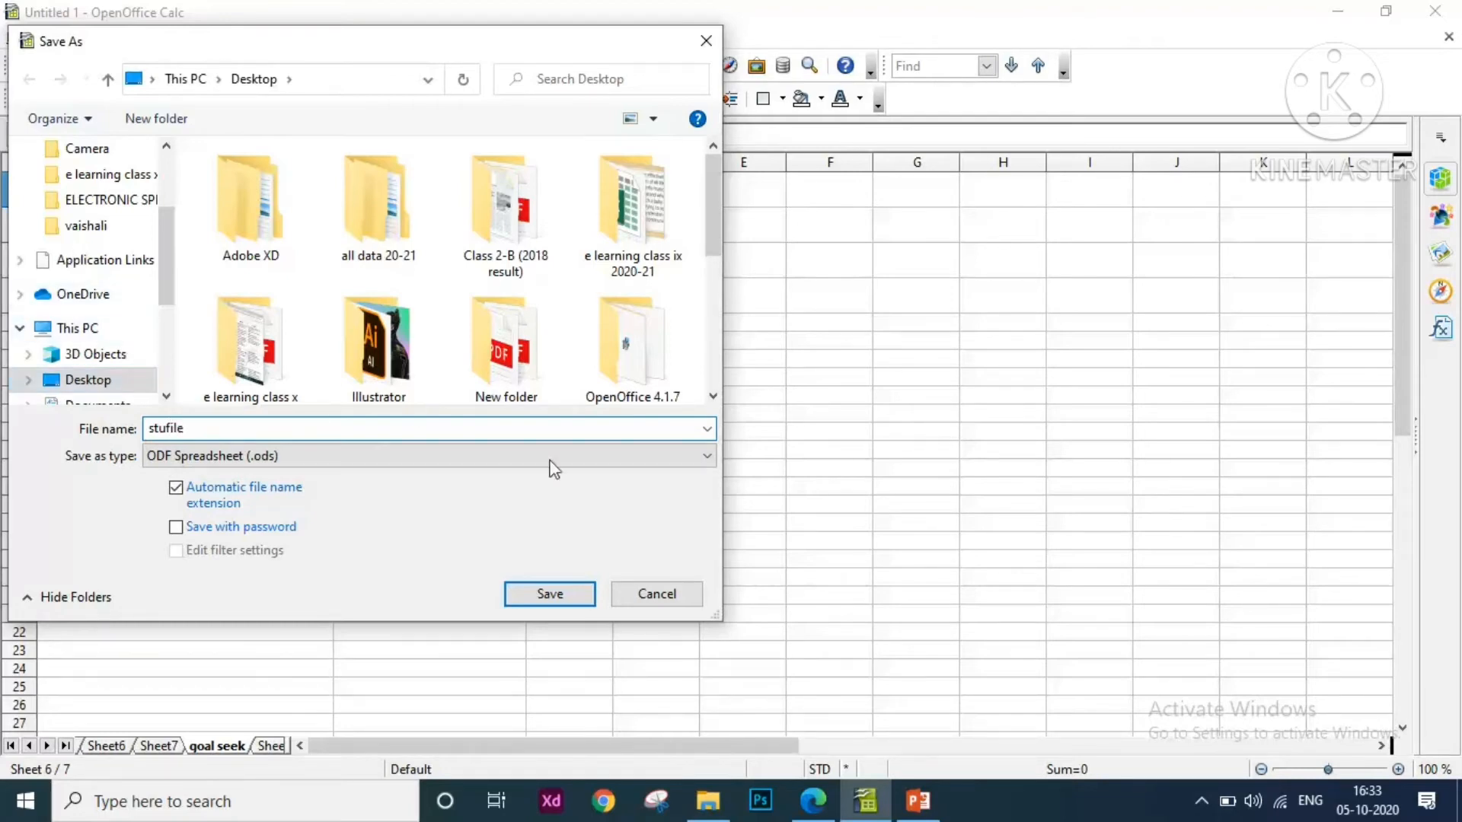
{"action": "left_click", "coordinate": [549, 594]}
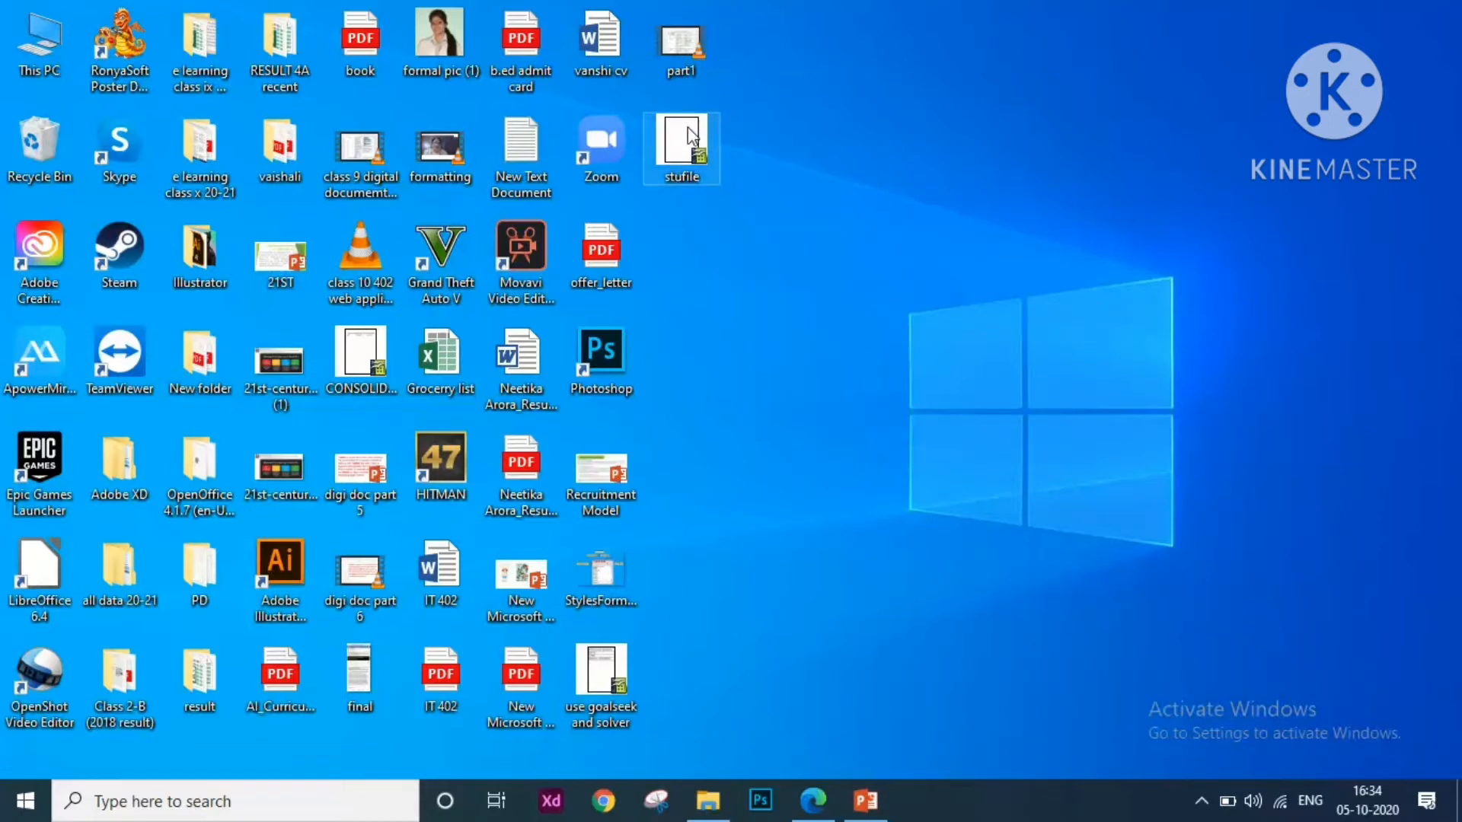
Reopen stufile from the desktop, updating all its links to other files
{"action": "double_click", "coordinate": [689, 136]}
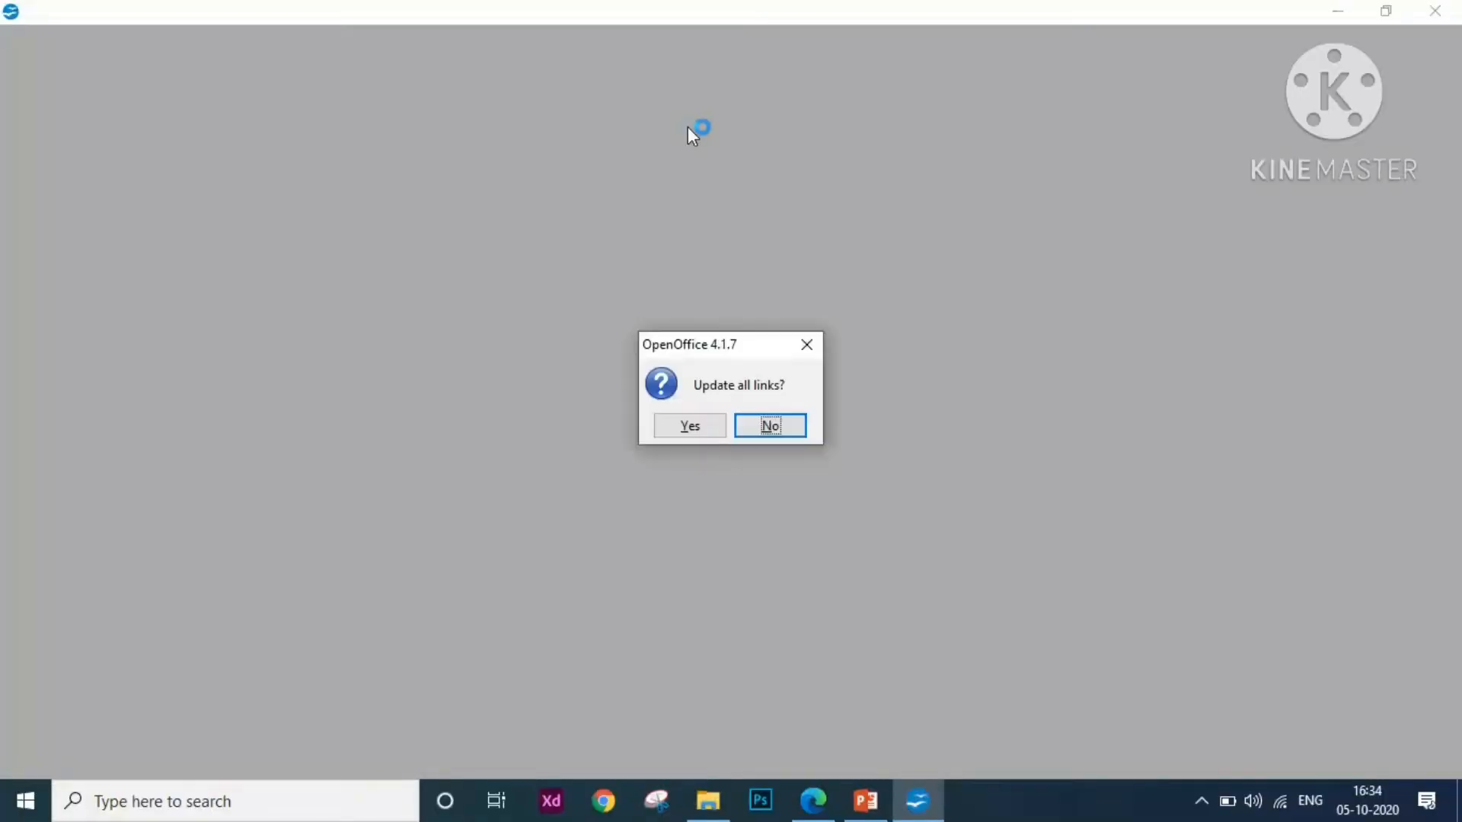
{"action": "left_click", "coordinate": [692, 425]}
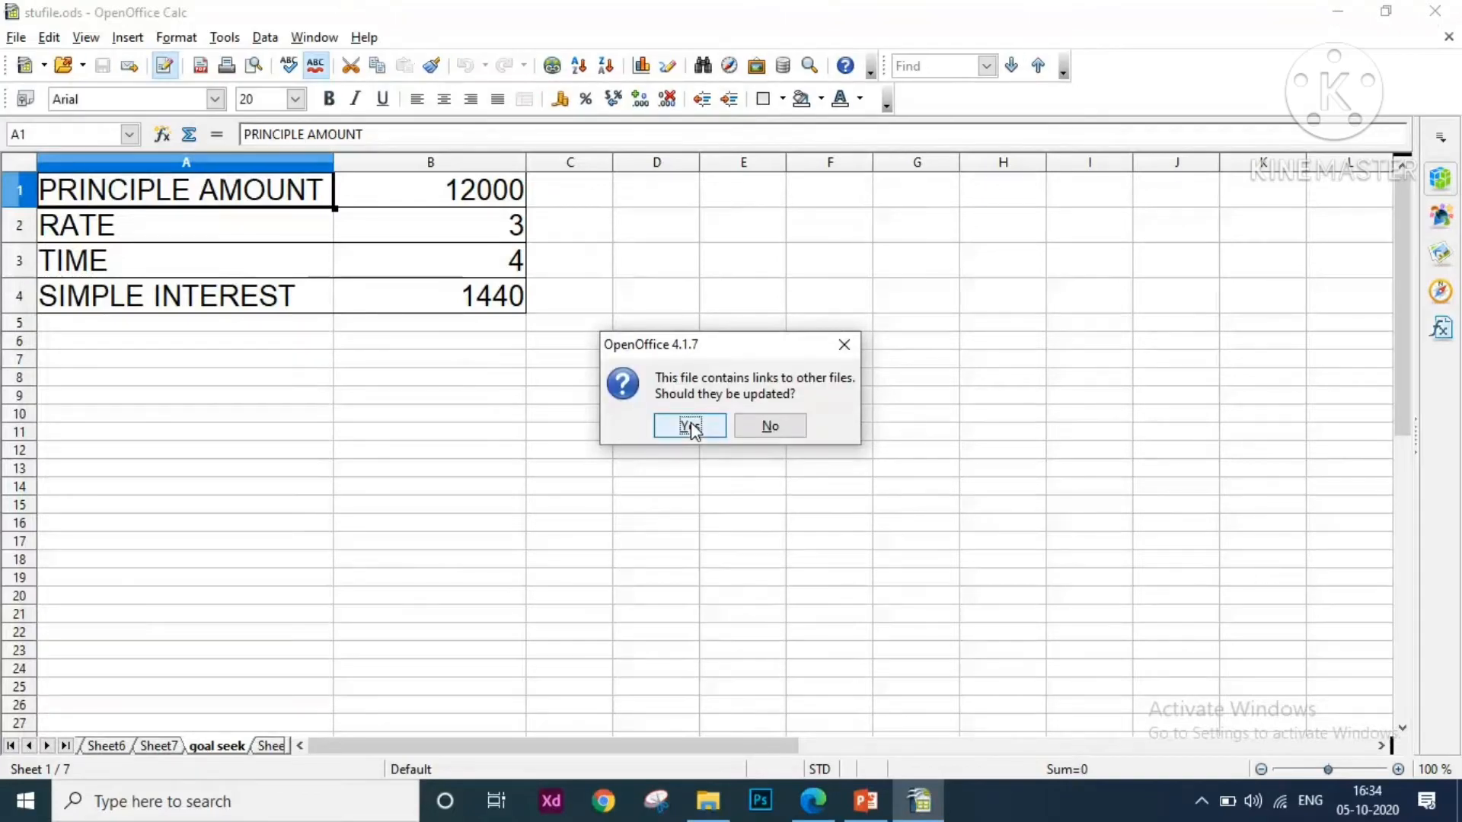
{"action": "left_click", "coordinate": [690, 425]}
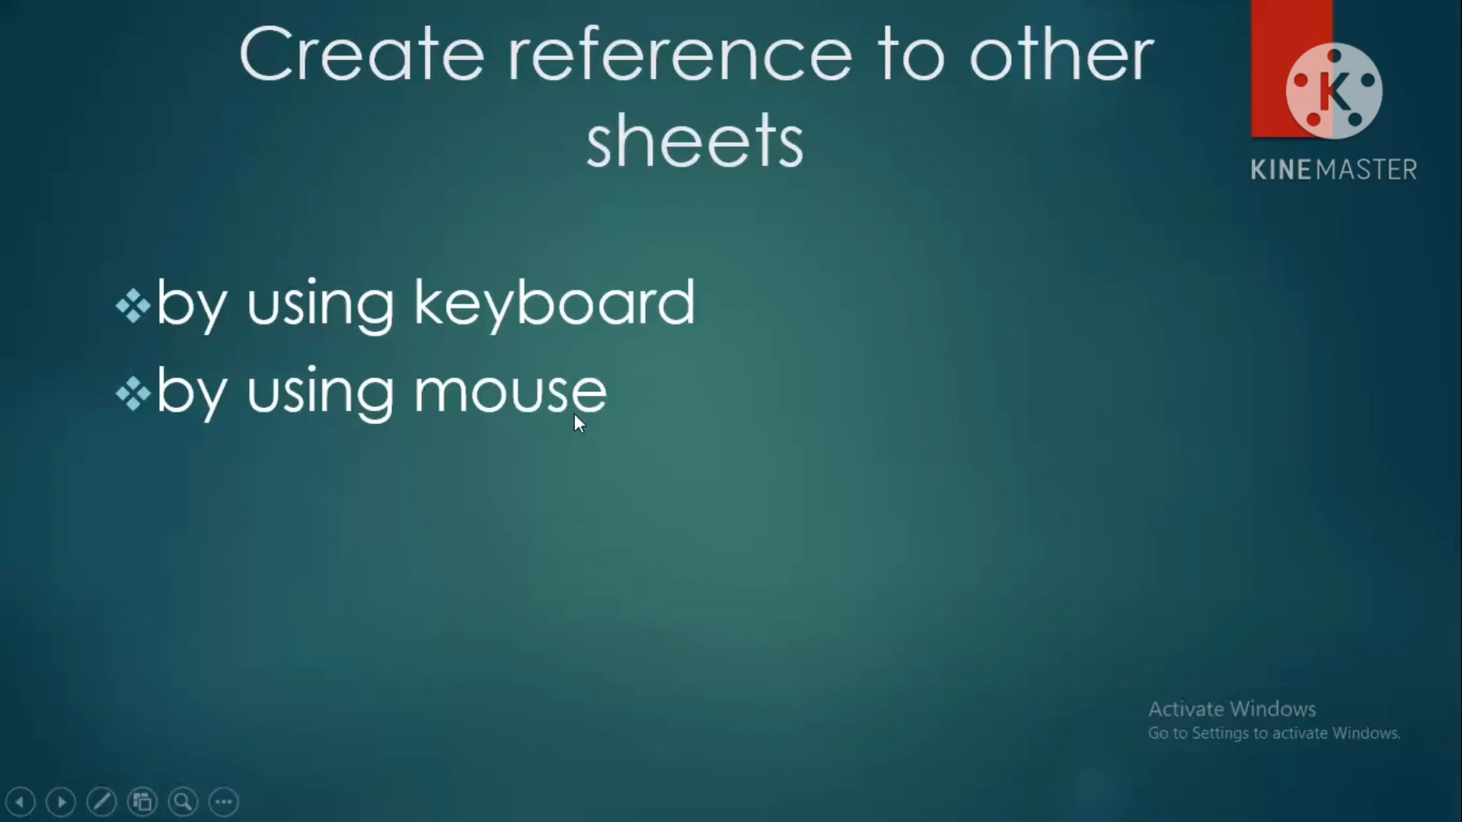
End the slide show, switch to stufile in OpenOffice Calc, and look over Sheet3 and the TIME cell on the goal seek sheet
{"action": "key", "text": "Escape"}
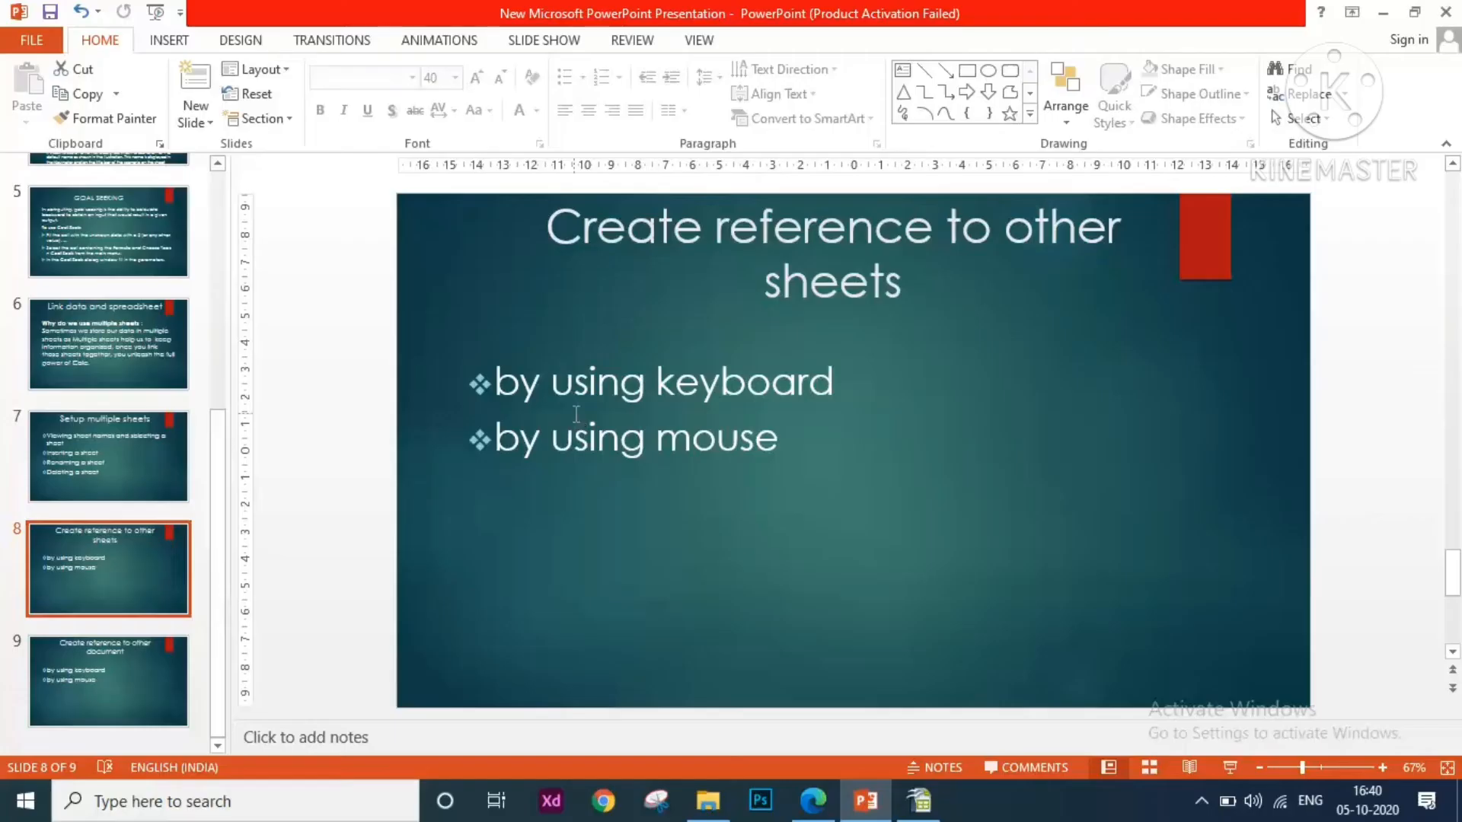
{"action": "left_click", "coordinate": [919, 801]}
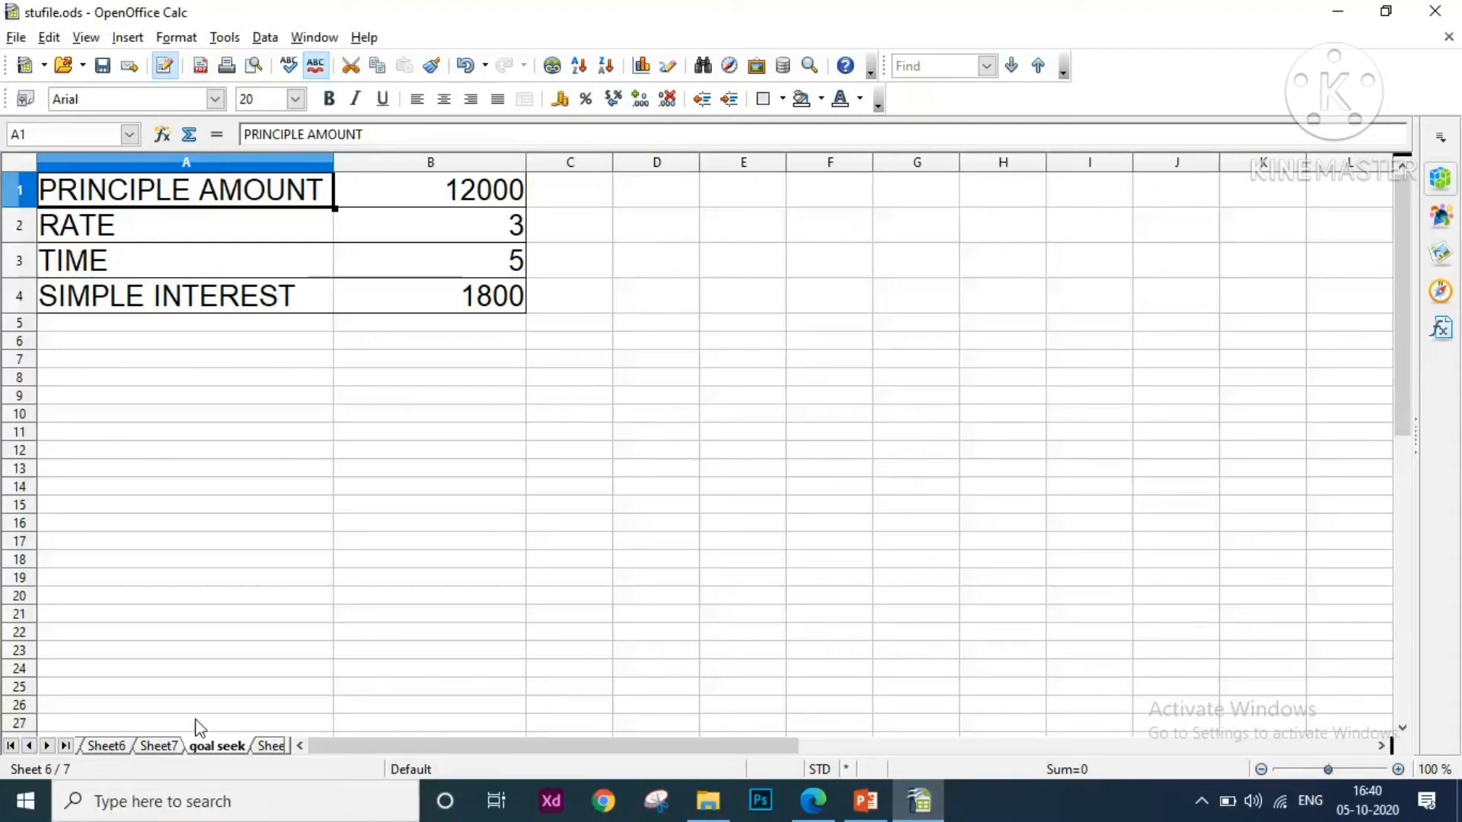
{"action": "left_click", "coordinate": [271, 746]}
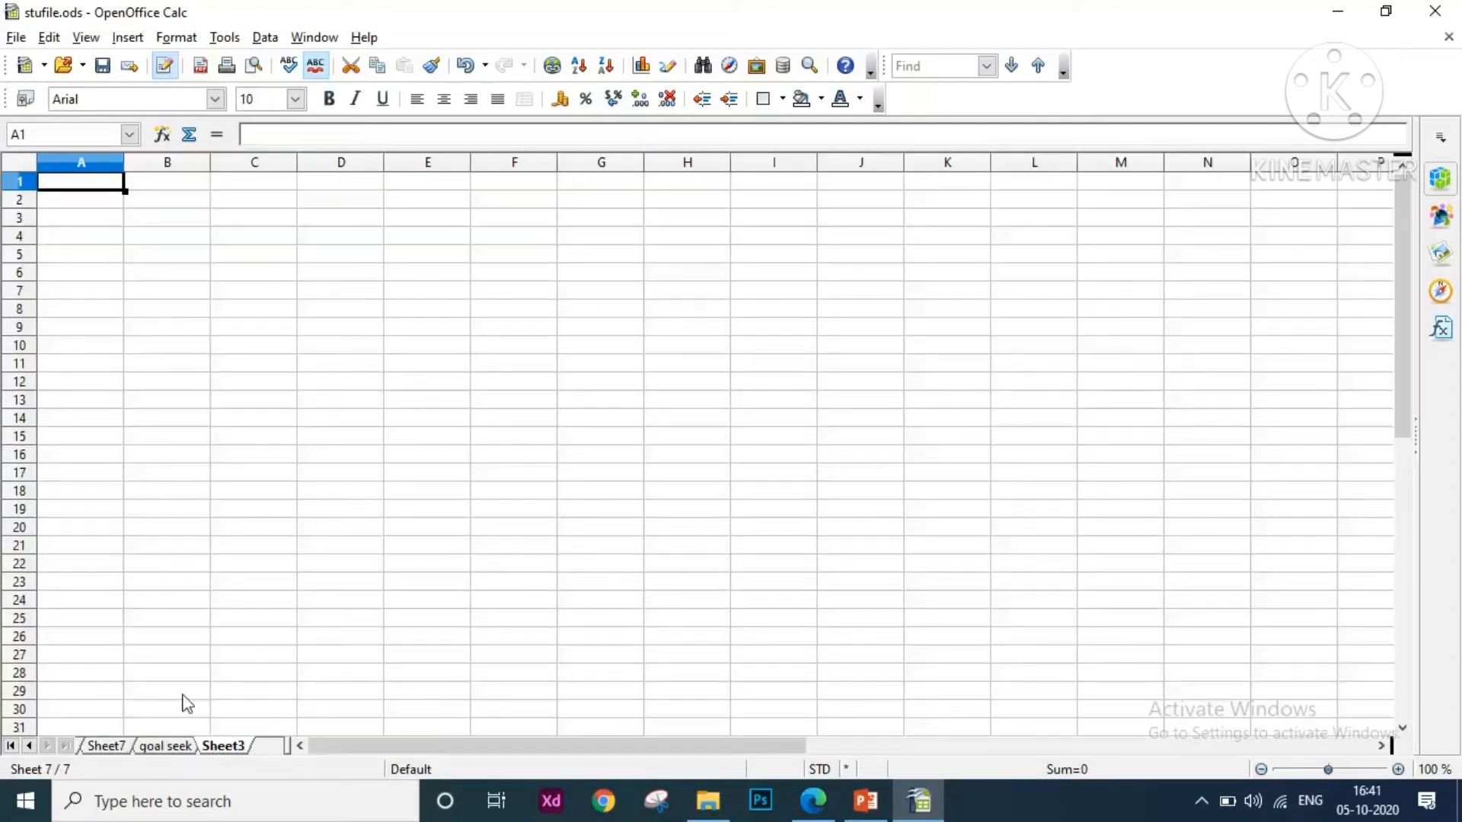
{"action": "left_click", "coordinate": [242, 245]}
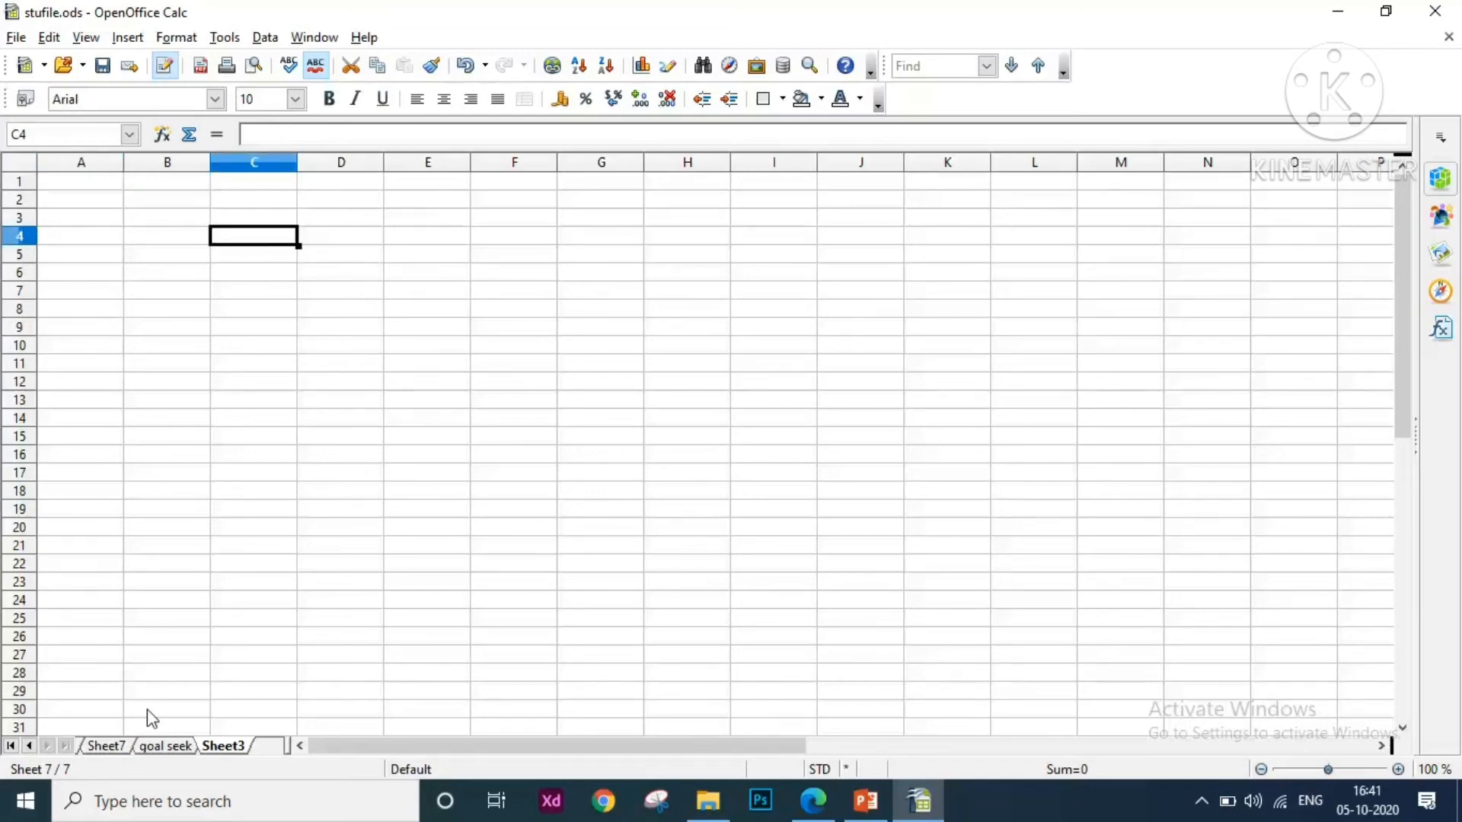
{"action": "left_click", "coordinate": [166, 746]}
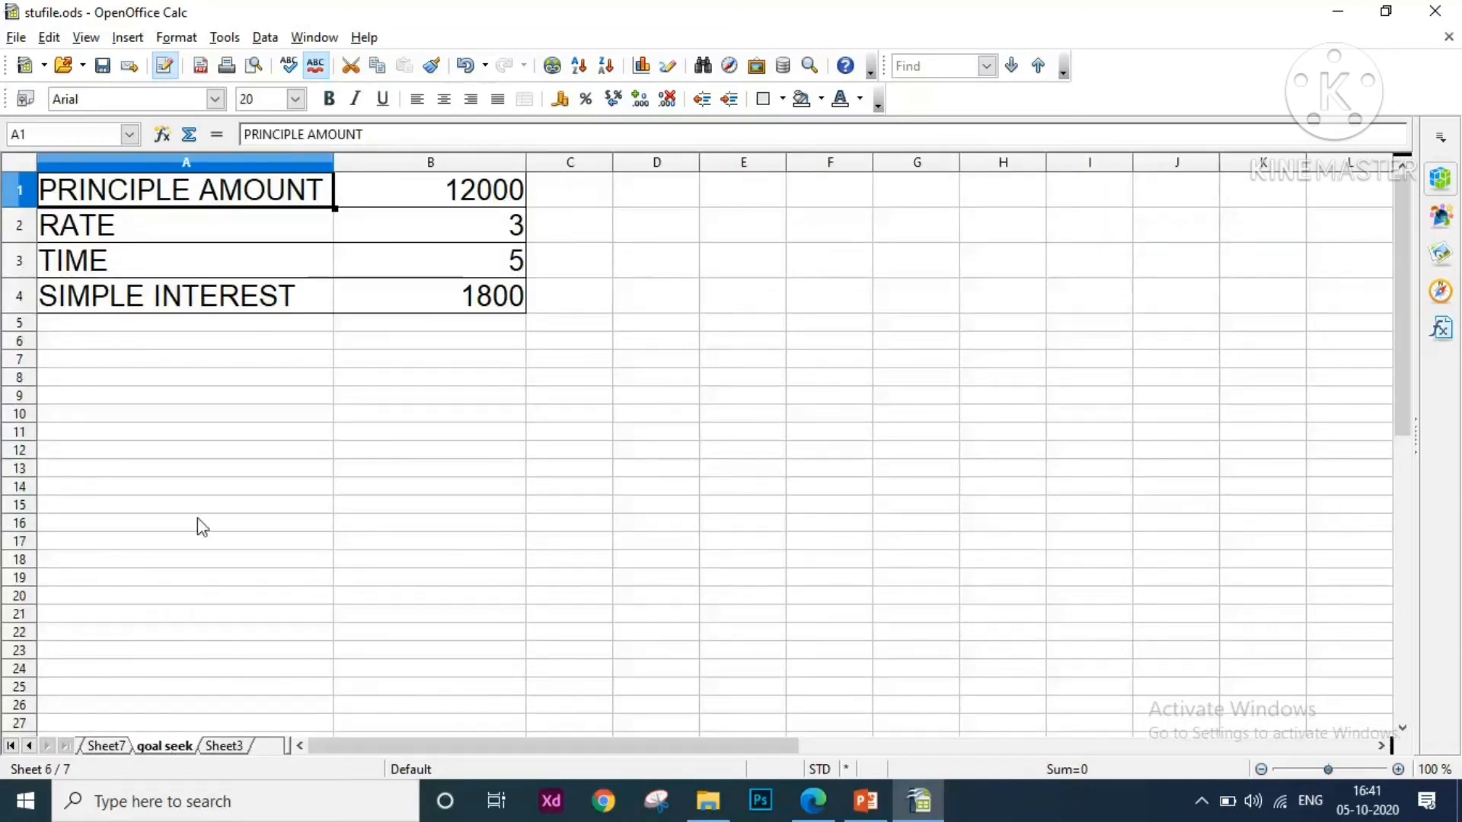
{"action": "left_click", "coordinate": [461, 259]}
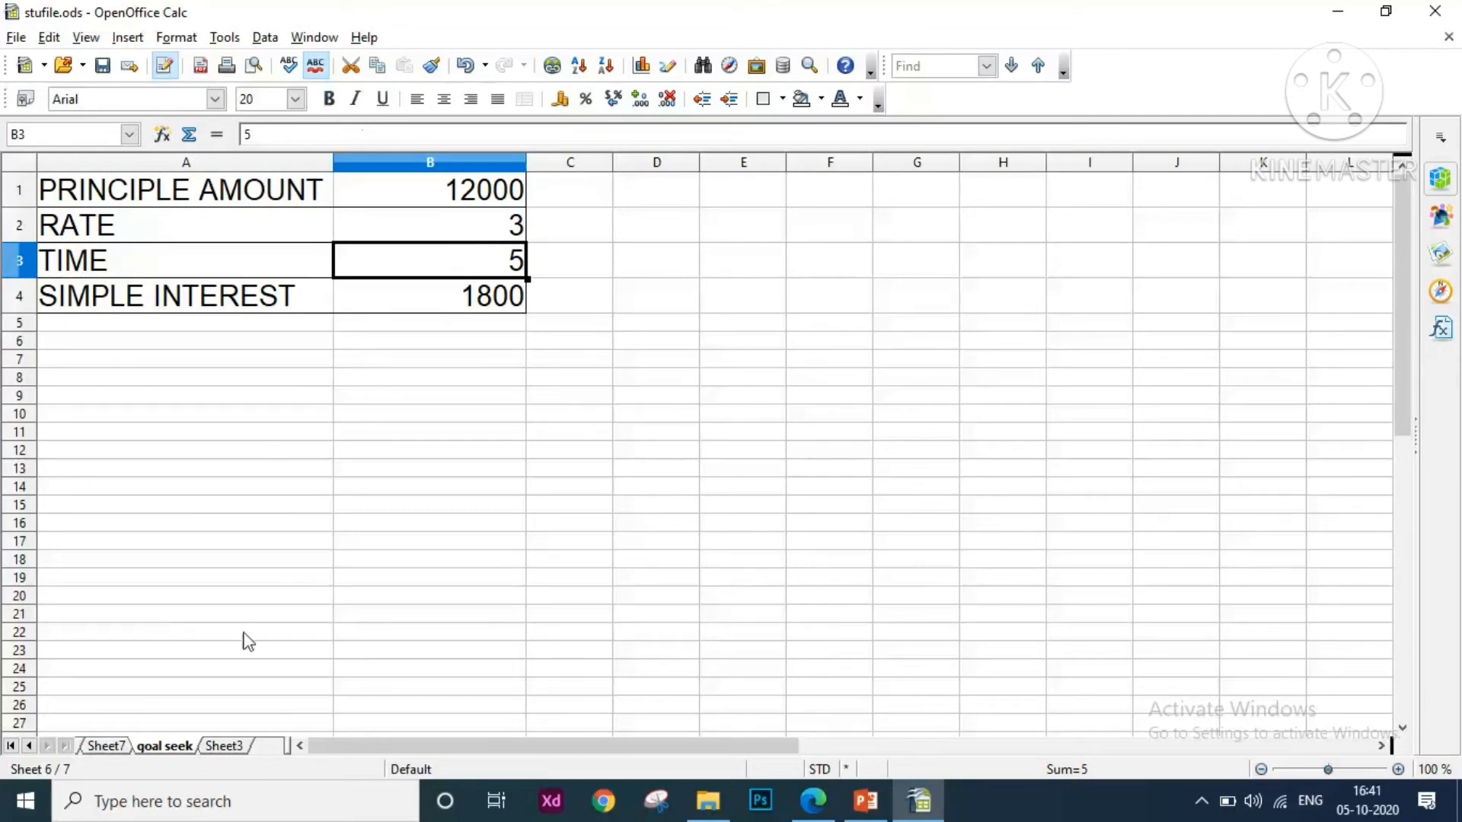
In Sheet3 cell D7, create a reference to the TIME cell B3 of the goal seek sheet by picking that cell
{"action": "left_click", "coordinate": [242, 747]}
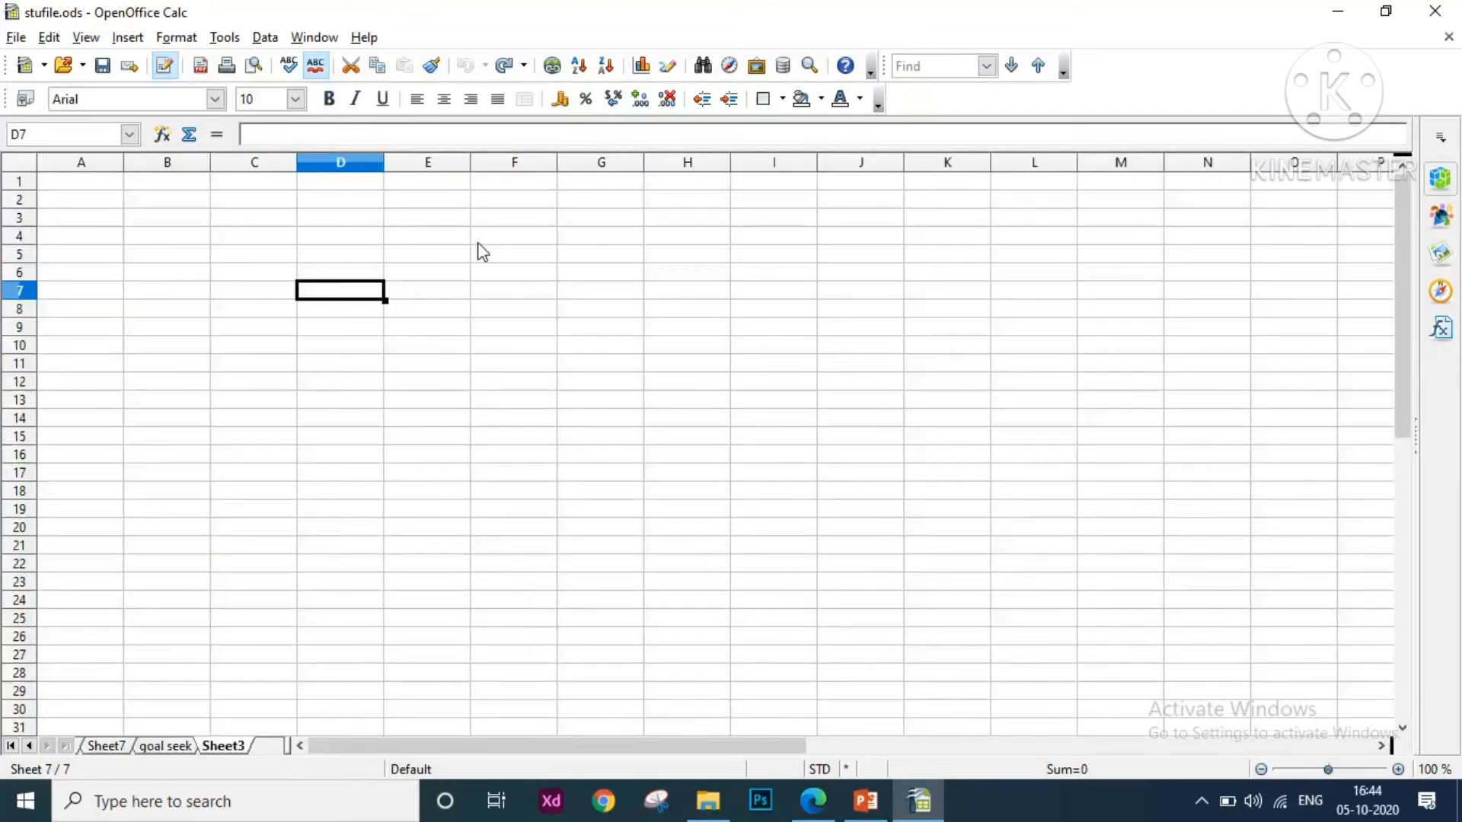
{"action": "left_click", "coordinate": [332, 137]}
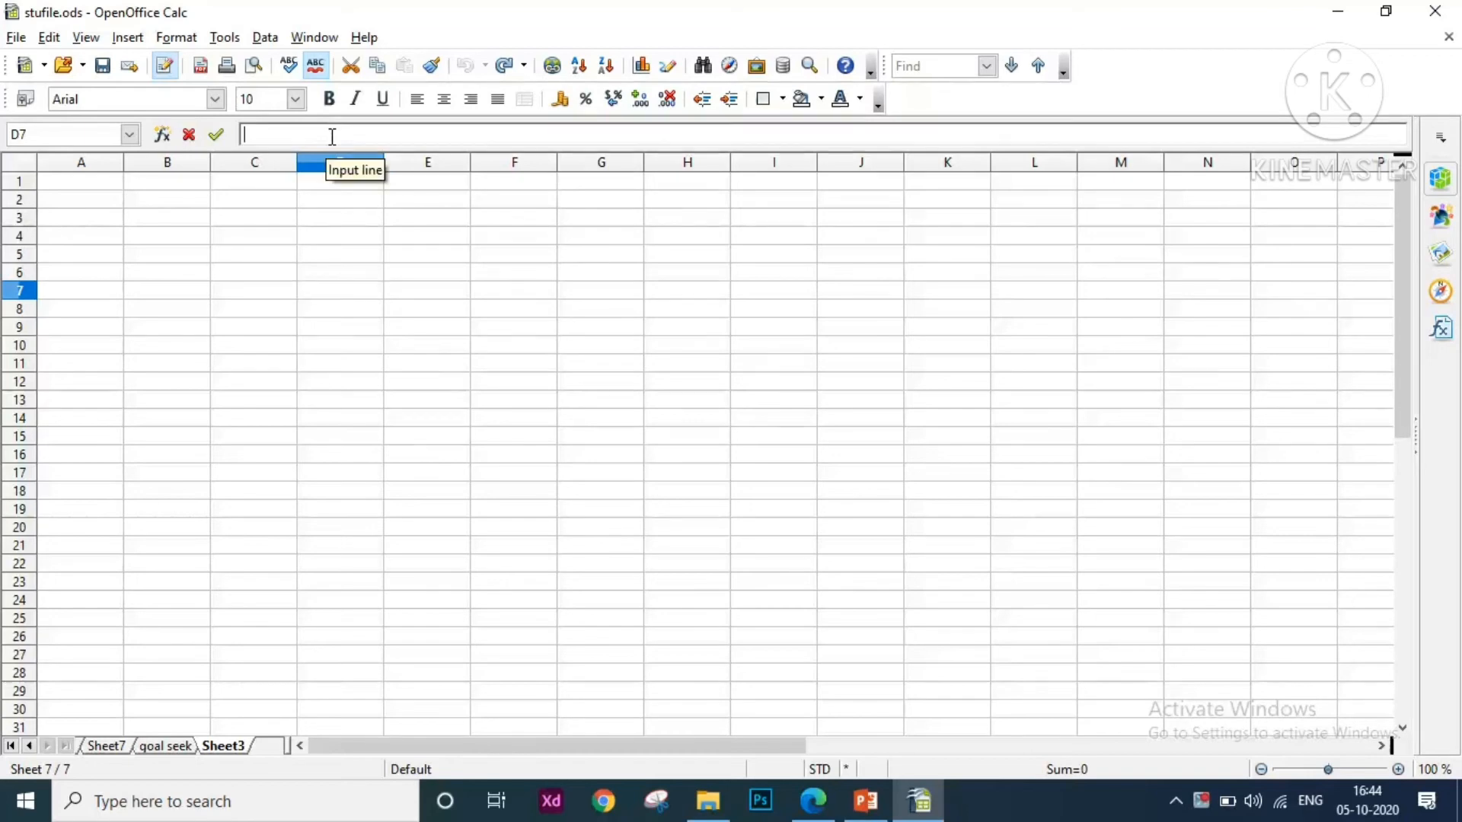
{"action": "type", "text": "="}
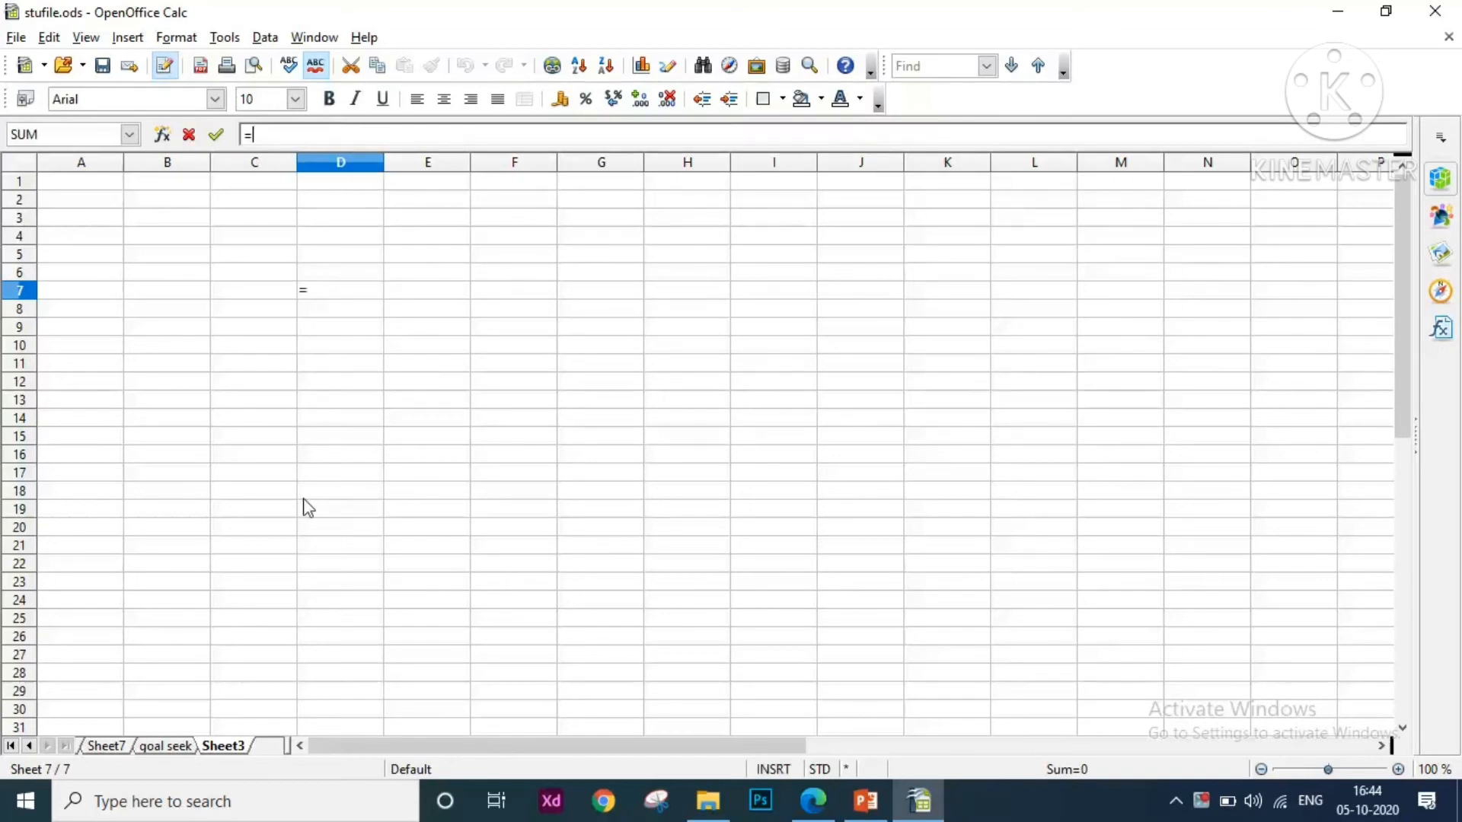
{"action": "left_click", "coordinate": [164, 746]}
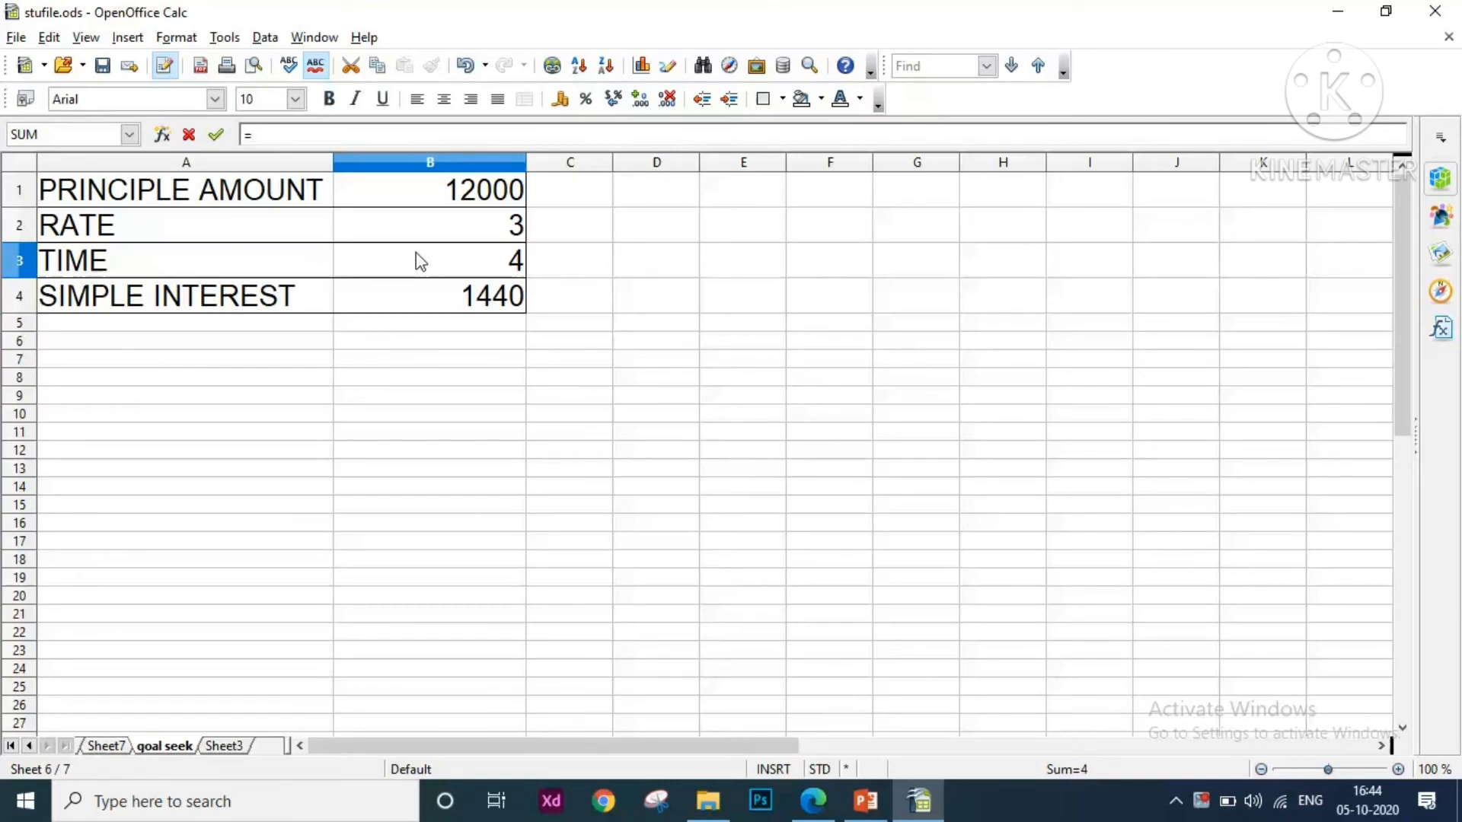
{"action": "left_click", "coordinate": [434, 271]}
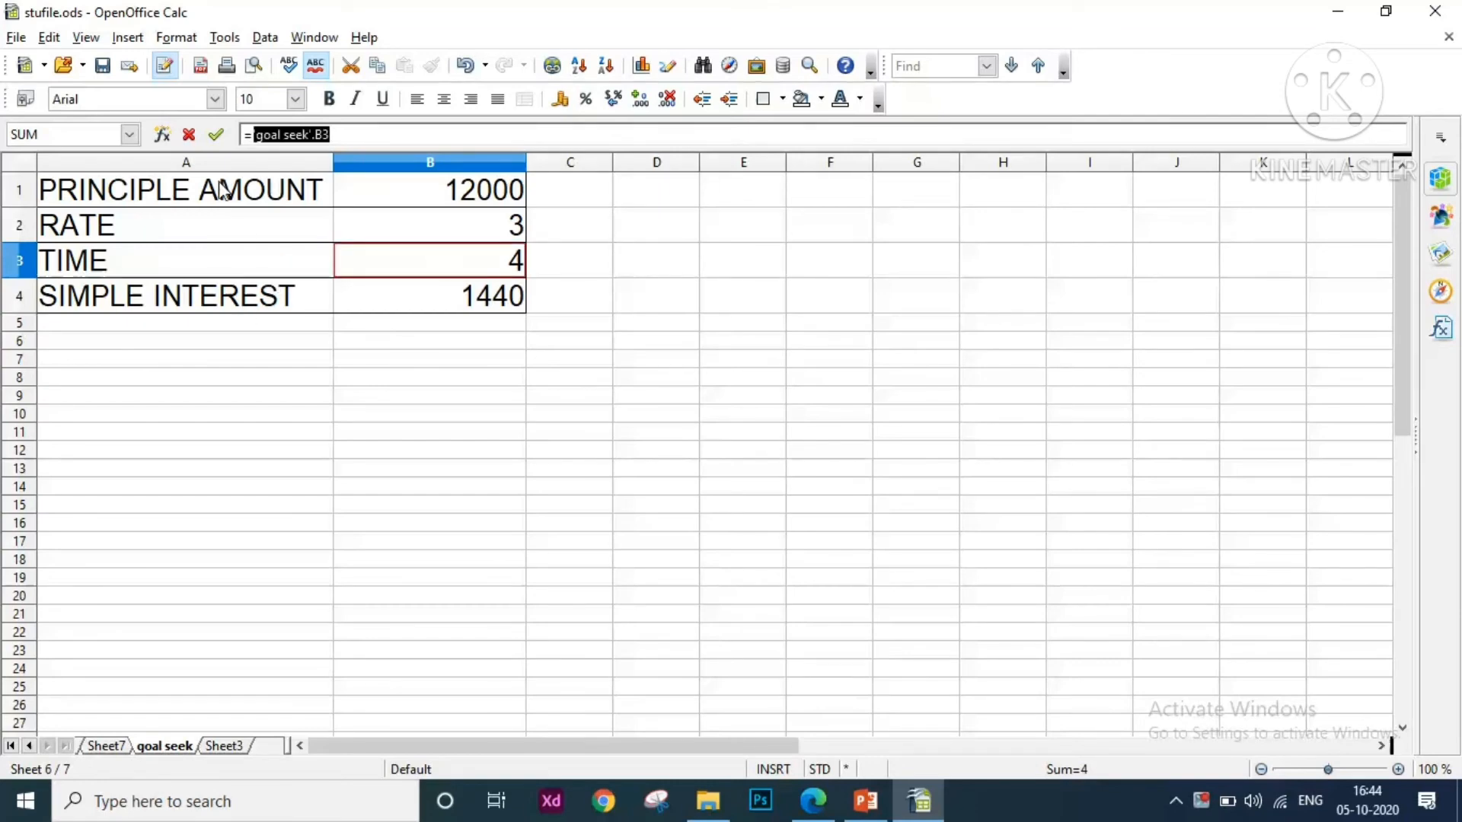
{"action": "left_click", "coordinate": [217, 135]}
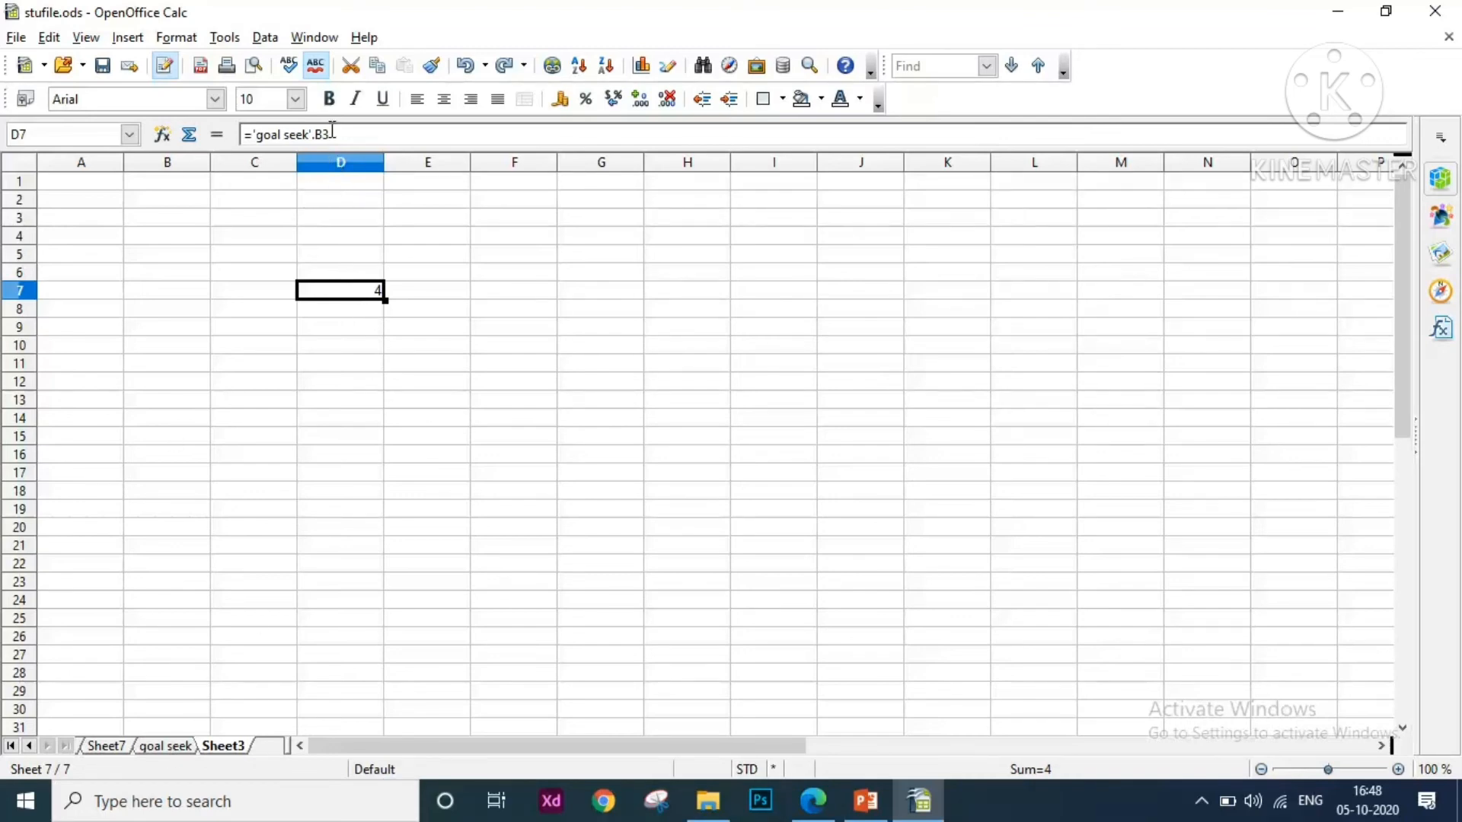
Compare Sheet3 with the goal seek sheet's source cells, then enter ='goal seek'.b4 in Sheet3 cell D8 to reference the simple interest
{"action": "left_click", "coordinate": [169, 747]}
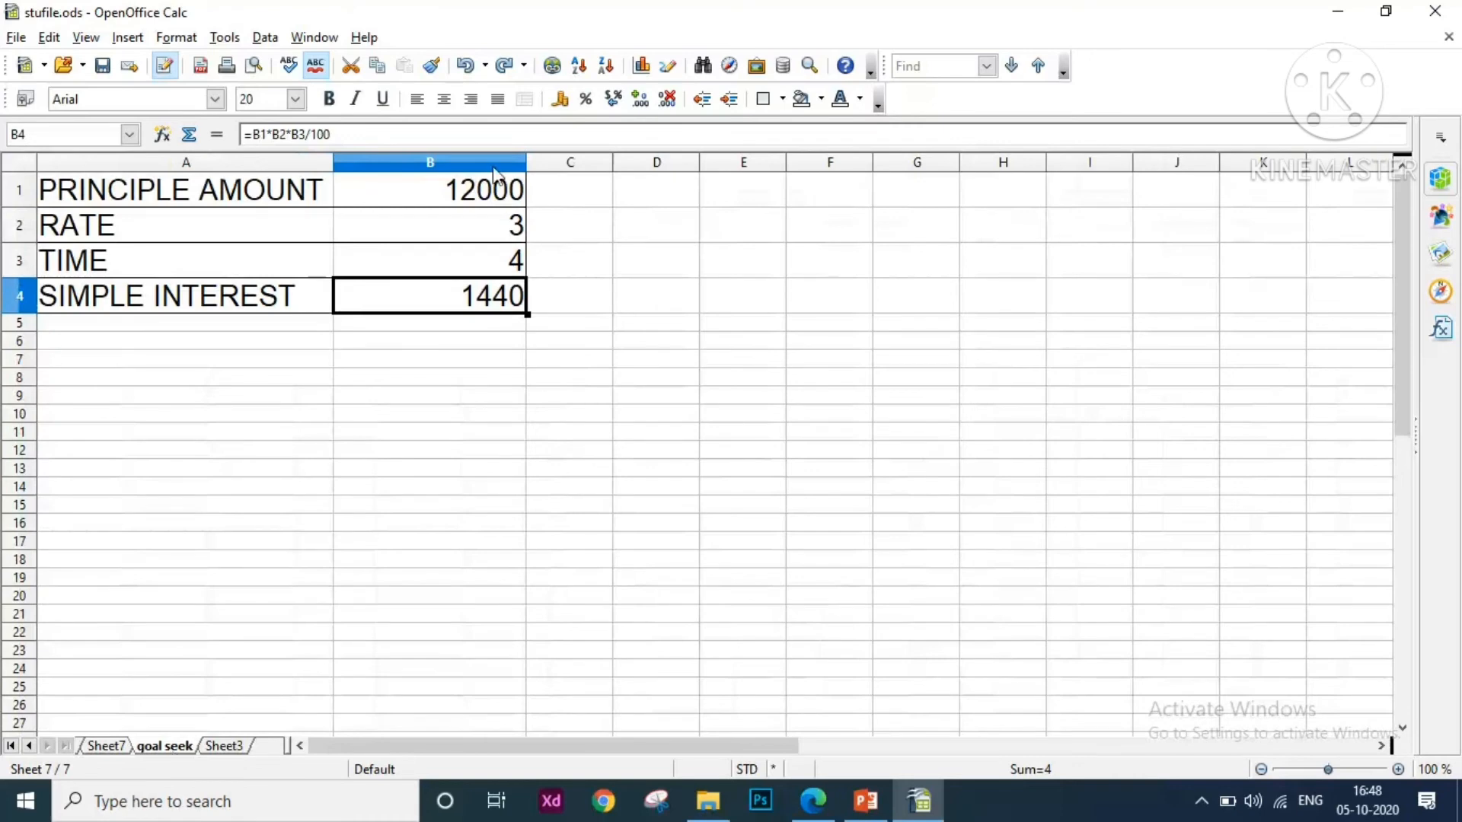
{"action": "left_click", "coordinate": [467, 264]}
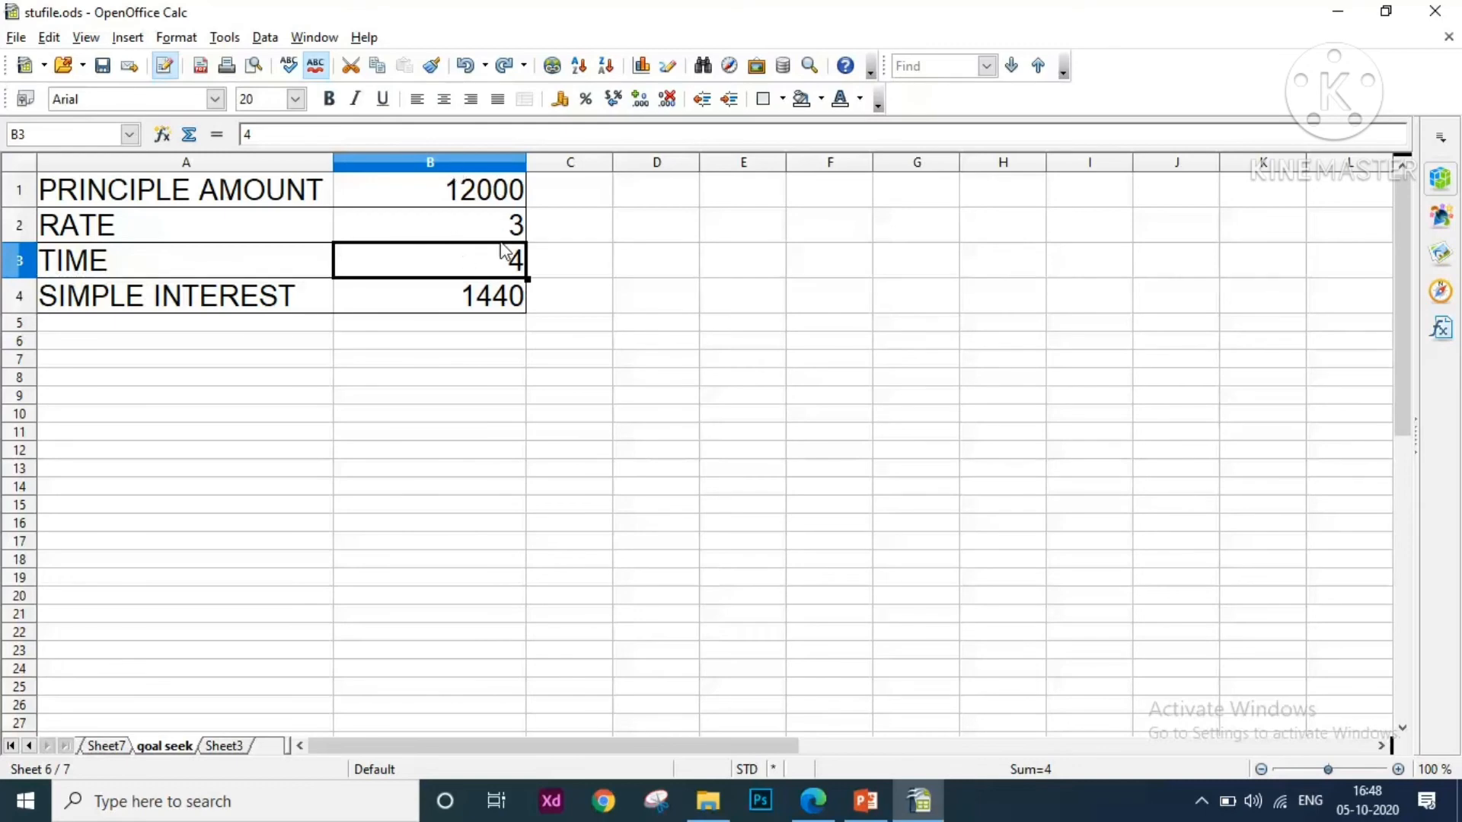
{"action": "left_click", "coordinate": [239, 748]}
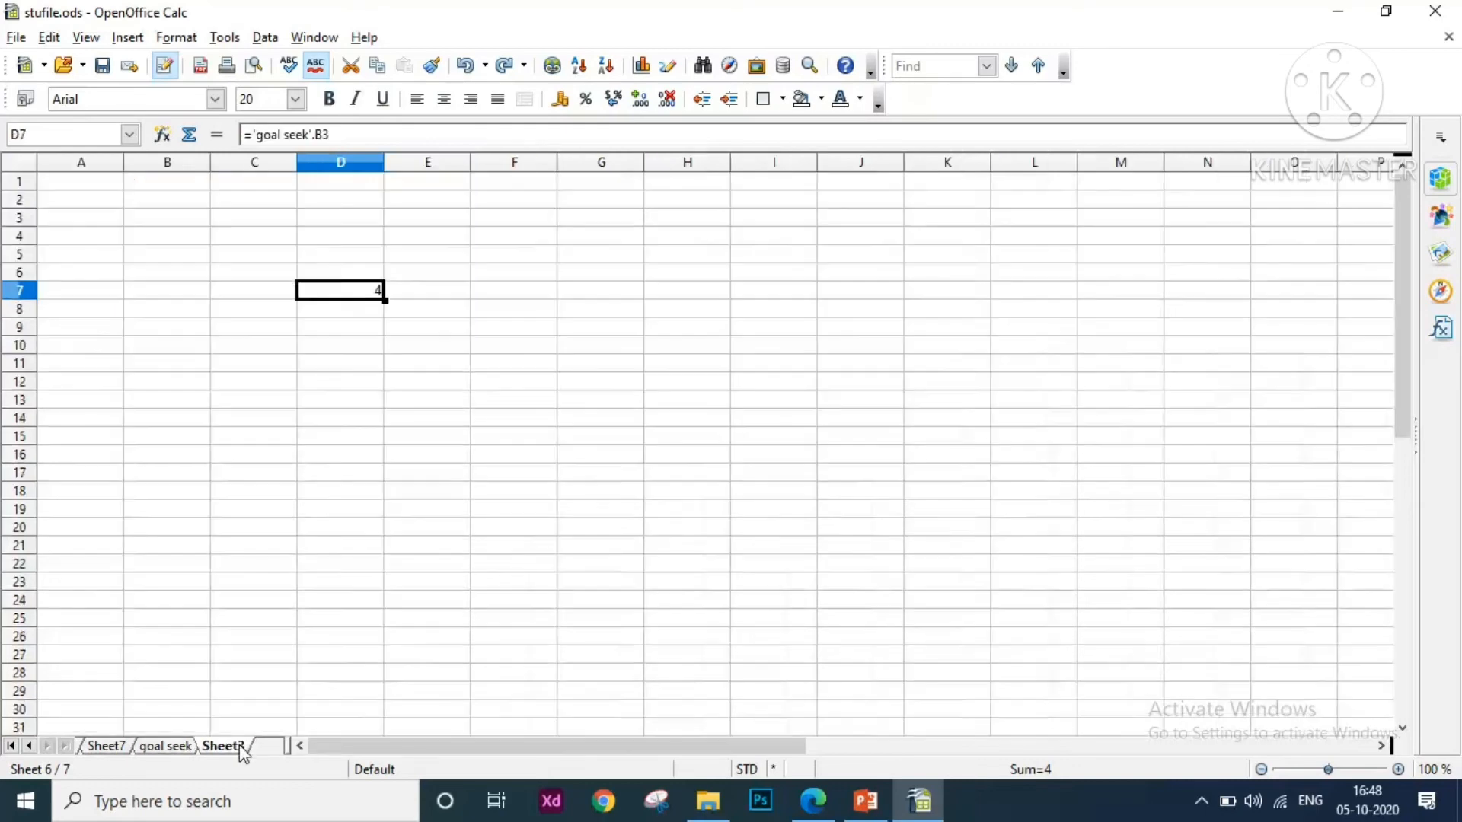
{"action": "left_click", "coordinate": [179, 754]}
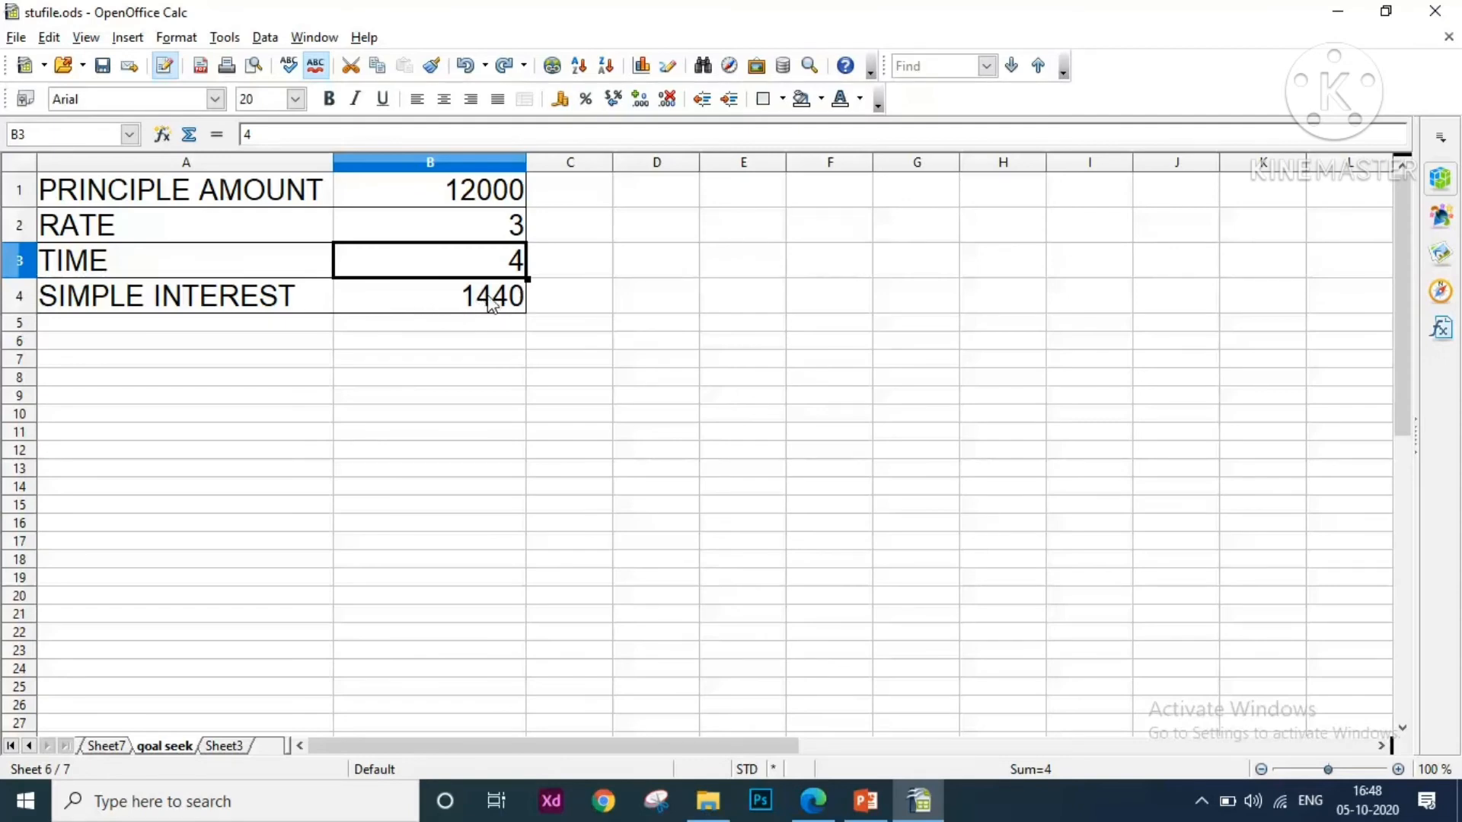
{"action": "left_click", "coordinate": [238, 748]}
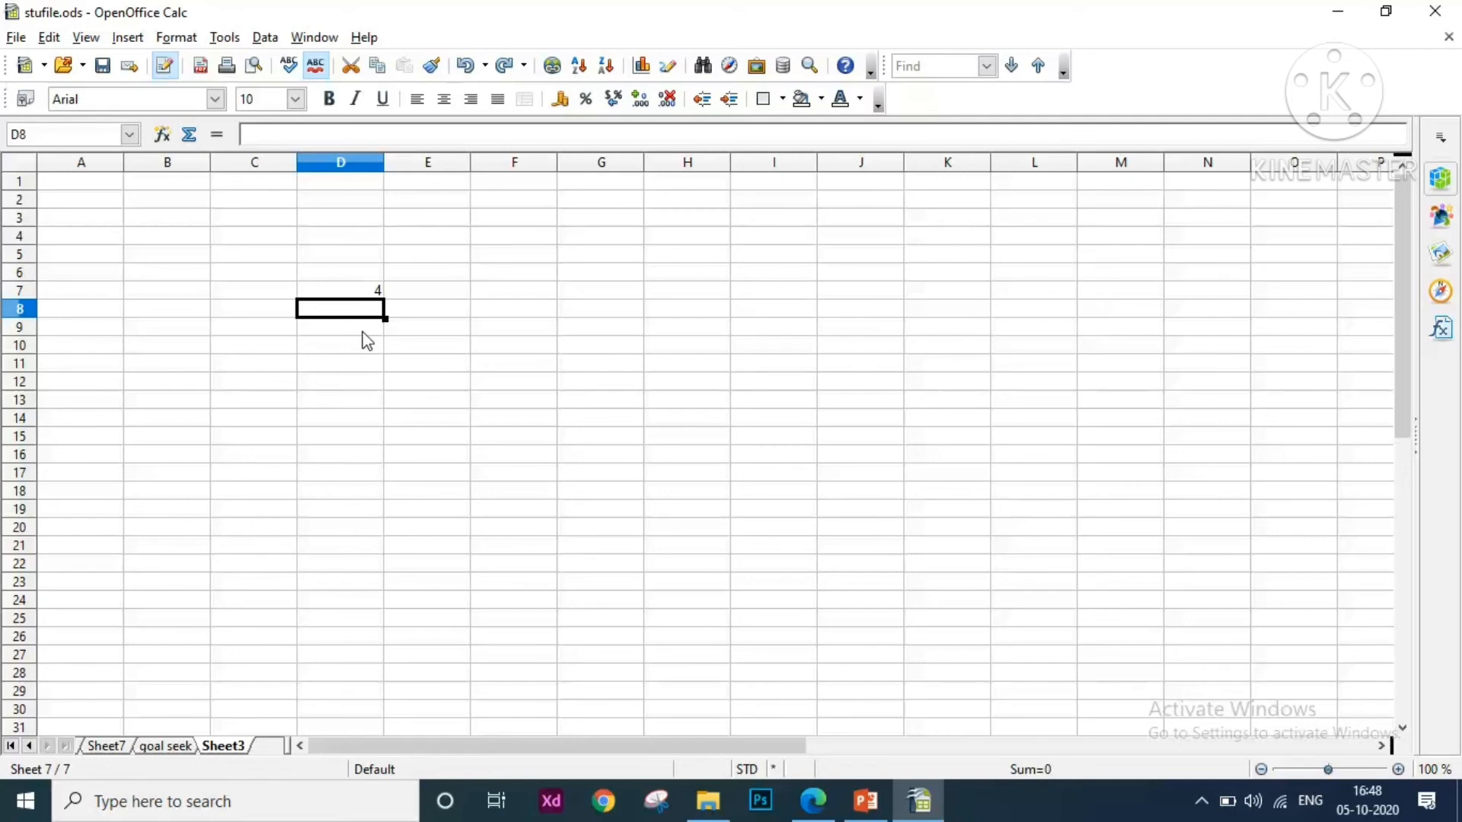
{"action": "type", "text": "="}
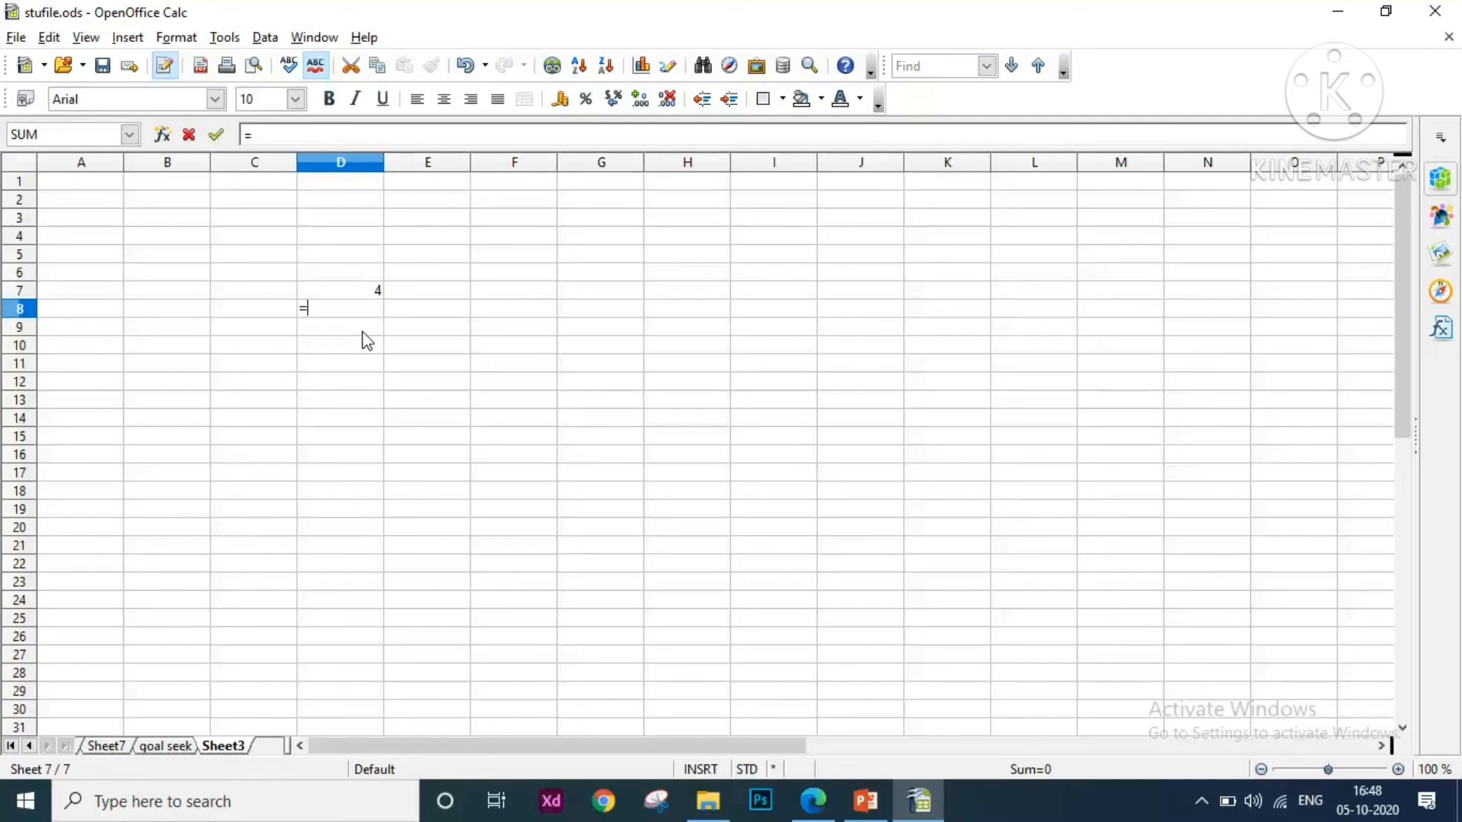
{"action": "type", "text": "'goal seek'.b4"}
{"action": "key", "text": "Return"}
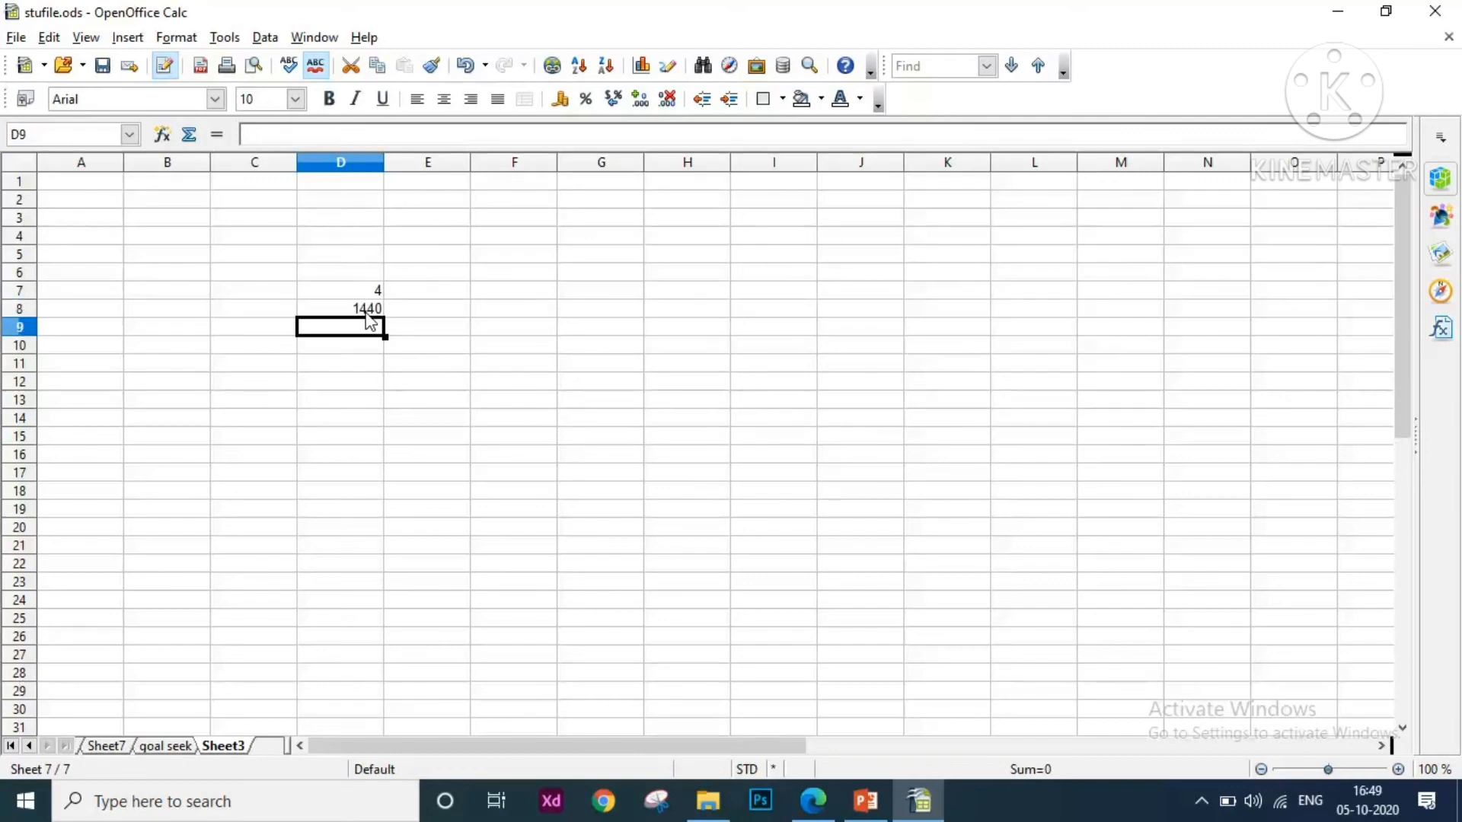
{"action": "key", "text": "Up"}
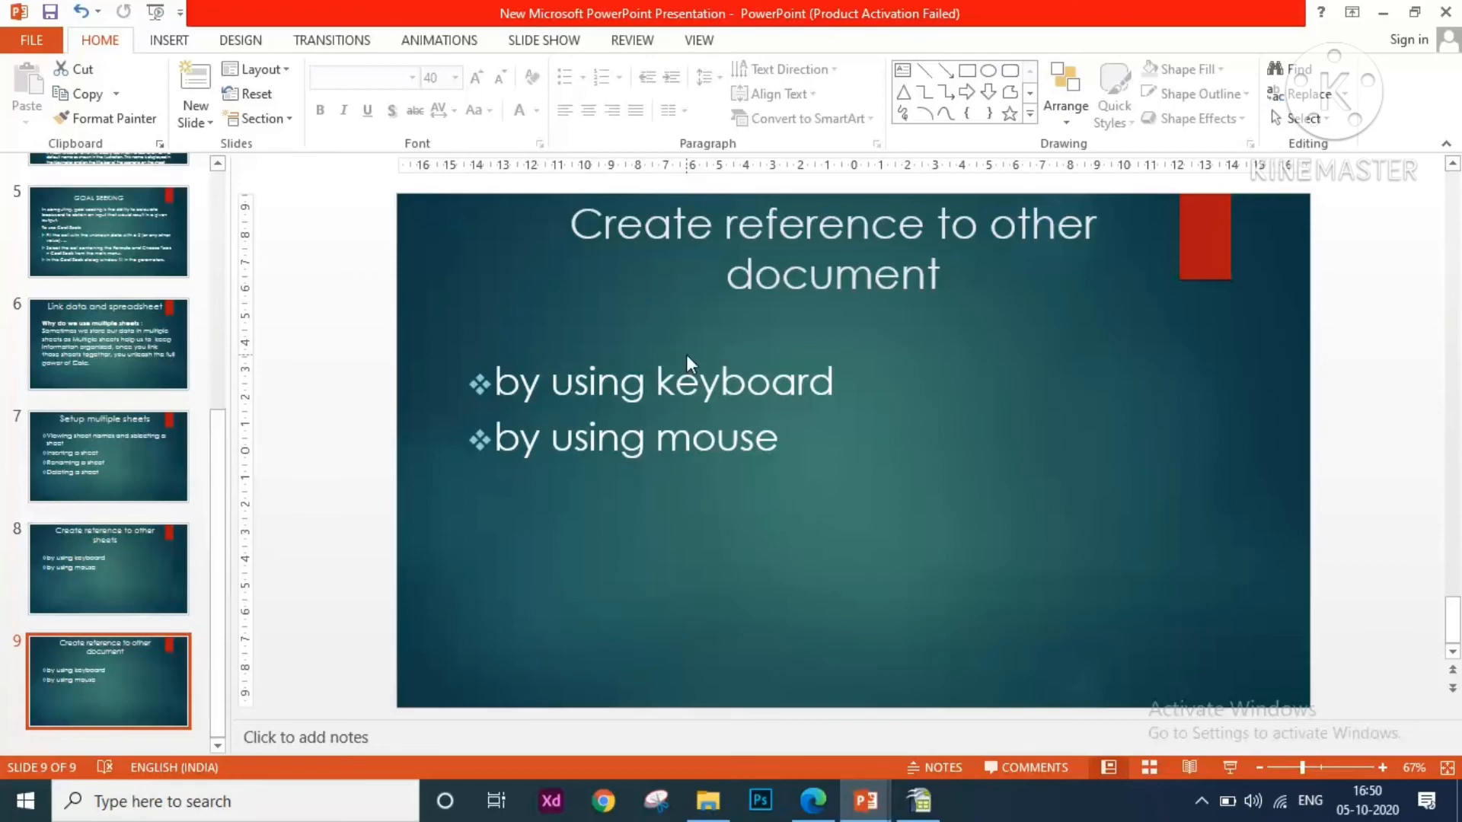
Present the slide on references to other documents, end the show, and switch to Sheet7 of stufile in OpenOffice Calc
{"action": "key", "text": "shift+F5"}
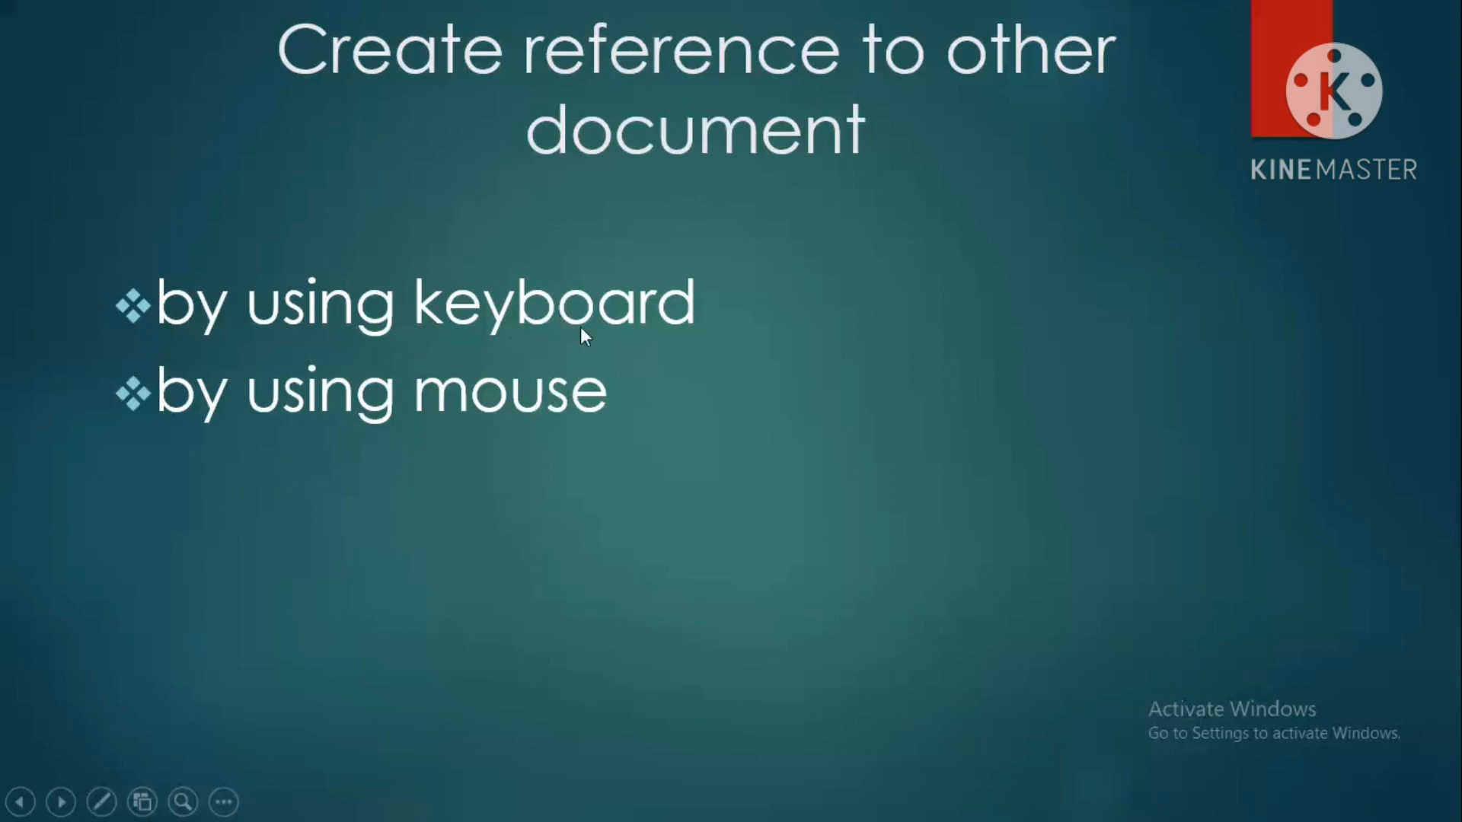
{"action": "key", "text": "Escape"}
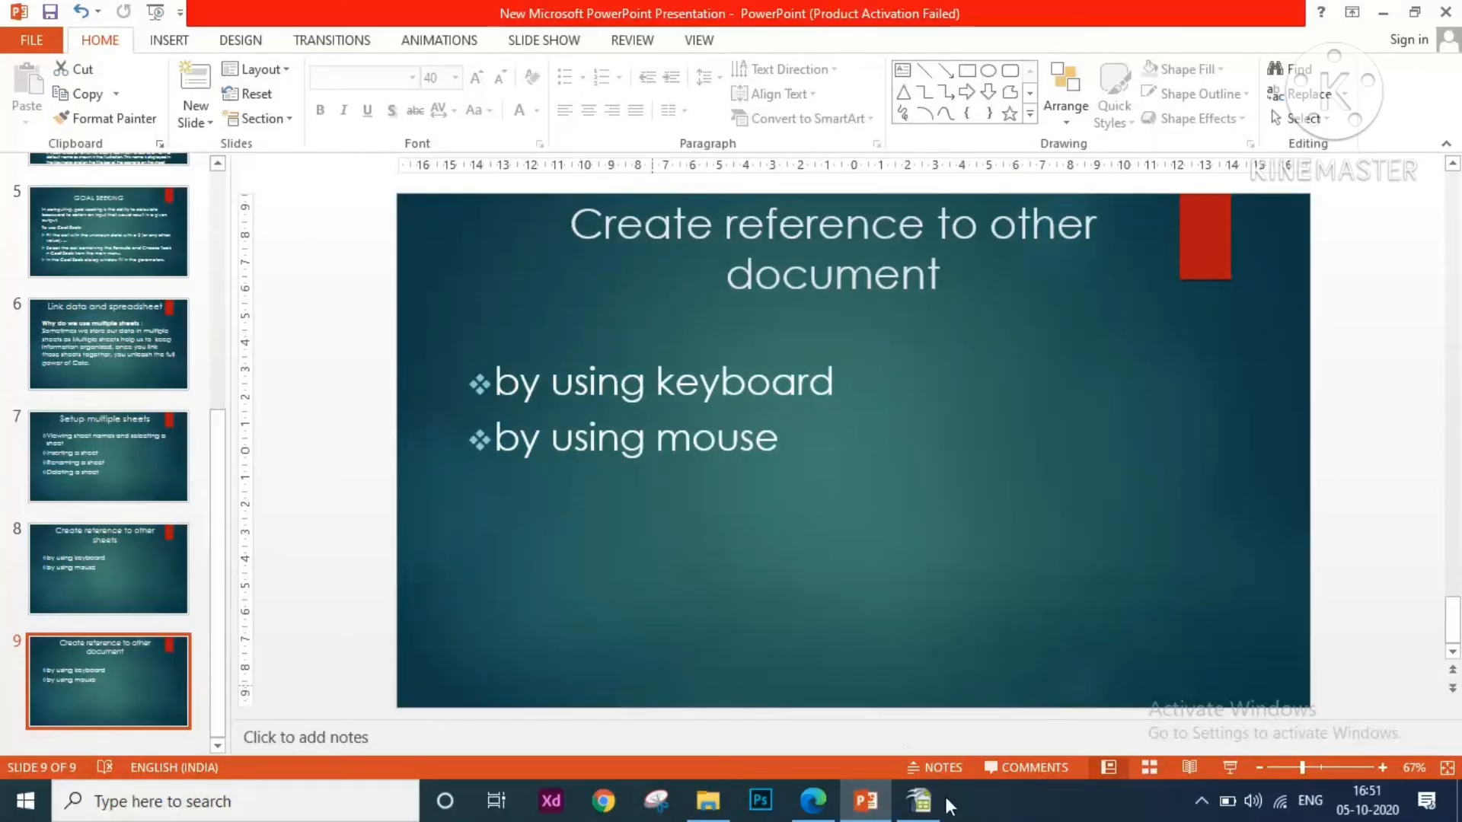
{"action": "left_click", "coordinate": [921, 799]}
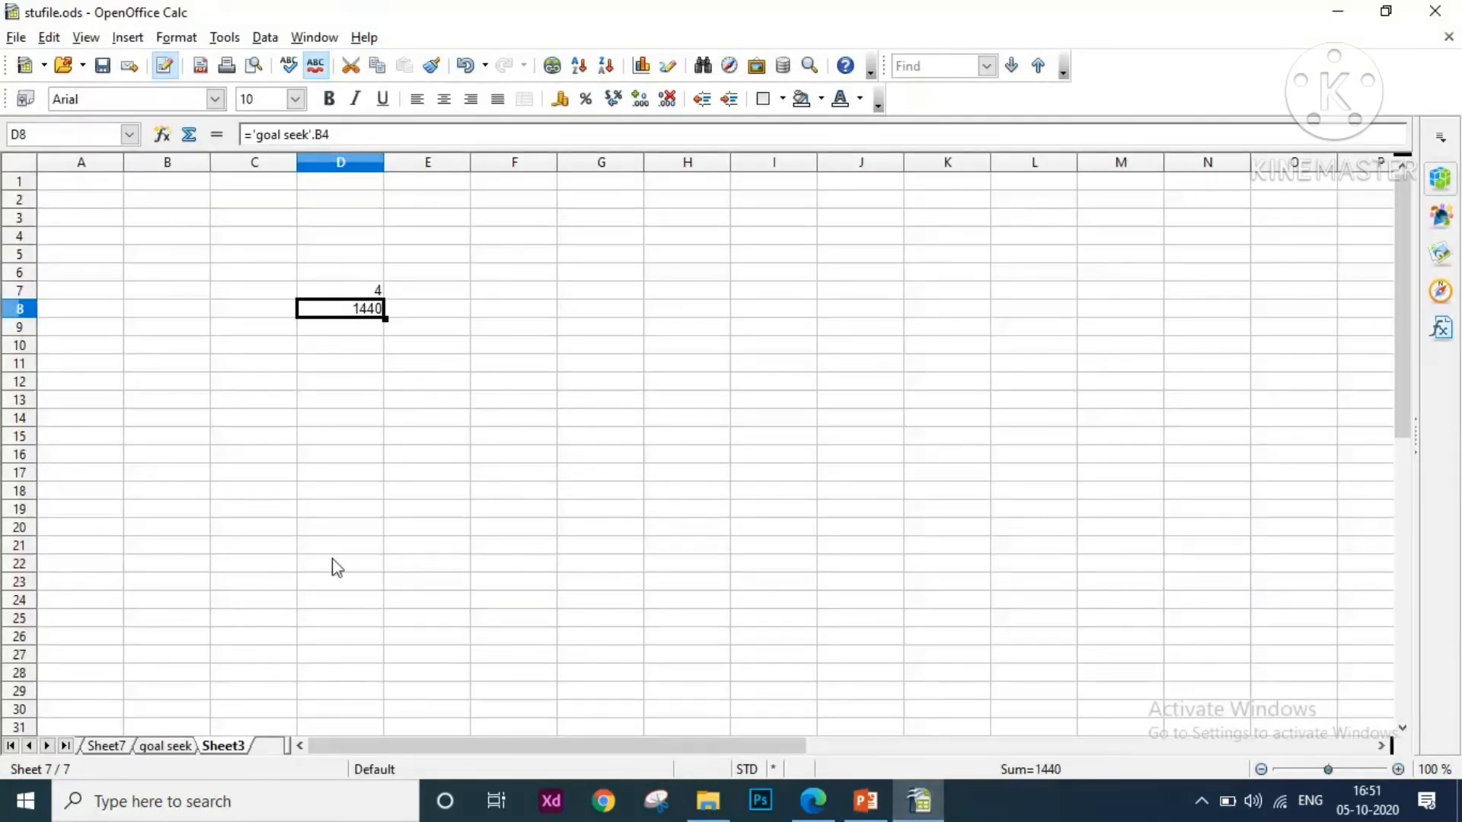
{"action": "left_click", "coordinate": [167, 746]}
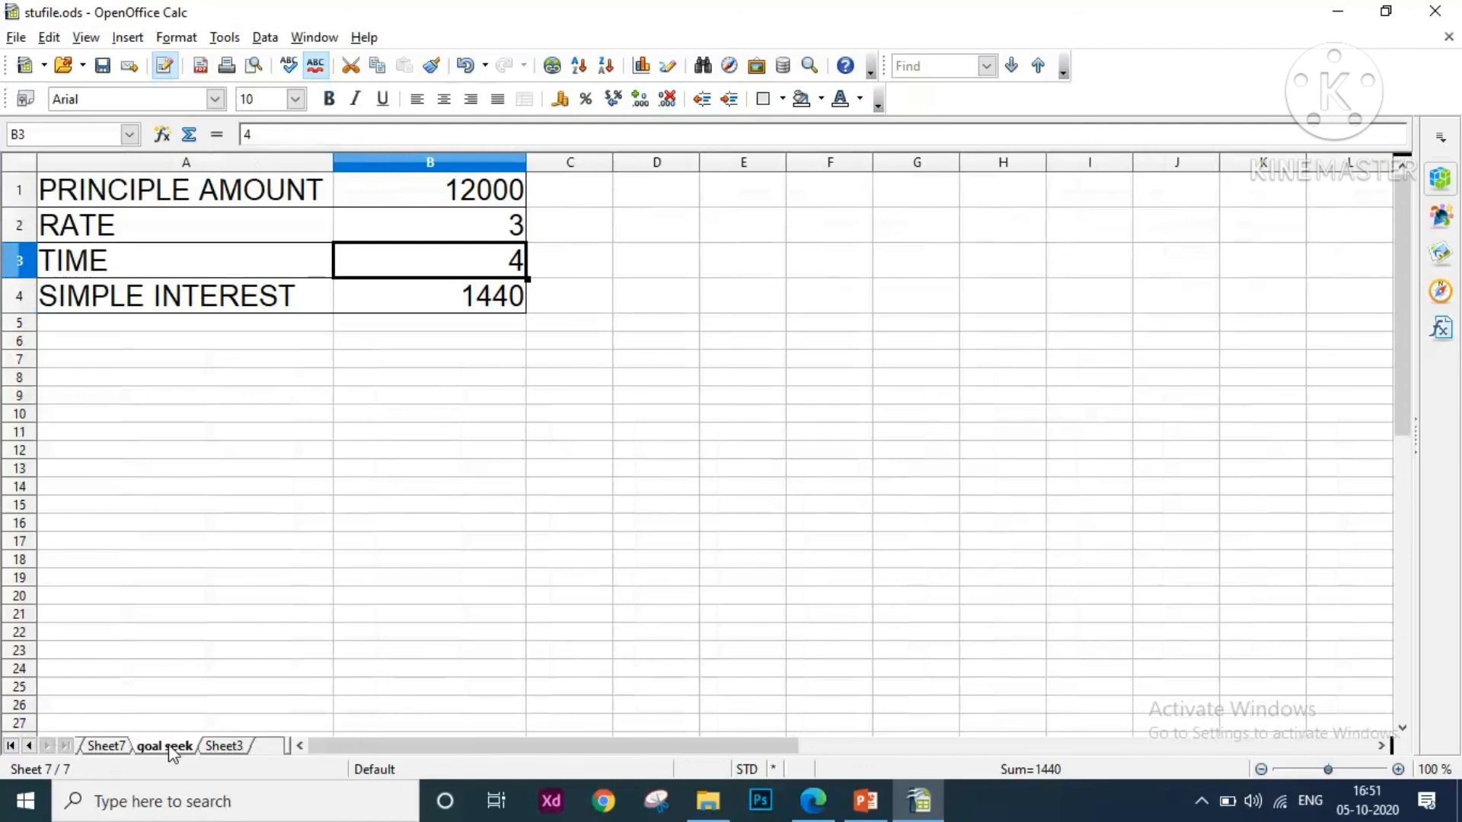
{"action": "key", "text": "ctrl+Page_Up"}
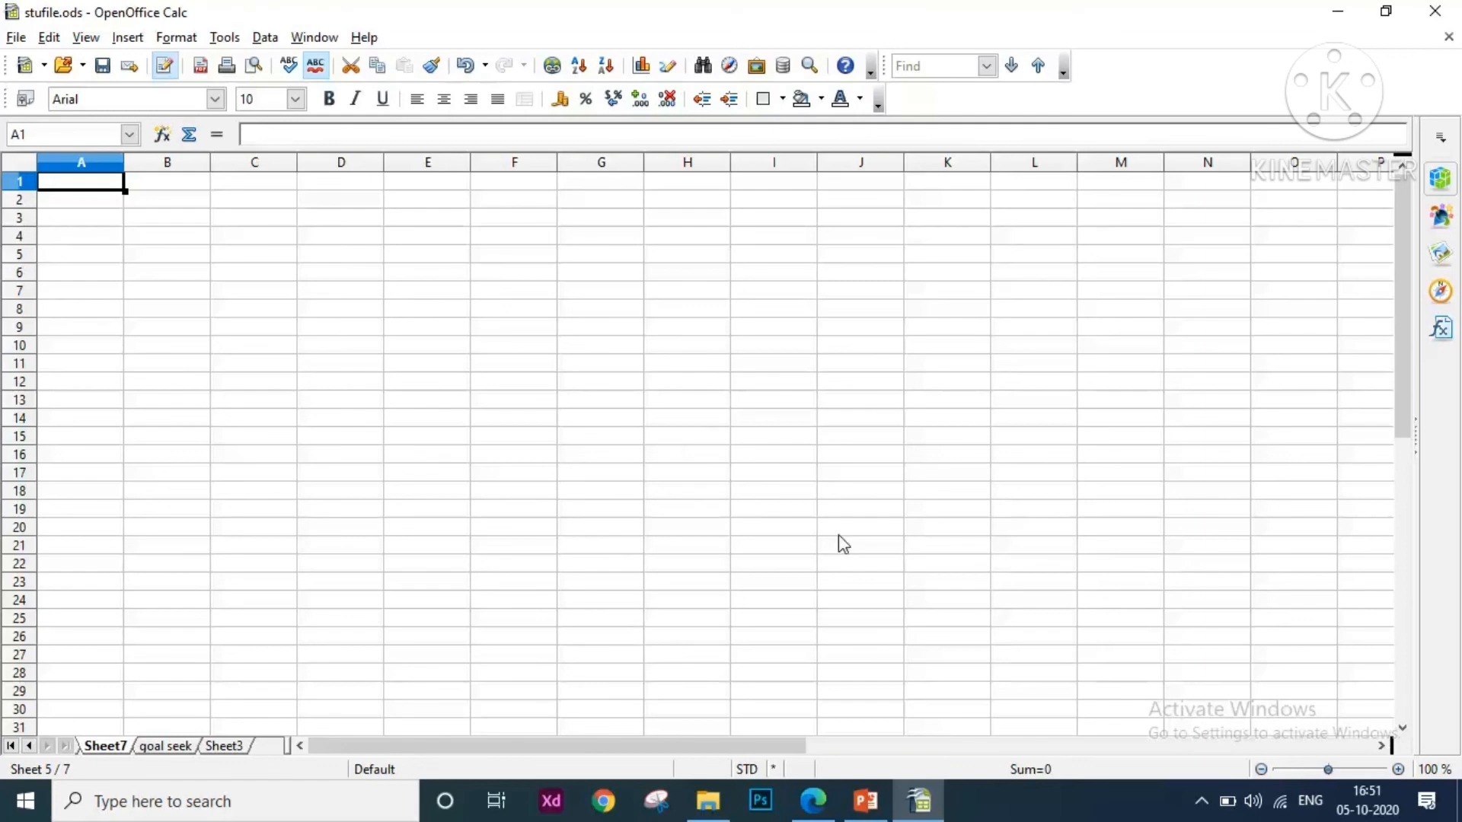
Minimize the open windows, open the "use goalseek and solver" spreadsheet from the desktop, and display its solver sheet
{"action": "left_click", "coordinate": [1333, 11]}
{"action": "left_click", "coordinate": [1383, 11]}
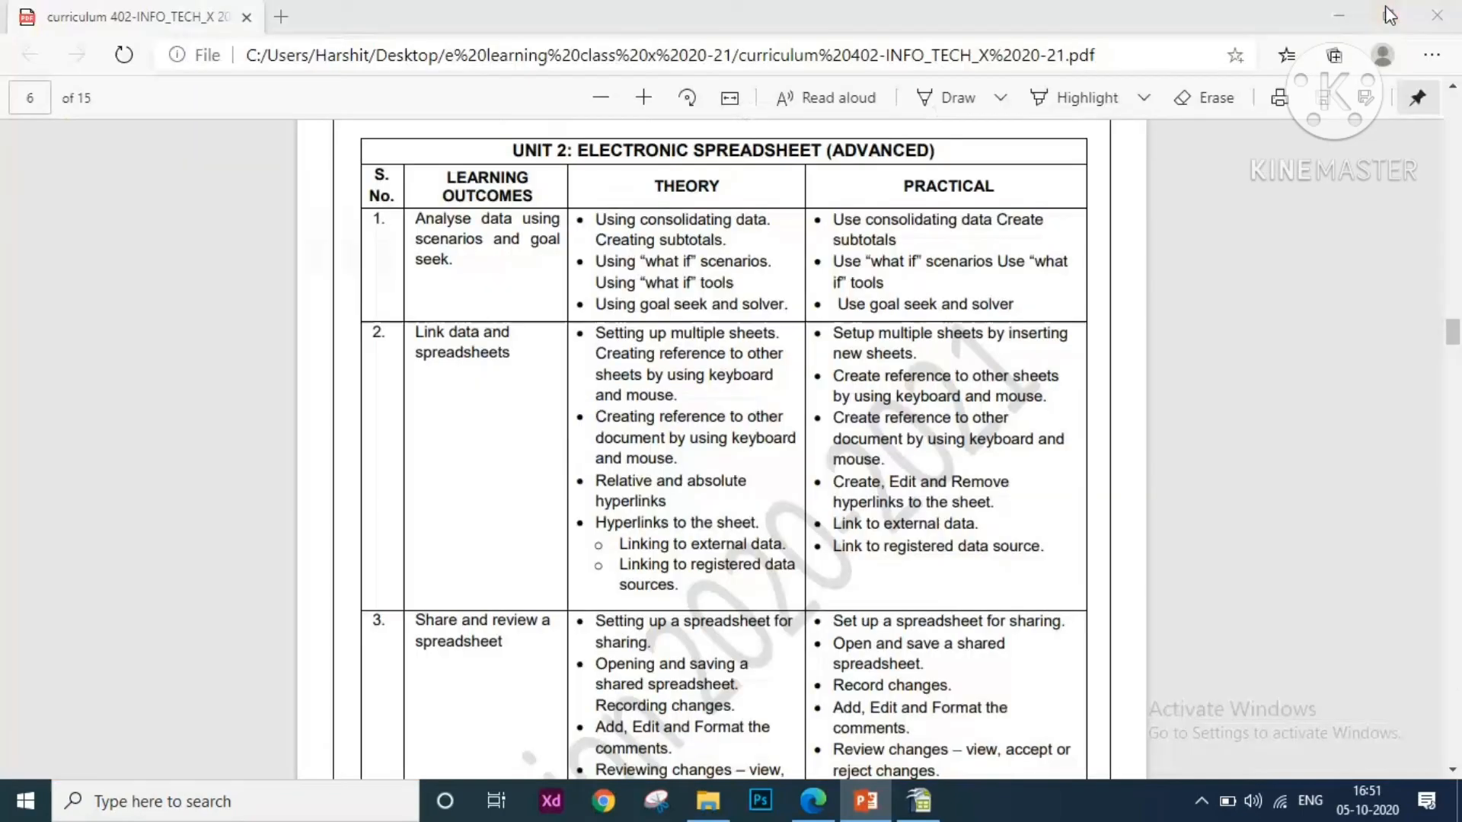
{"action": "left_click", "coordinate": [1385, 9]}
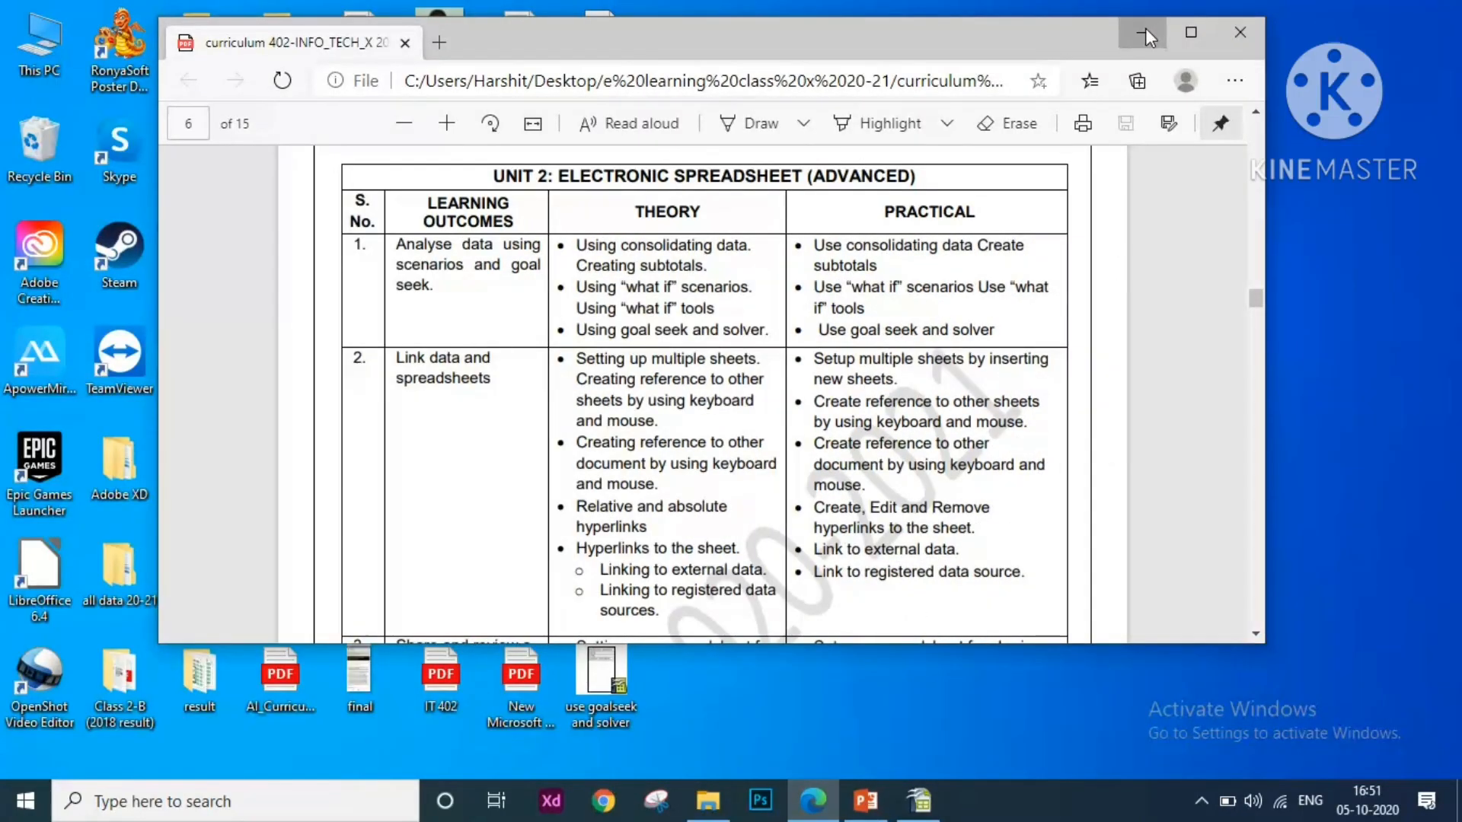
{"action": "left_click", "coordinate": [1145, 33]}
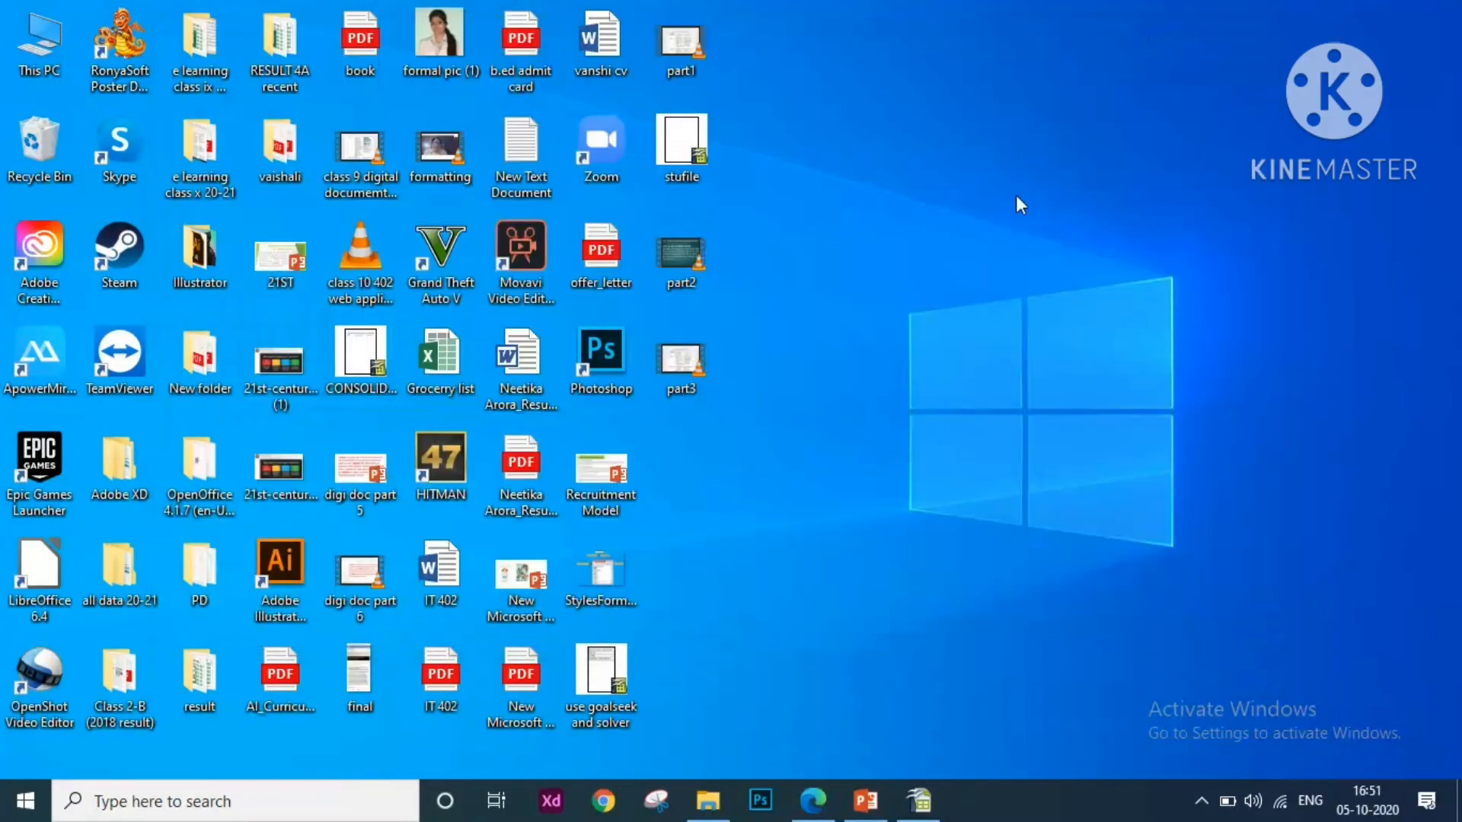
{"action": "double_click", "coordinate": [594, 689]}
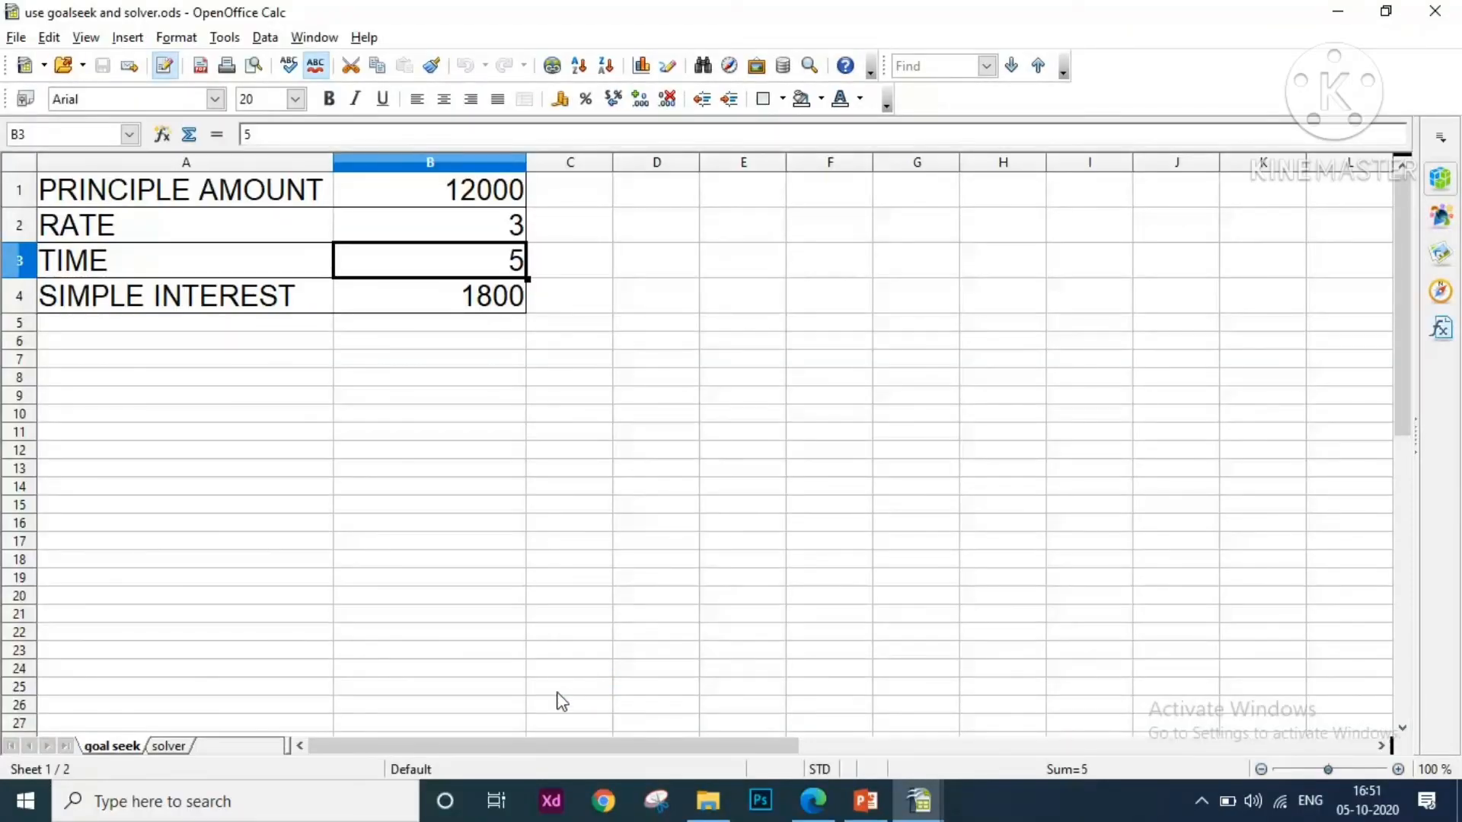
{"action": "left_click", "coordinate": [171, 746]}
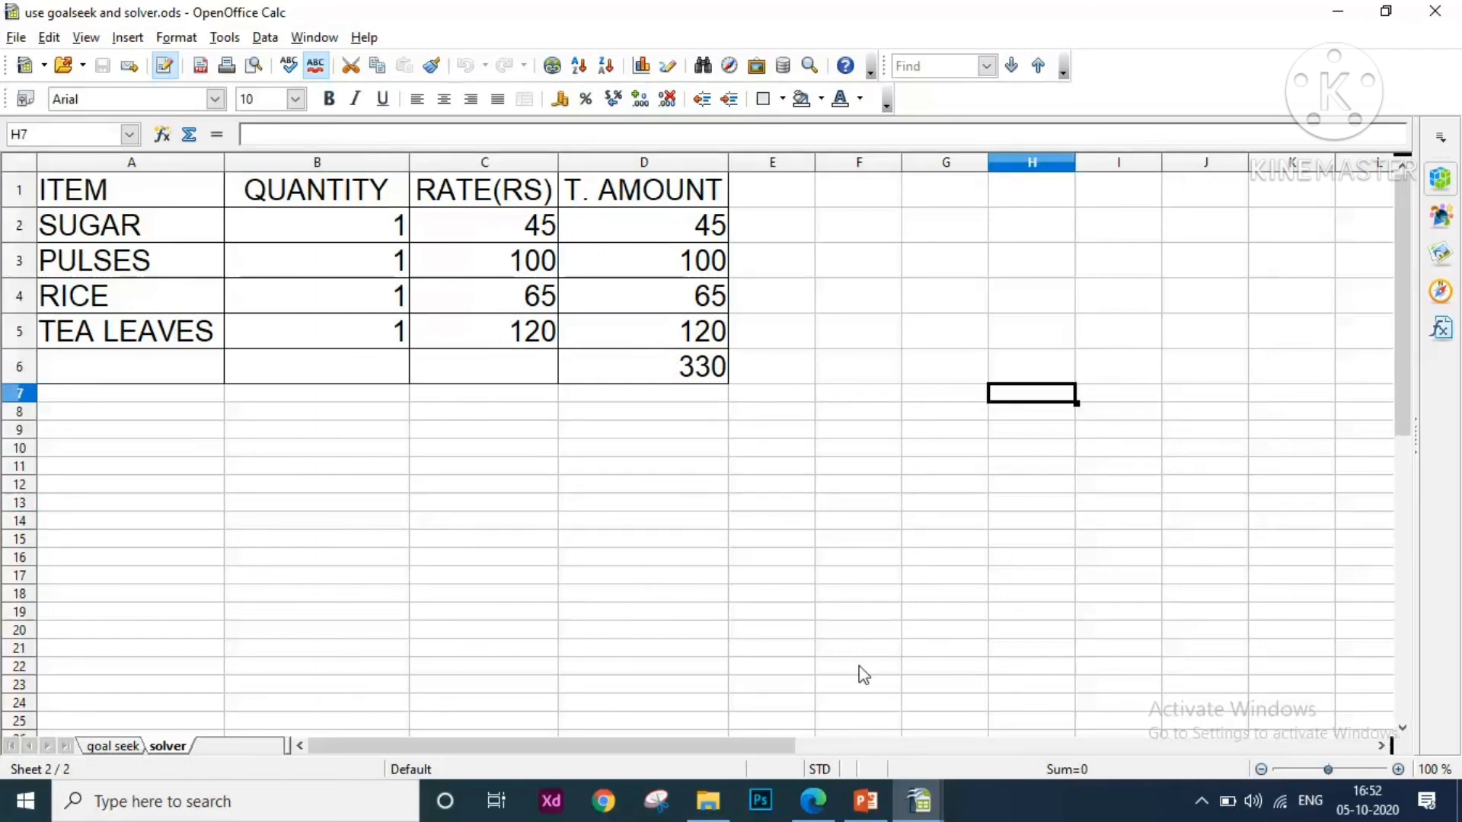
In cell A1 of stufile's Sheet7, create a reference to the TEA LEAVES rate, cell C5 of the solver sheet in "use goalseek and solver"
{"action": "left_click", "coordinate": [932, 805]}
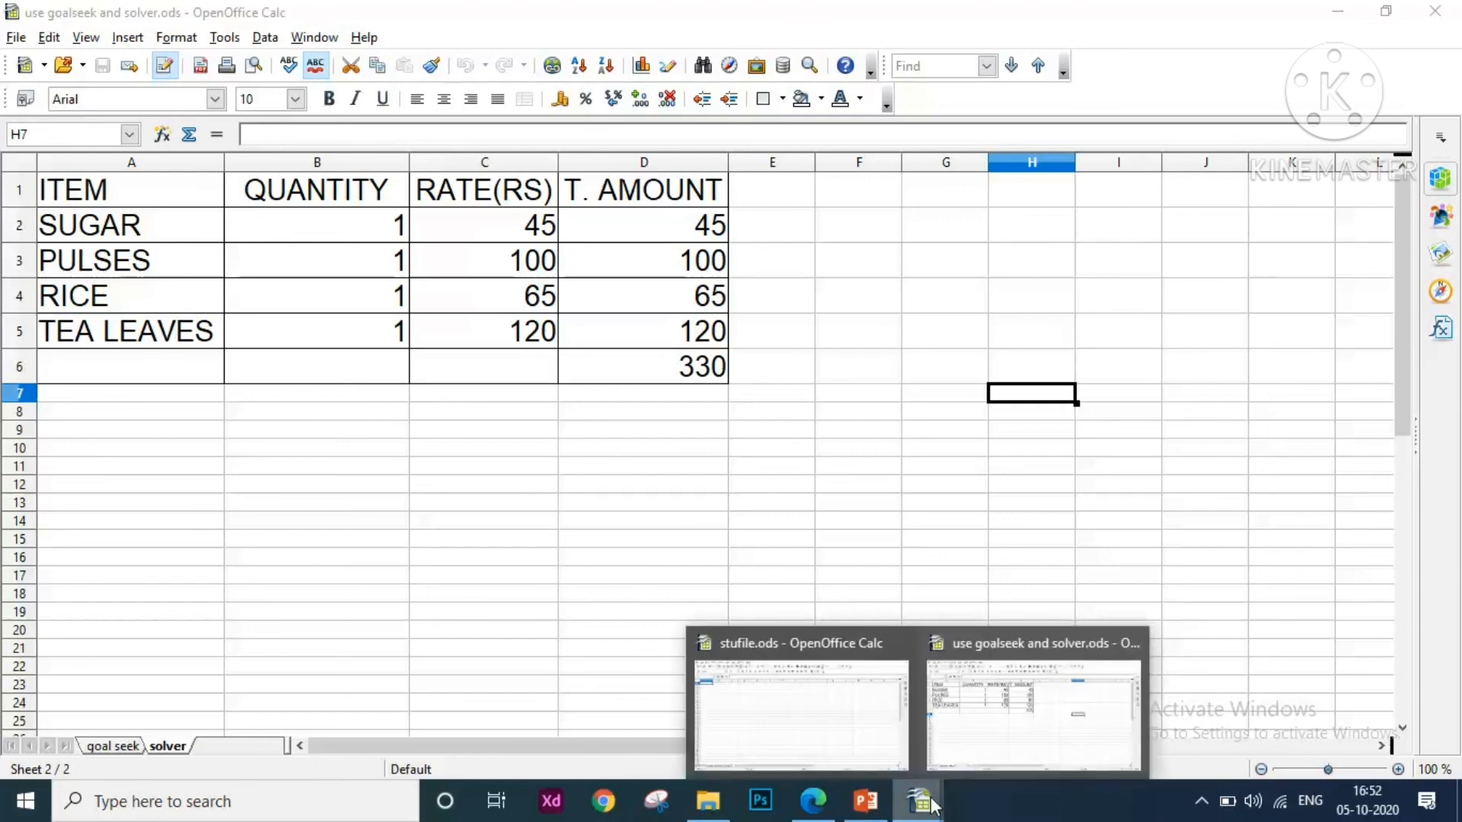
{"action": "left_click", "coordinate": [817, 735]}
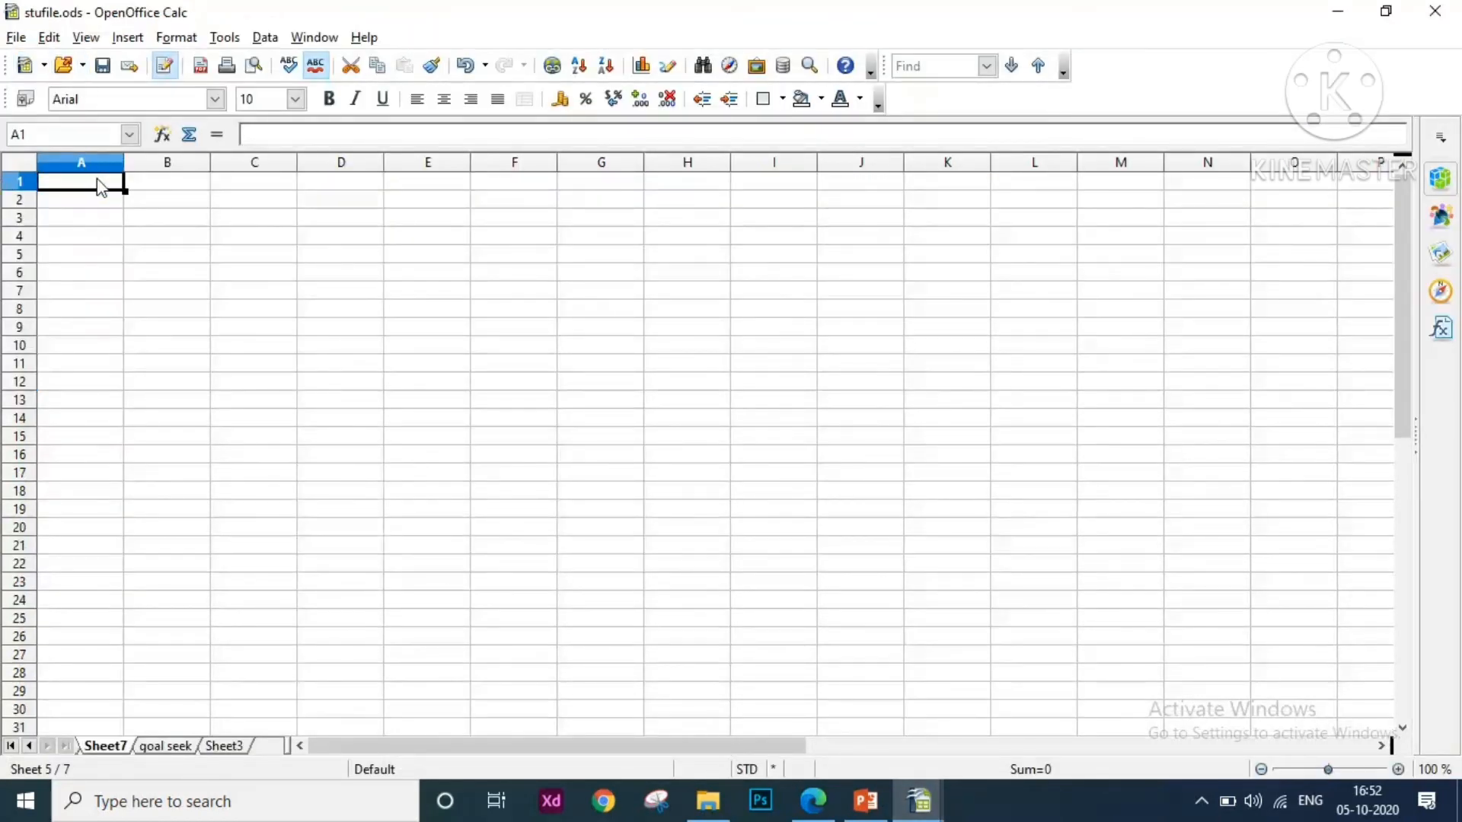
{"action": "type", "text": "="}
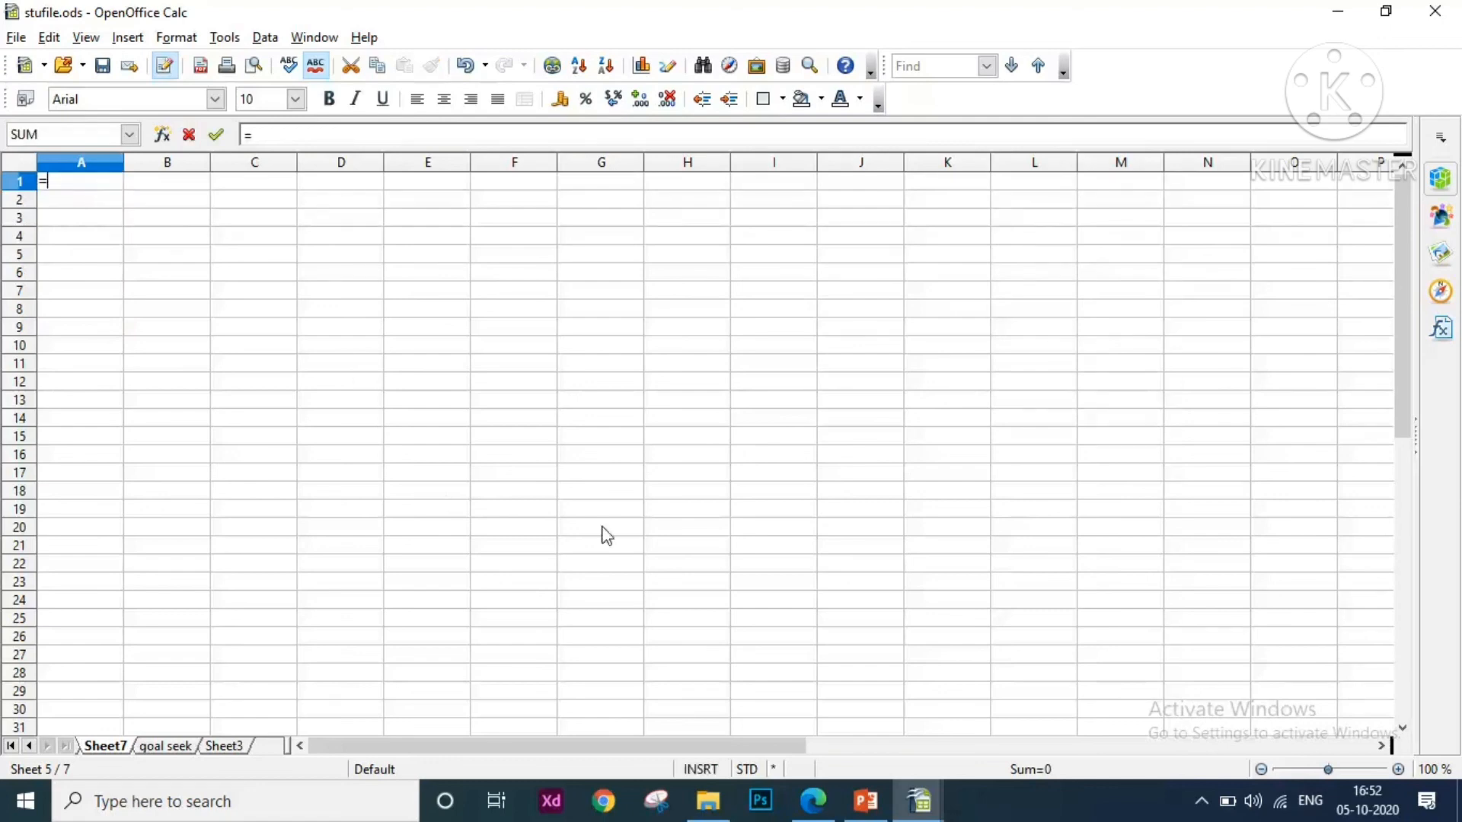
{"action": "mouse_move", "coordinate": [919, 811]}
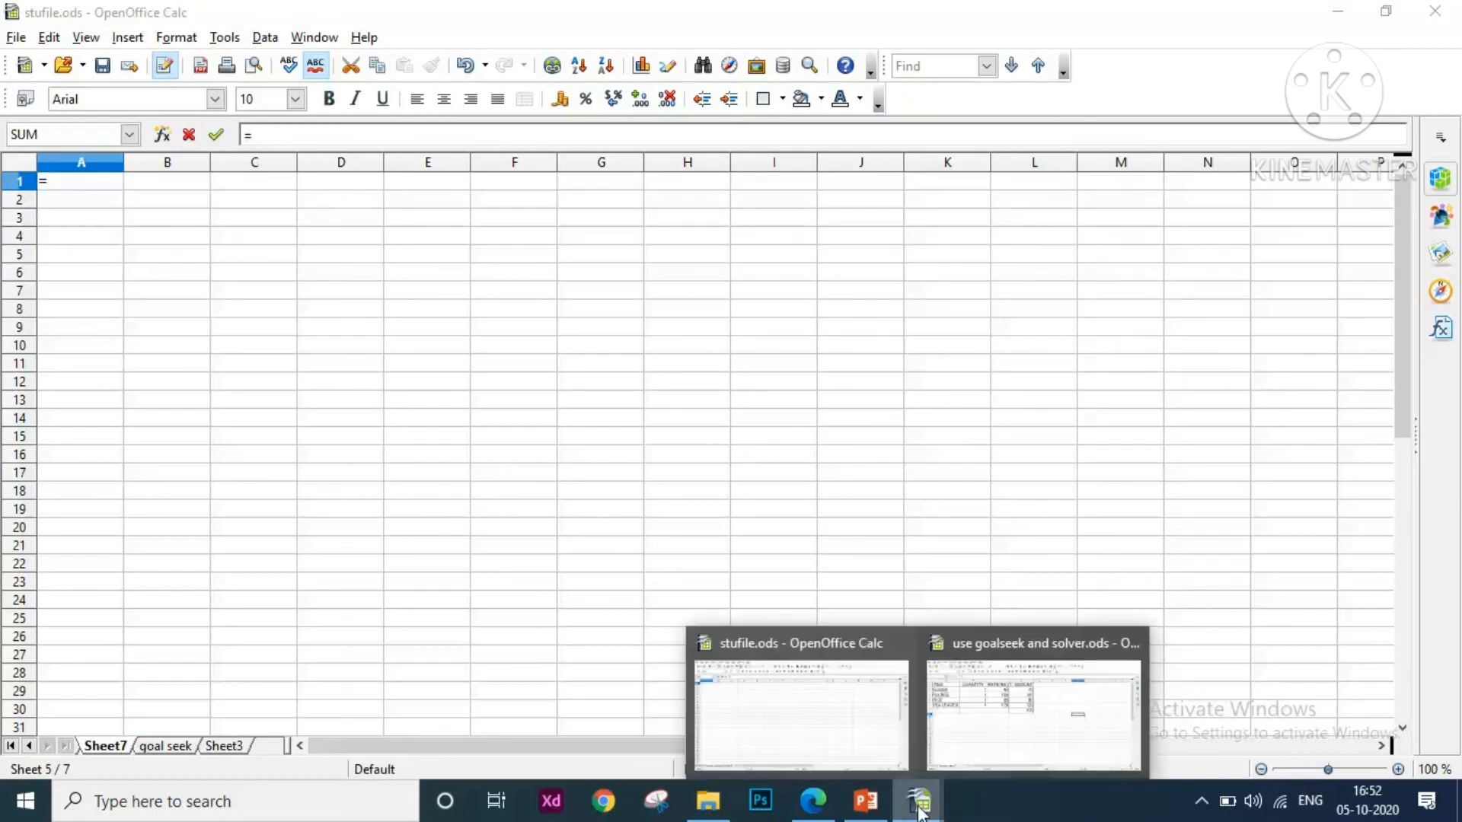
{"action": "left_click", "coordinate": [1002, 724]}
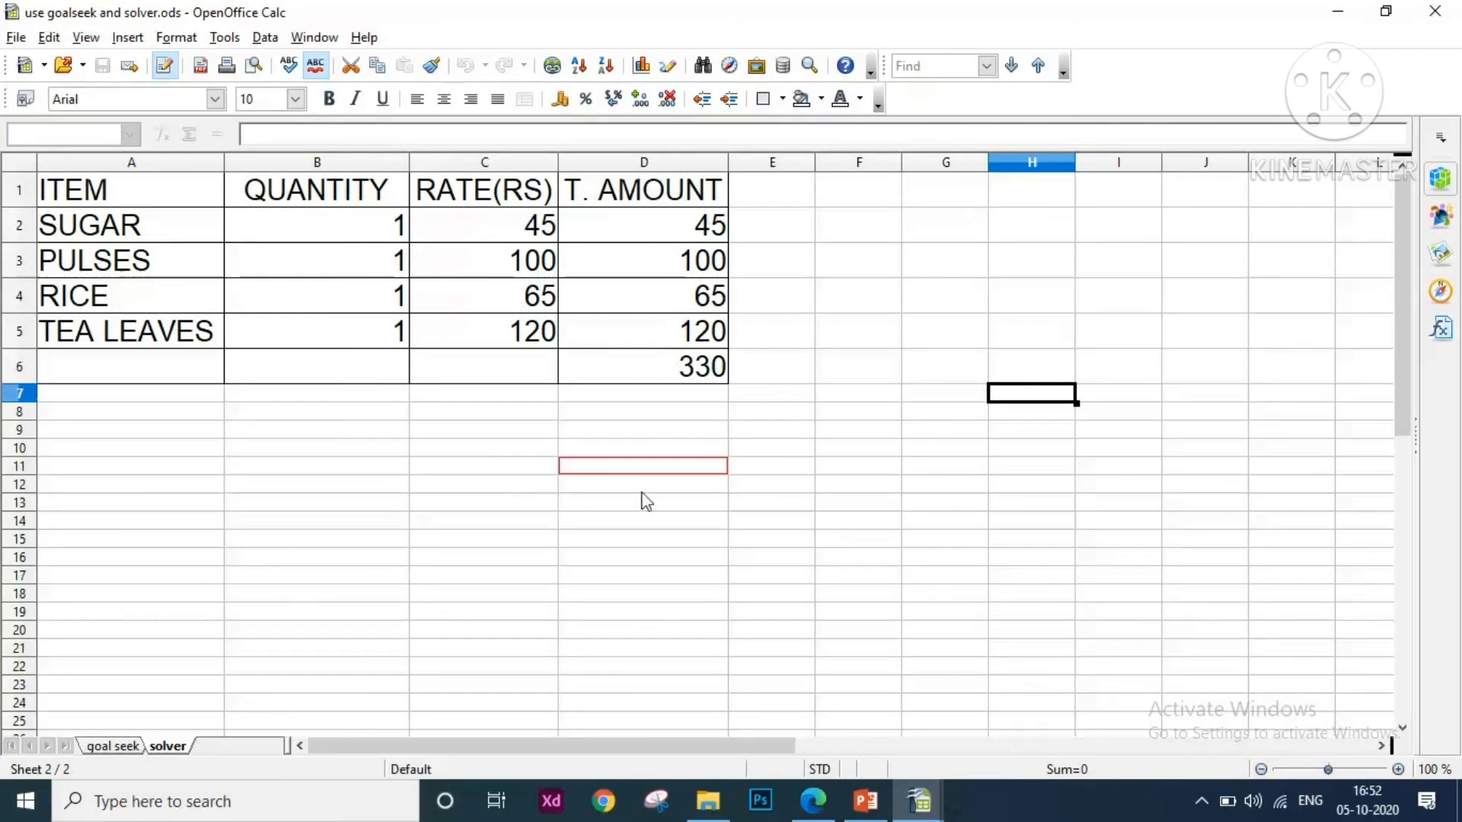
{"action": "left_click", "coordinate": [493, 331]}
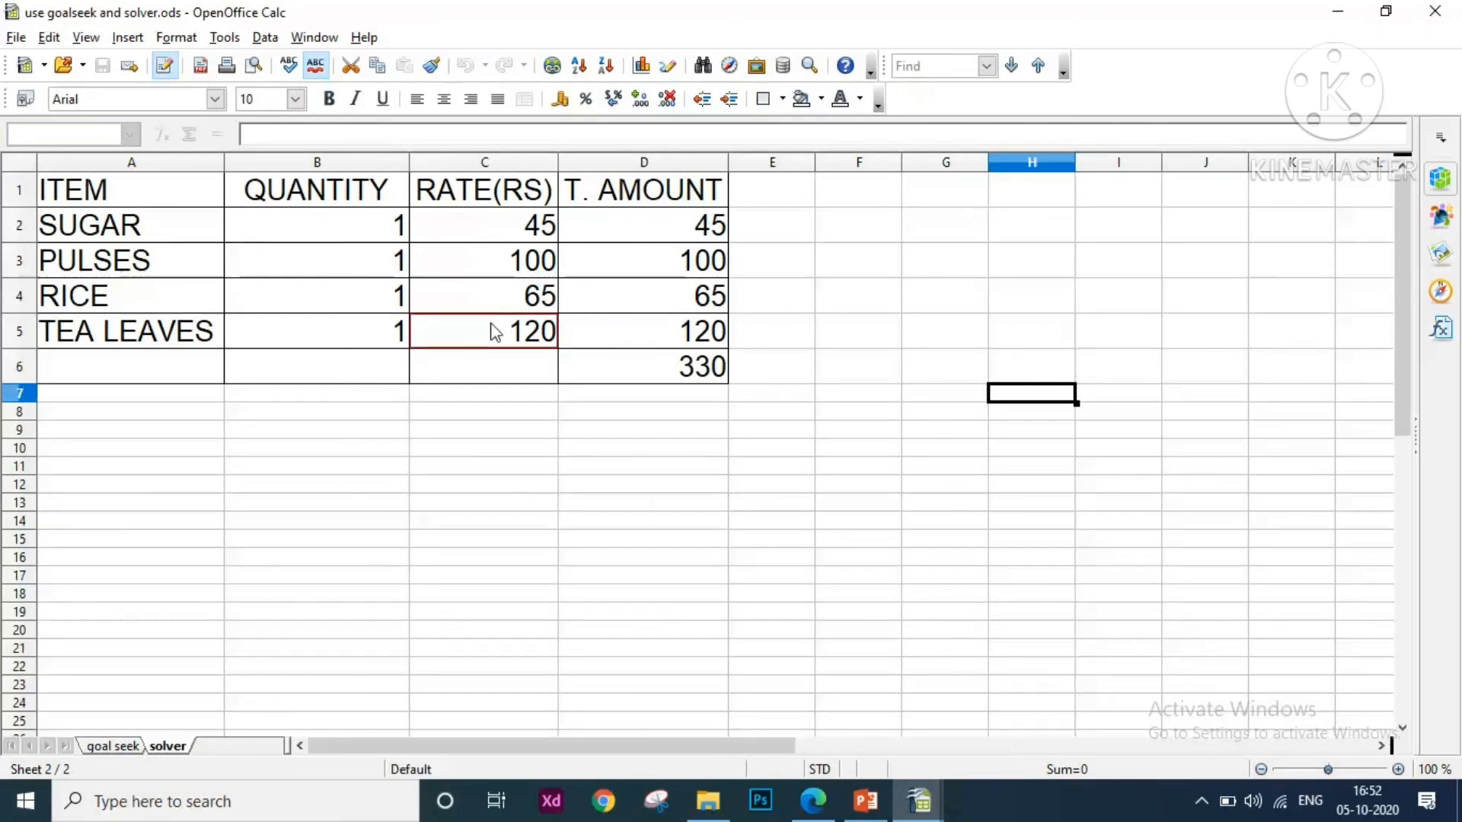
{"action": "key", "text": "Return"}
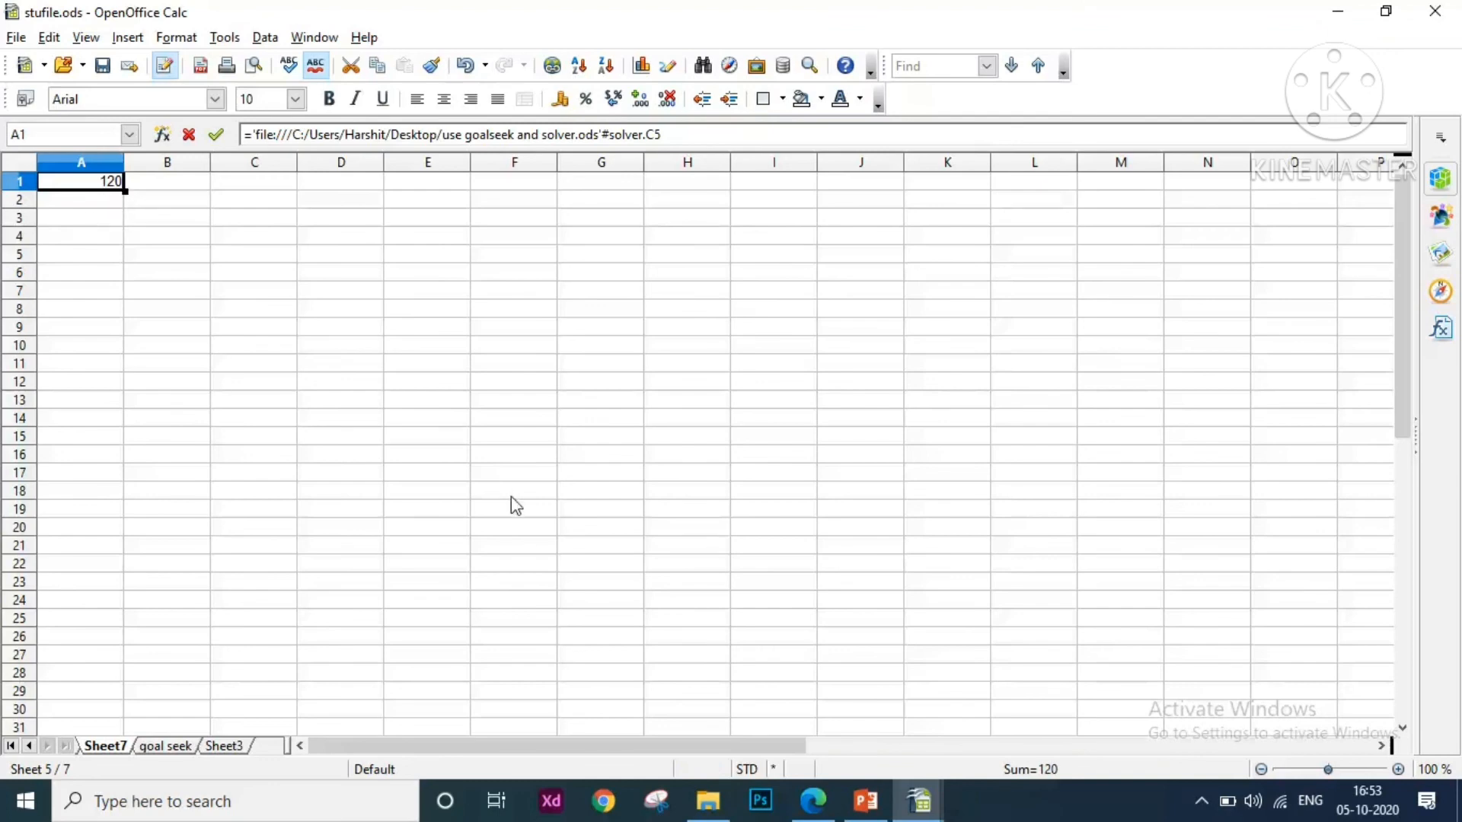
Compare the TEA LEAVES rate on the solver sheet with the reference in cell A1 of stufile's Sheet7
{"action": "left_click", "coordinate": [924, 811]}
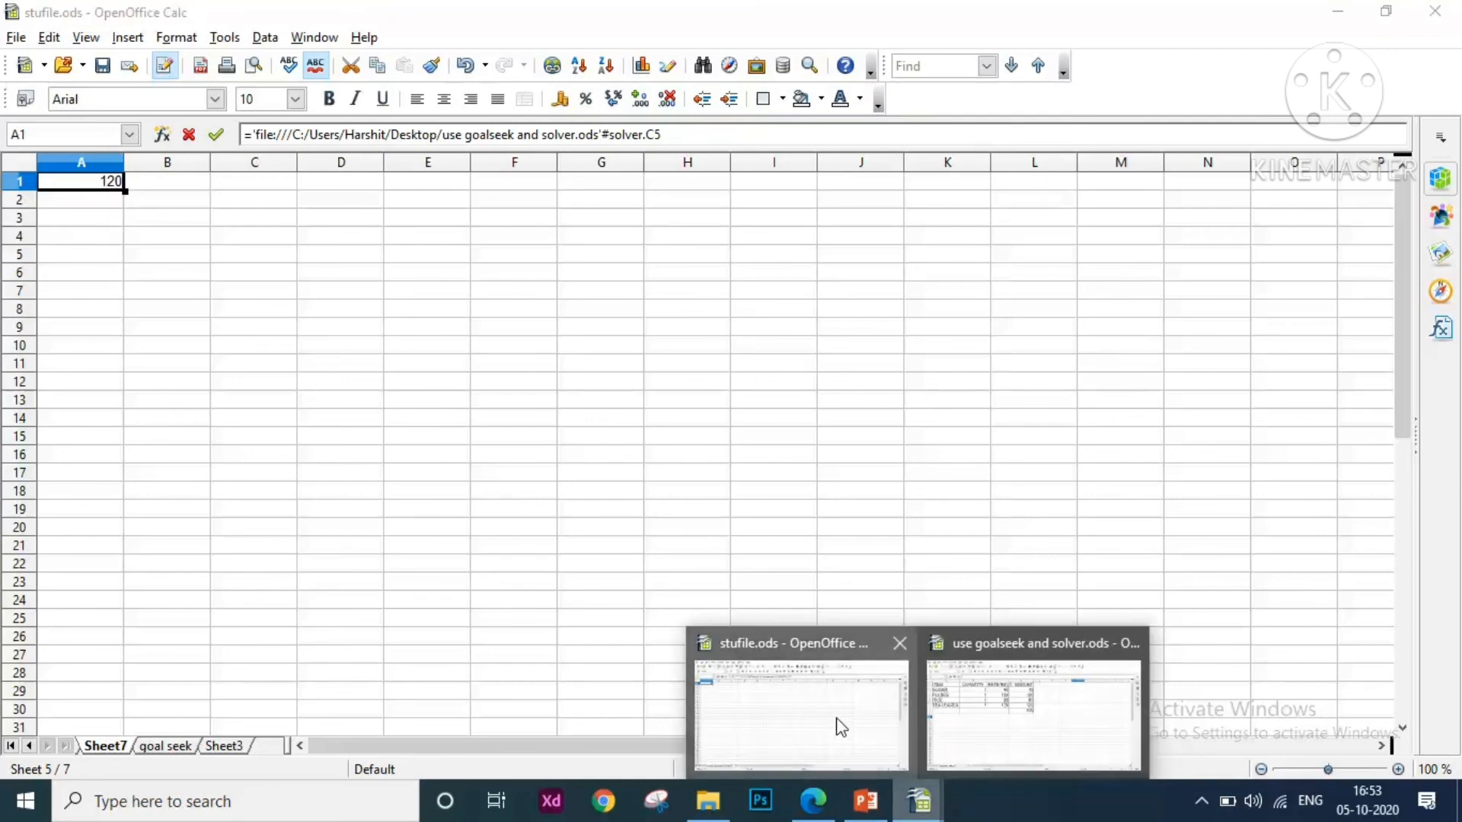
{"action": "left_click", "coordinate": [975, 701]}
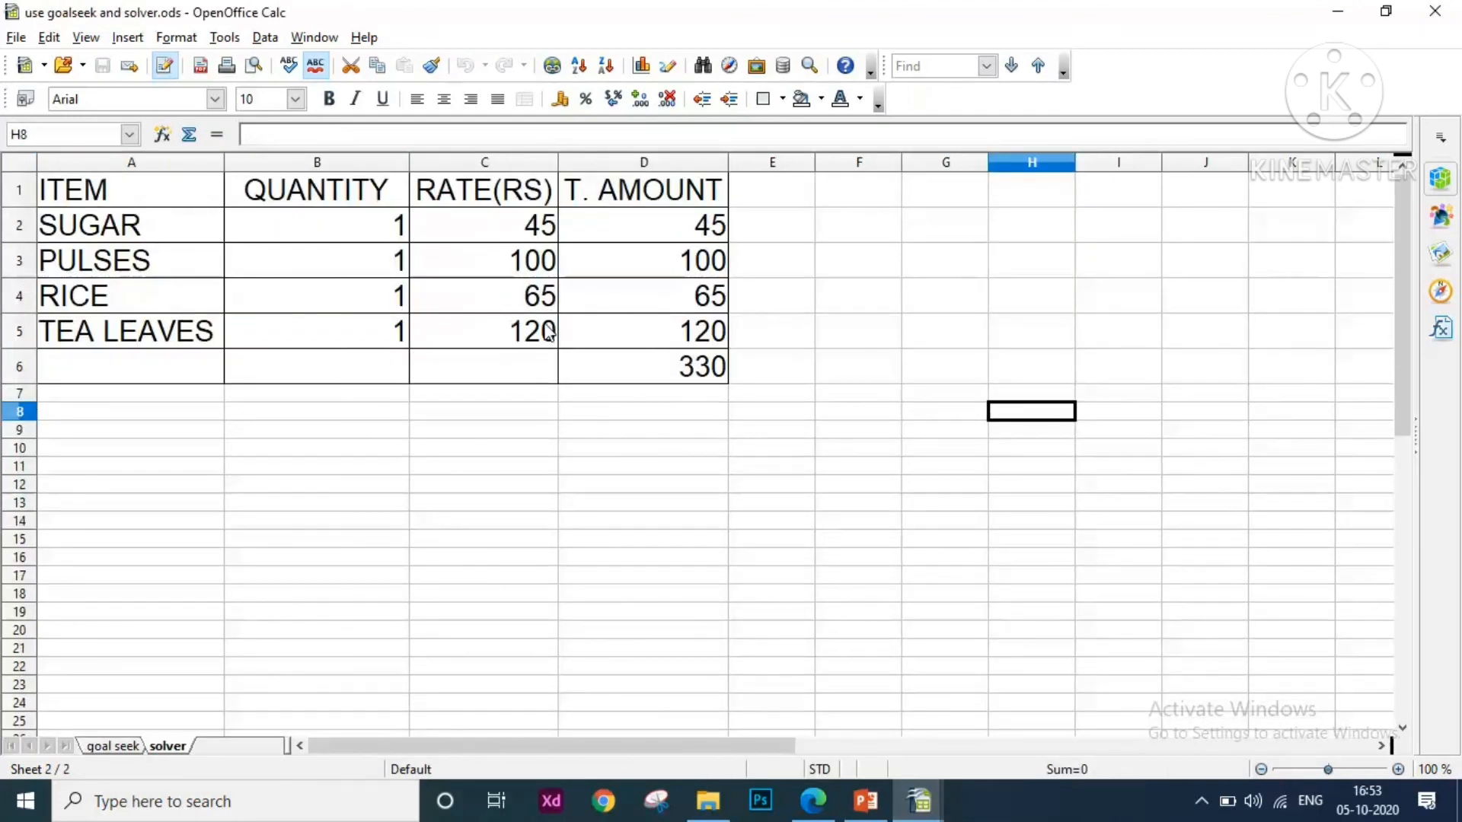
{"action": "left_click", "coordinate": [919, 801]}
{"action": "left_click", "coordinate": [789, 730]}
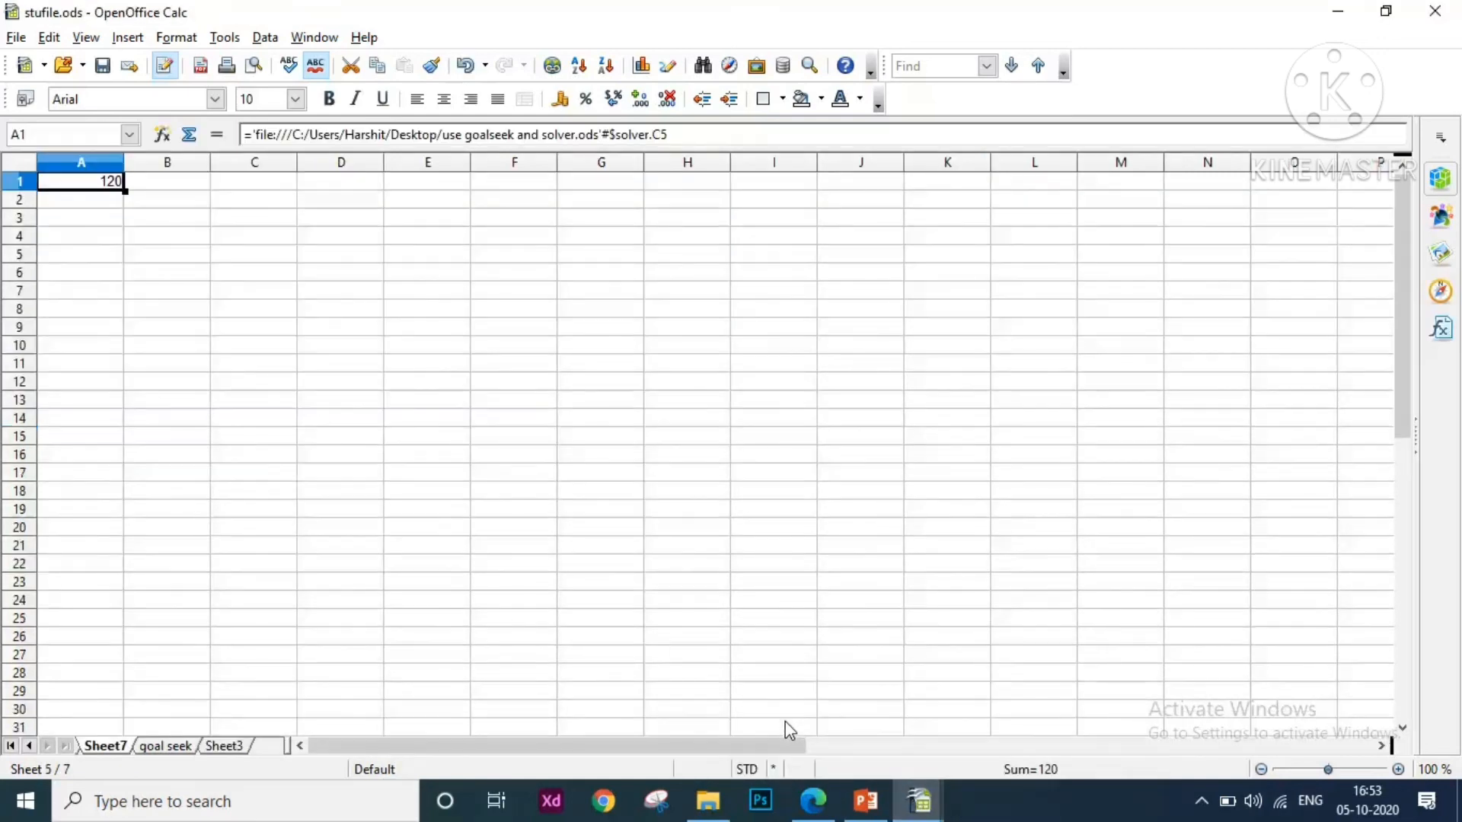